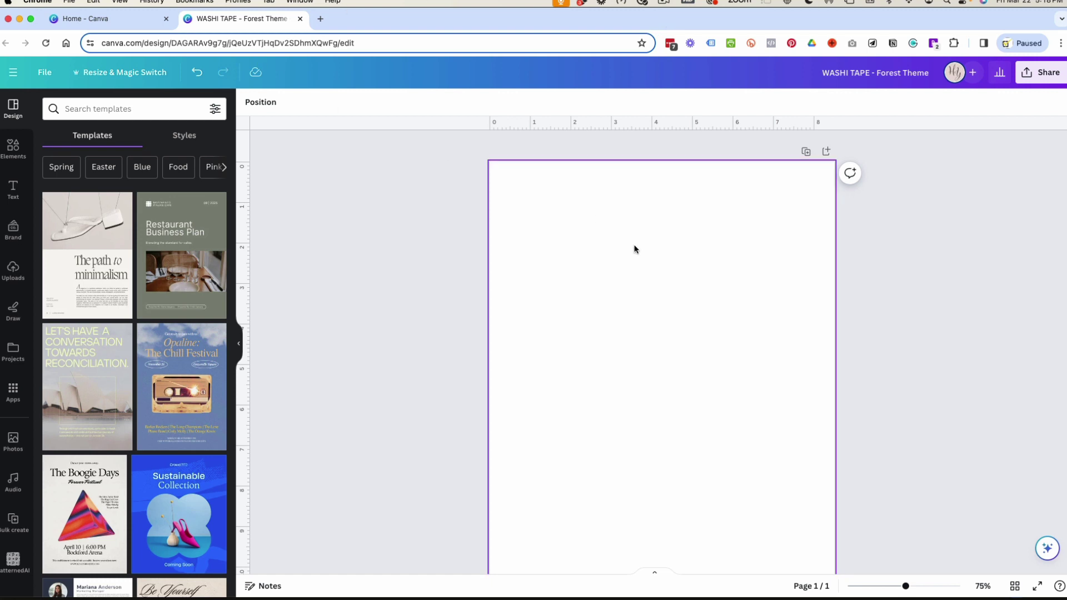
scroll(635, 249, "down", 1)
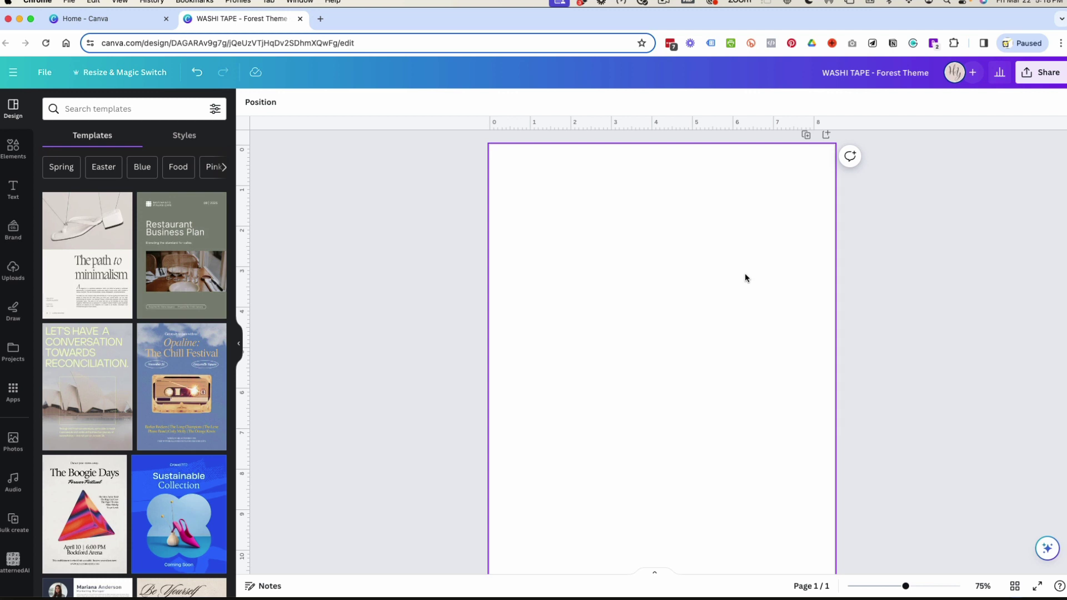
scroll(744, 274, "up", 1)
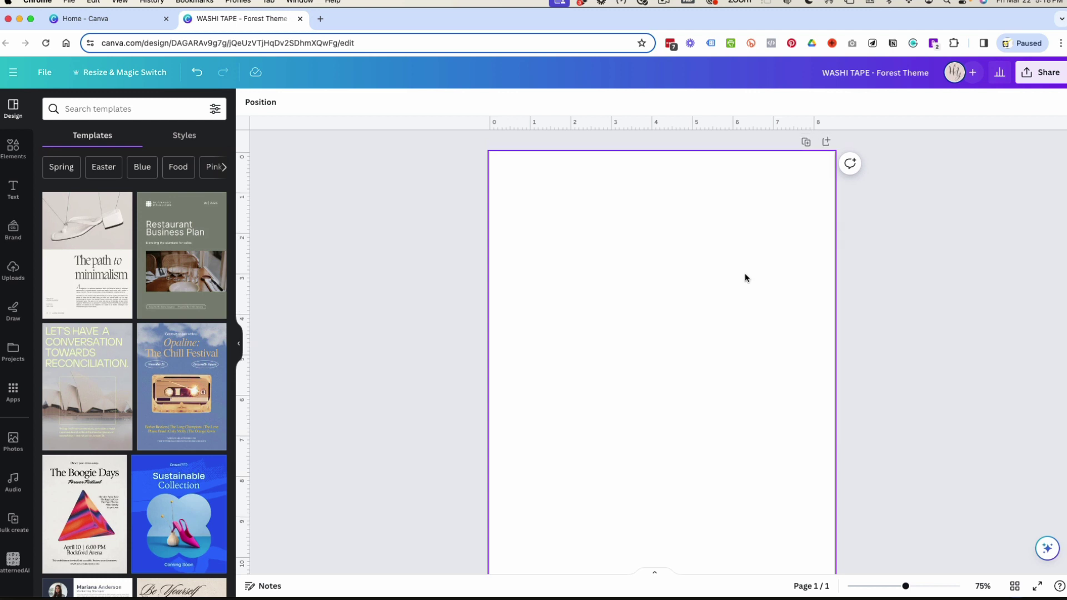
scroll(745, 273, "down", 2)
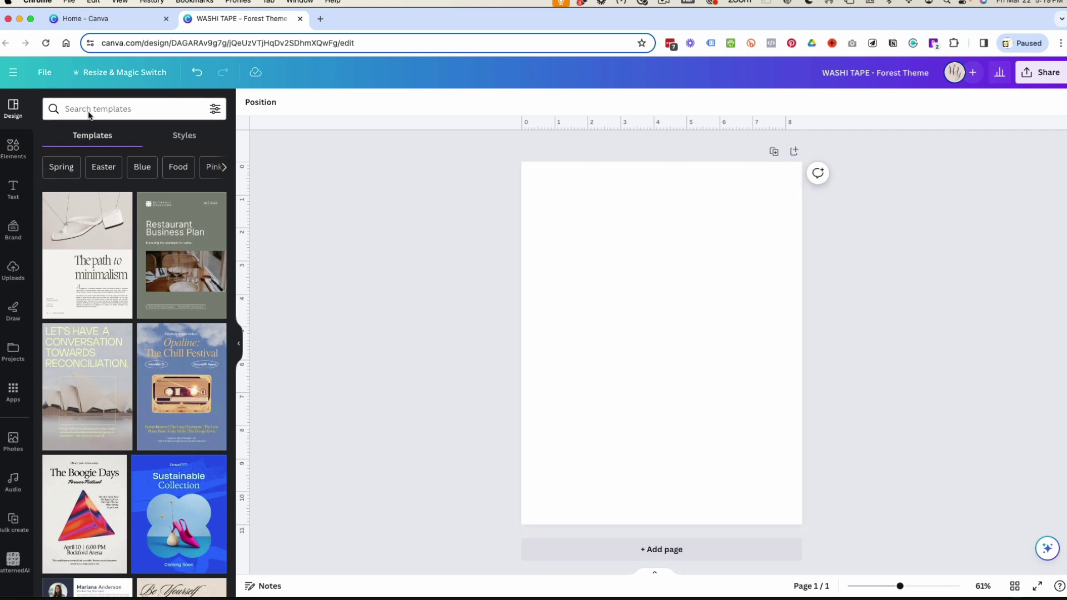
- Search the elements for "square frame" and add a plain square frame to the blank page
left_click(15, 150)
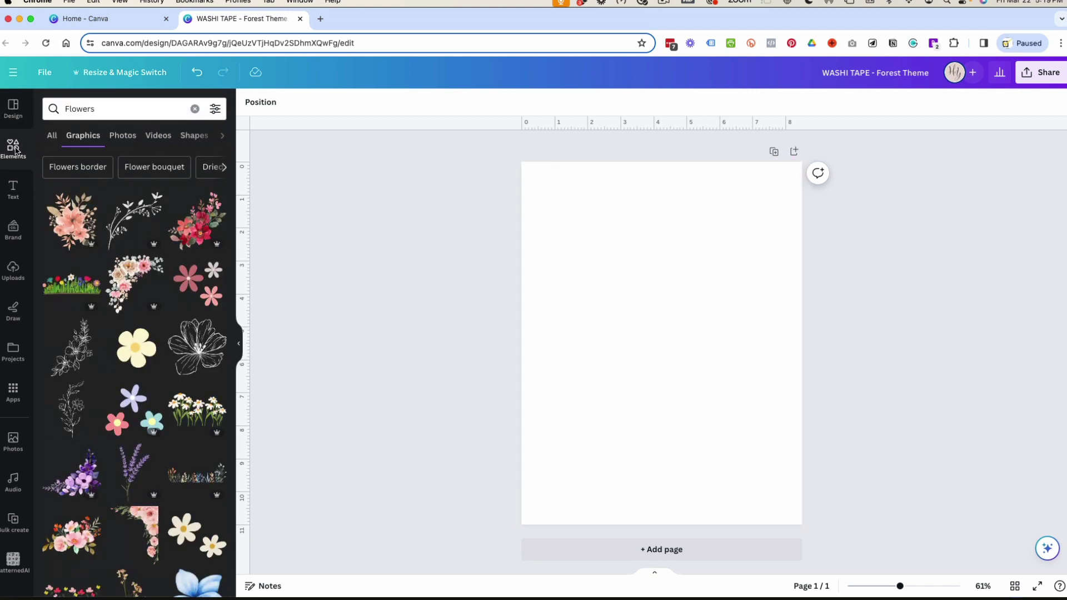
left_click(51, 135)
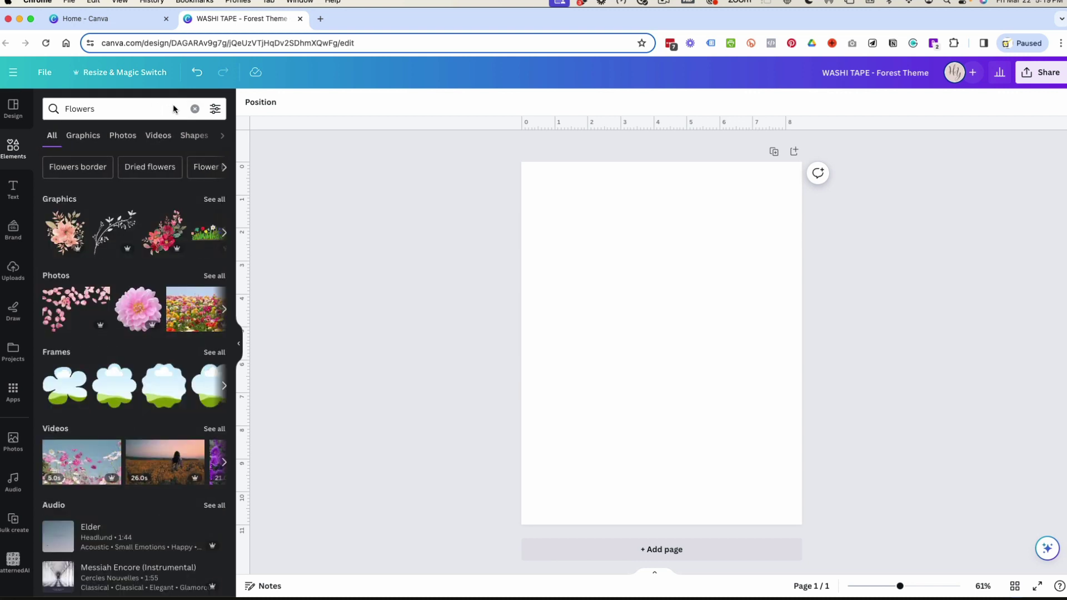
left_click(195, 109)
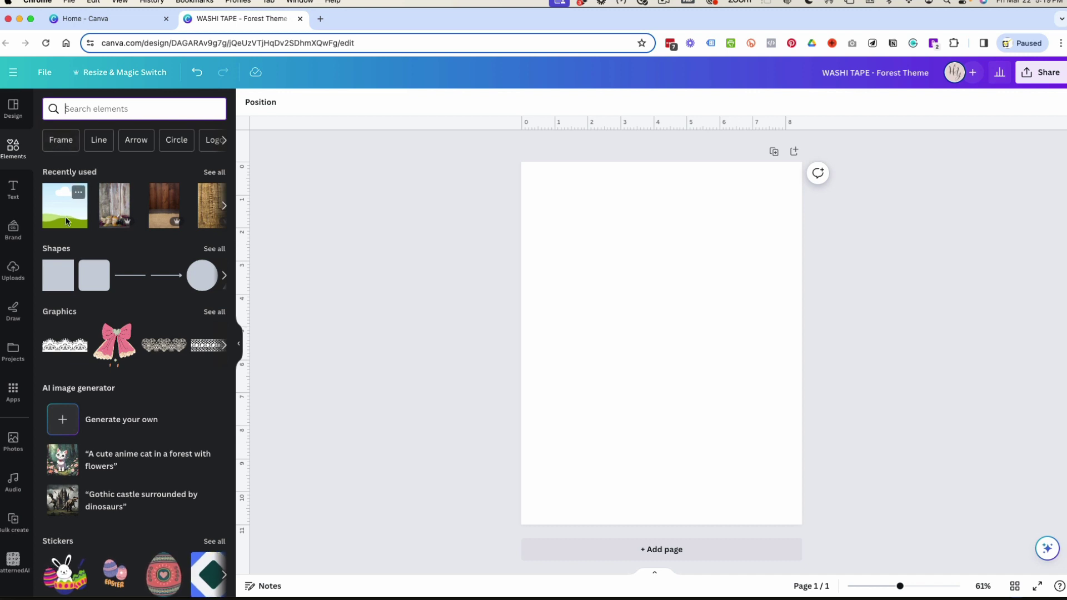
left_click(67, 109)
type("sq")
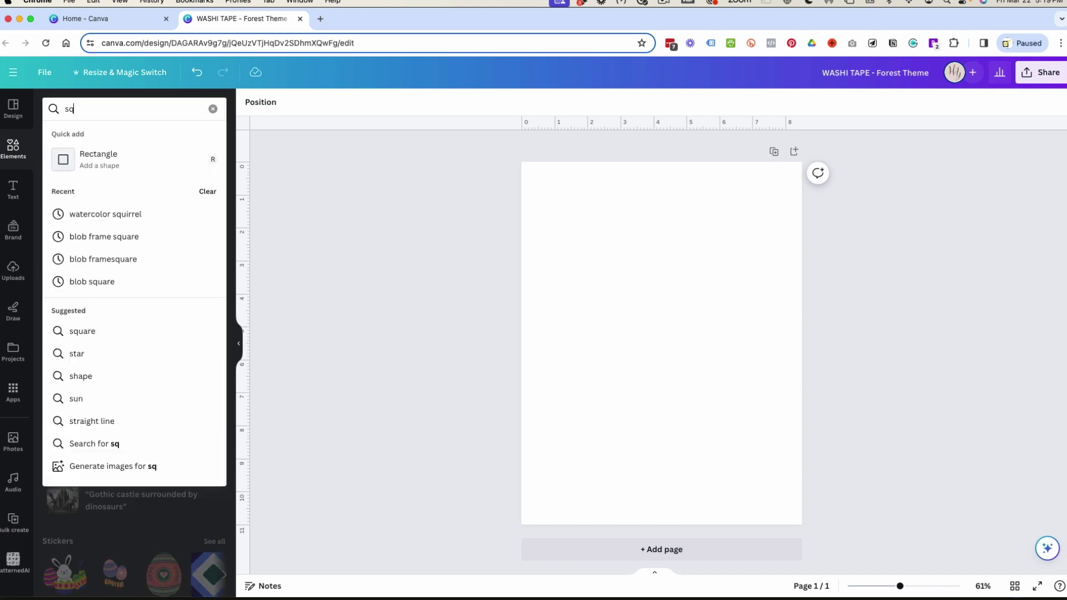
type("uare frame")
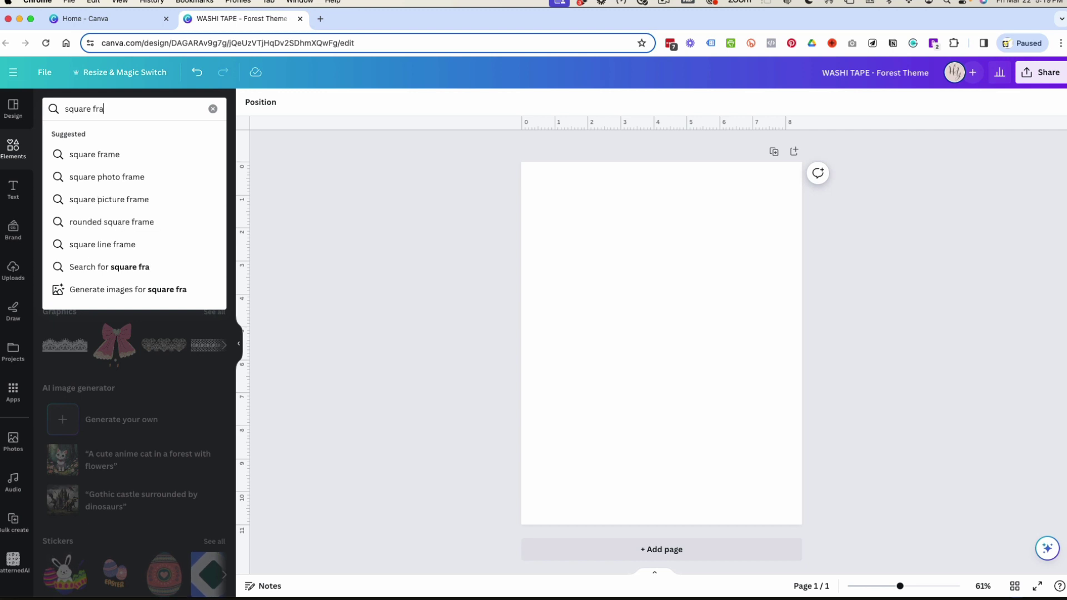
key("Return")
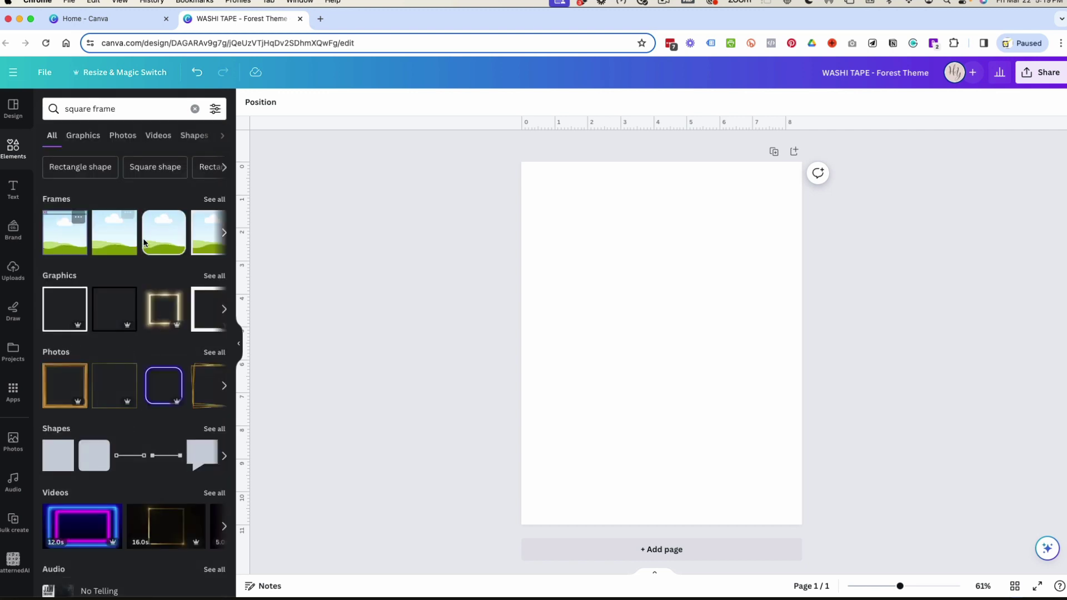
left_click(103, 247)
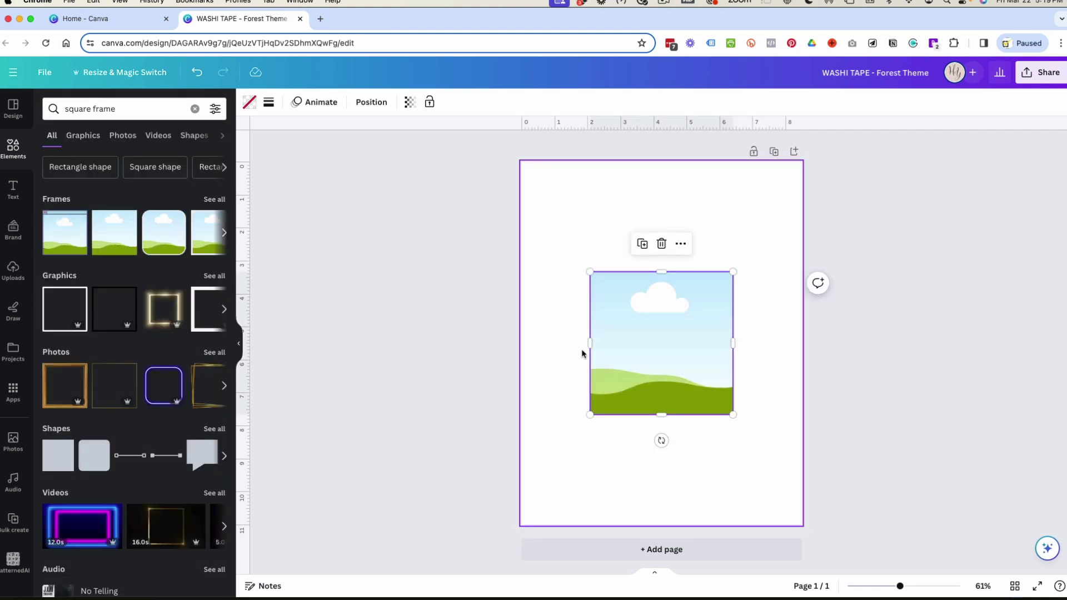
- Resize the frame into a vertical strip 0.5 wide and 11 high, and align it with the page's left edge
left_click_drag(590, 349, 667, 348)
left_click_drag(700, 272, 711, 162)
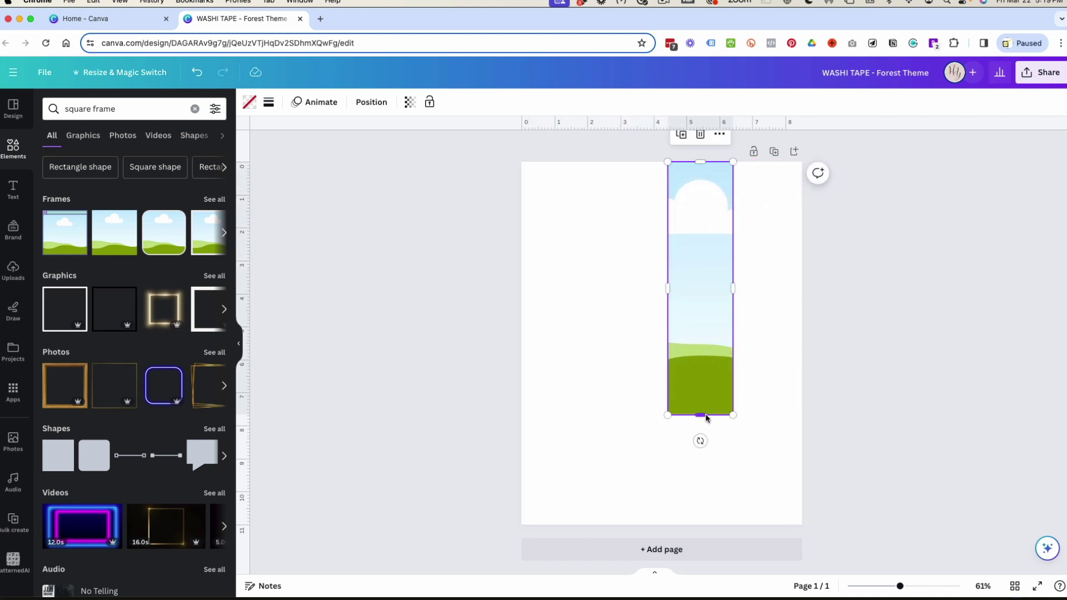
left_click_drag(700, 416, 699, 525)
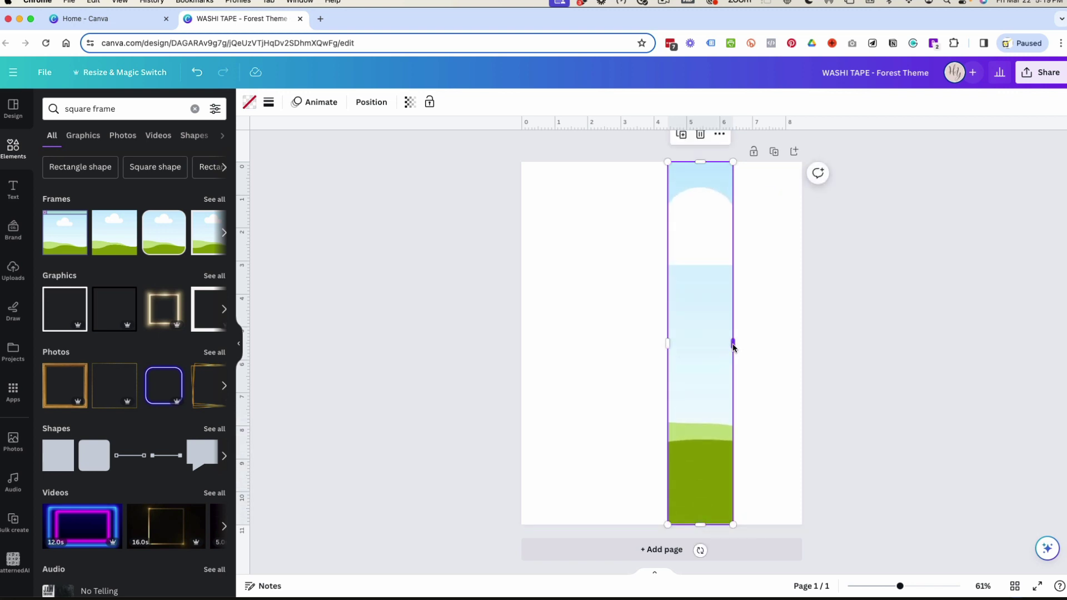
left_click_drag(733, 346, 698, 349)
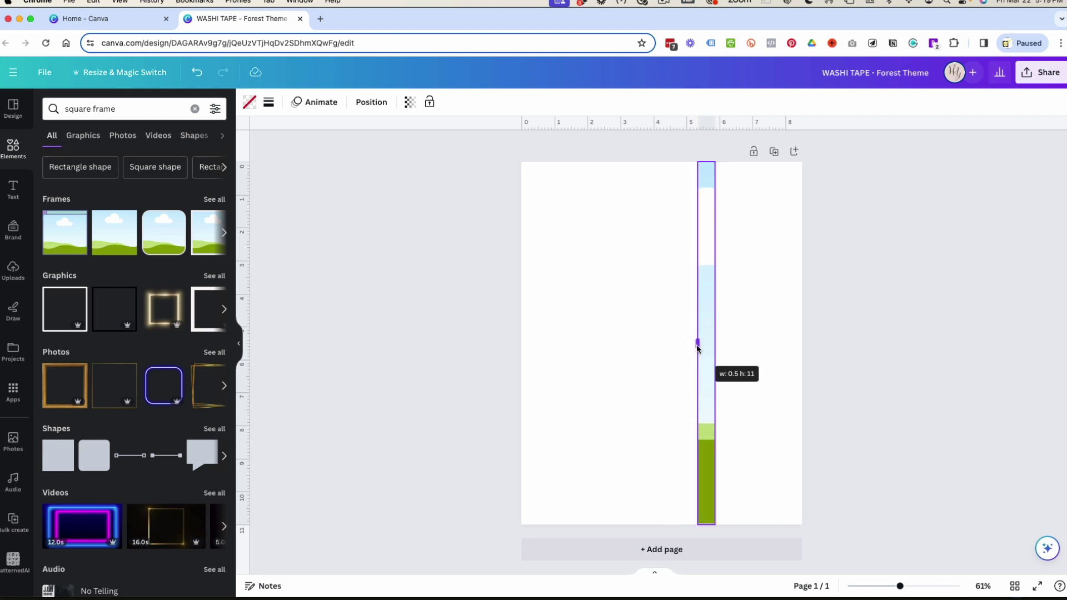
left_click_drag(698, 349, 697, 347)
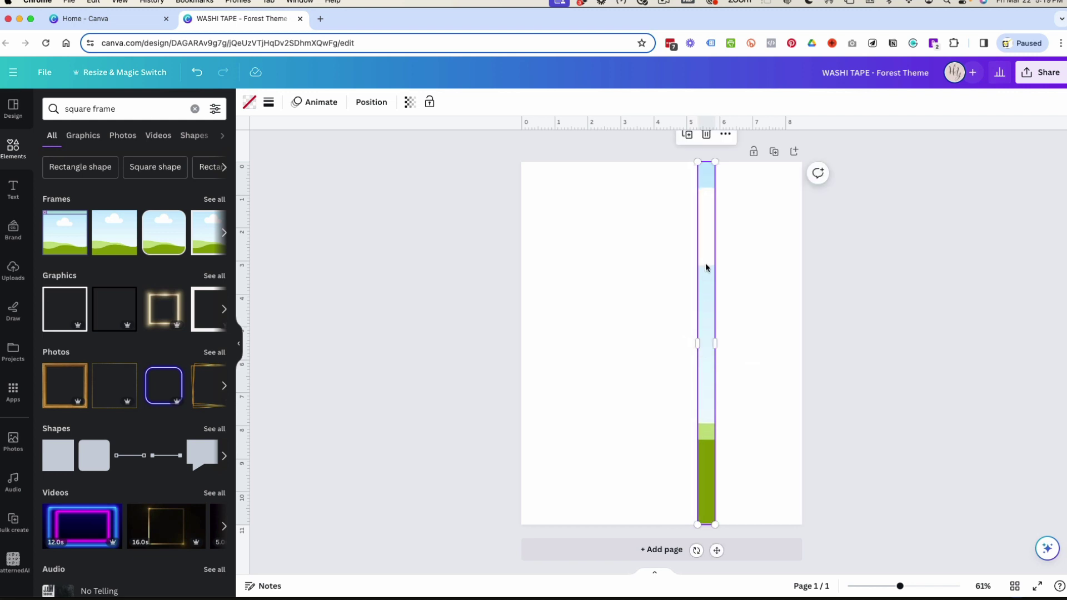
left_click_drag(705, 268, 531, 265)
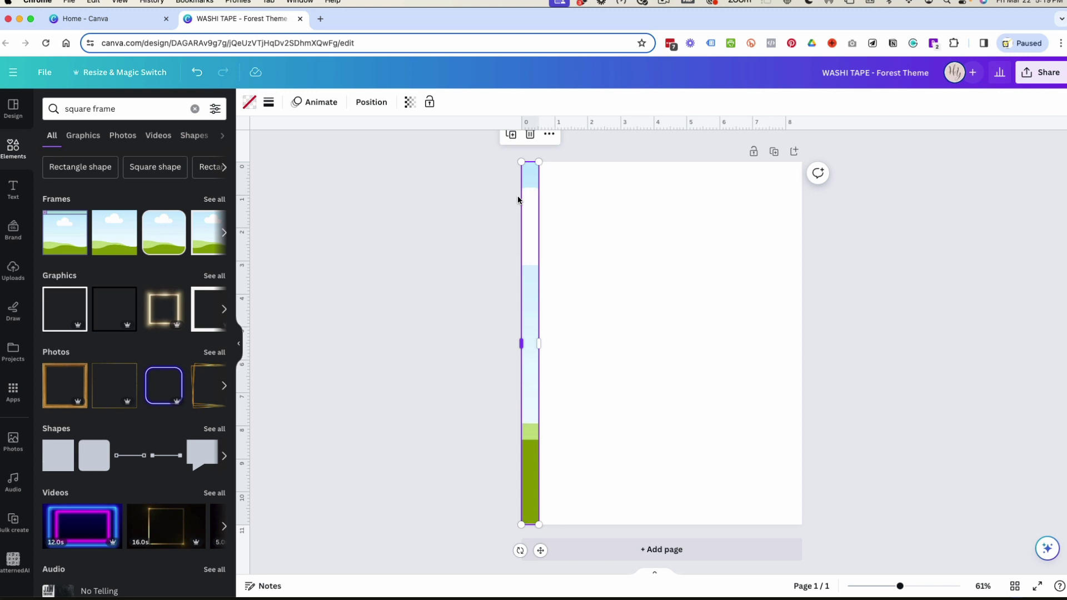
- Duplicate the strip frame and place the copy flush against the right side of the first one
key("super+minus")
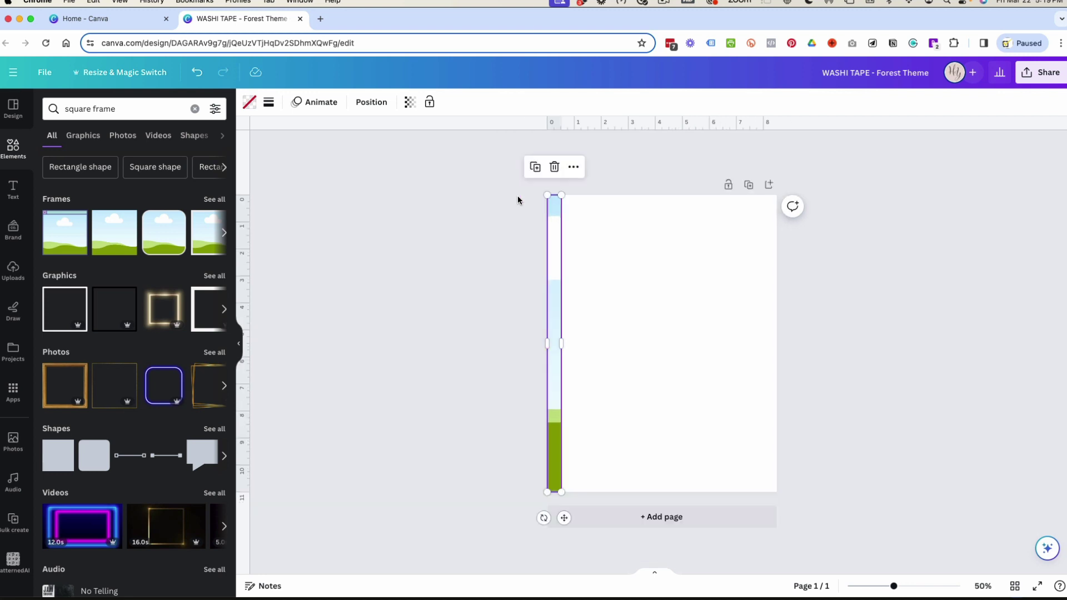
left_click(533, 168)
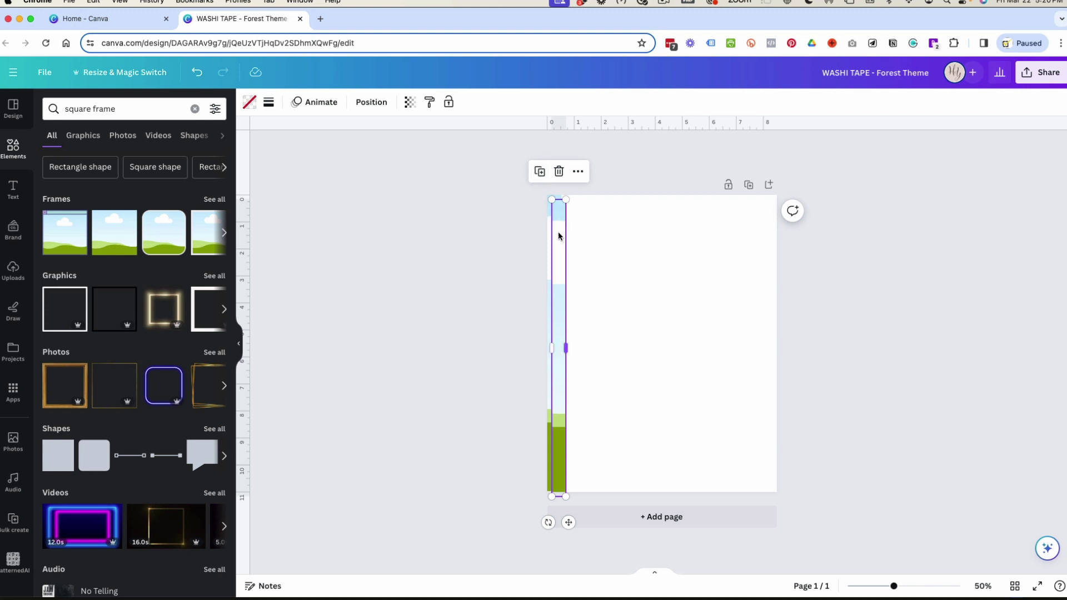
mouse_move(558, 231)
left_mouse_down()
mouse_move(643, 238)
mouse_move(564, 228)
left_mouse_up()
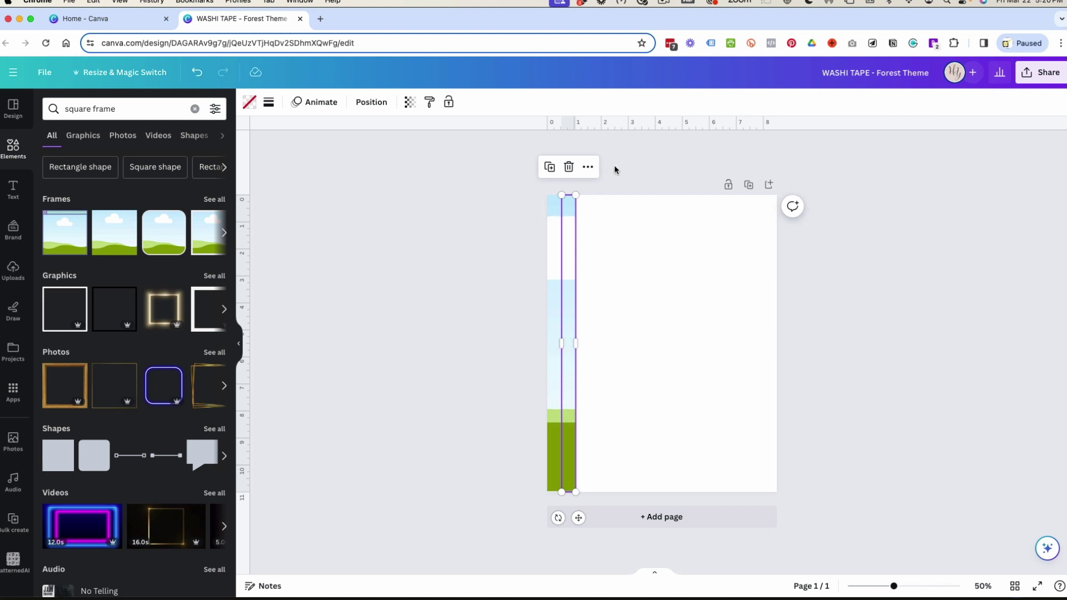
- Keep duplicating the strip frame side by side until eight strips cover the left half of the page
left_click(548, 167)
left_click(564, 167)
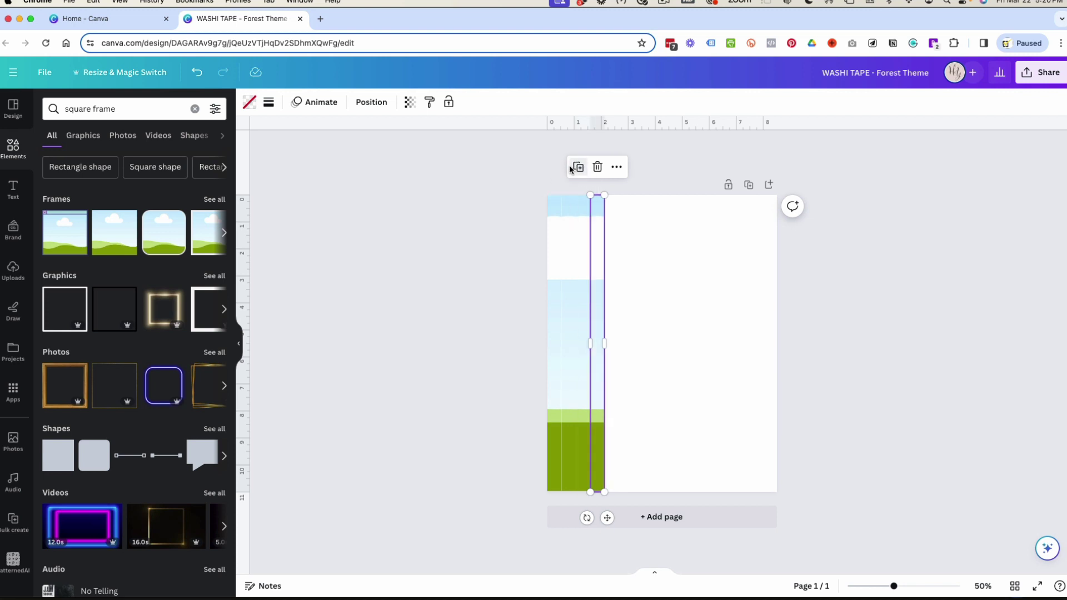
left_click(580, 167)
left_click(594, 167)
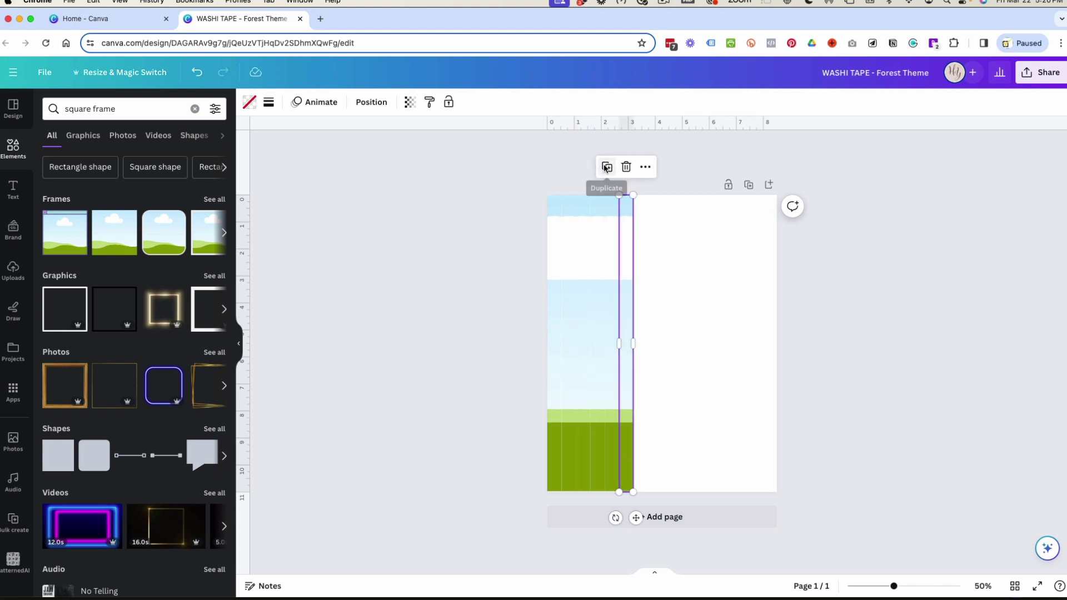
left_click(607, 168)
left_click(620, 168)
left_click(654, 167)
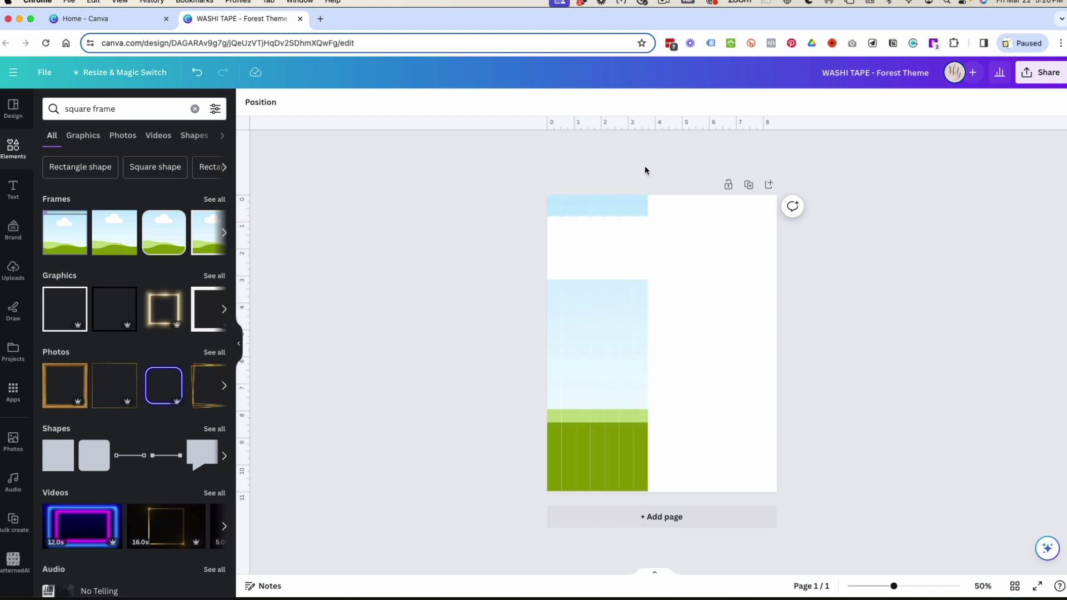
left_click(630, 202)
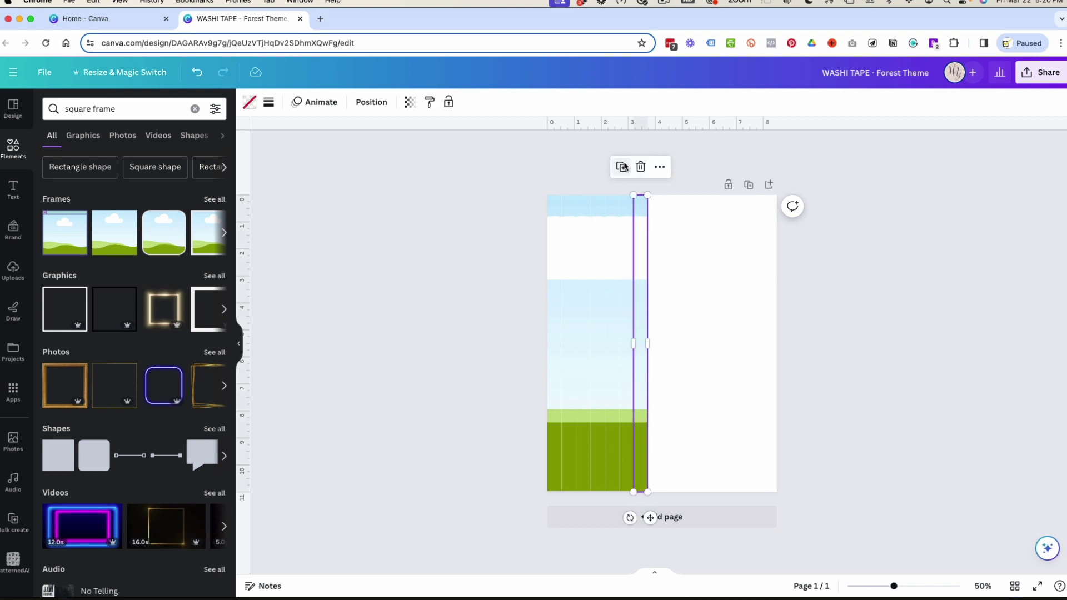
left_click_drag(633, 206, 648, 236)
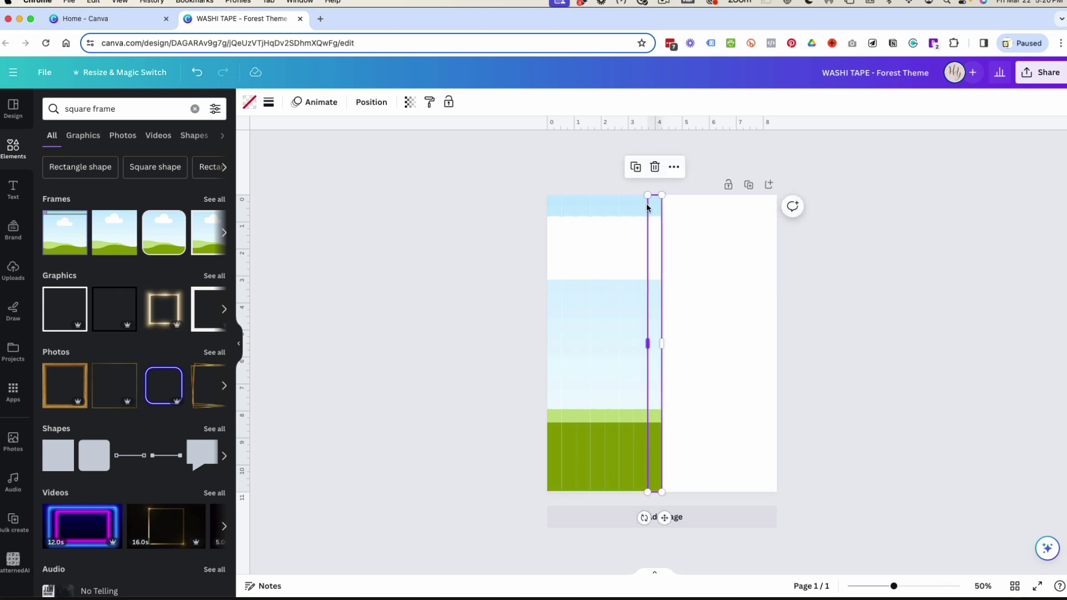
- Duplicate further adjoining strip frames across the right half until they reach the page's right edge
left_click(636, 167)
left_click(650, 167)
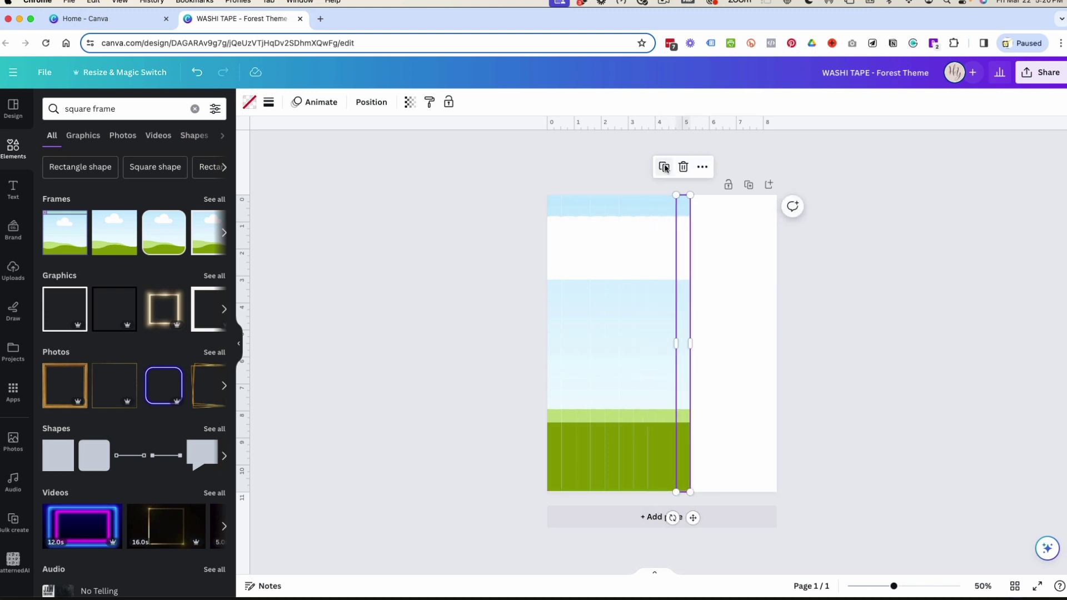
left_click(665, 167)
left_click(678, 167)
left_click(690, 167)
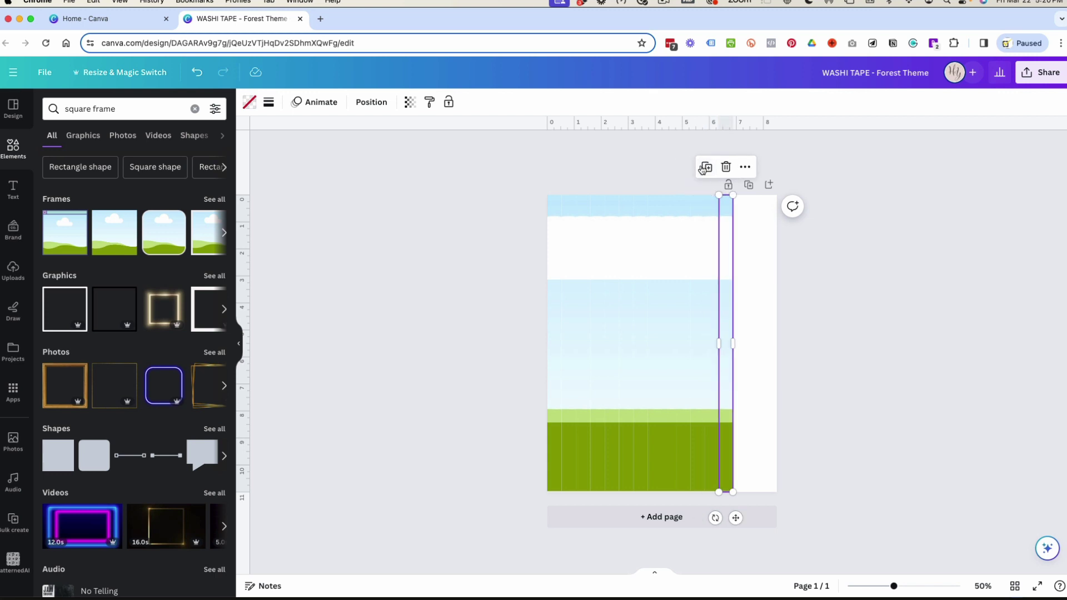
left_click(704, 167)
left_click(720, 167)
left_click(734, 167)
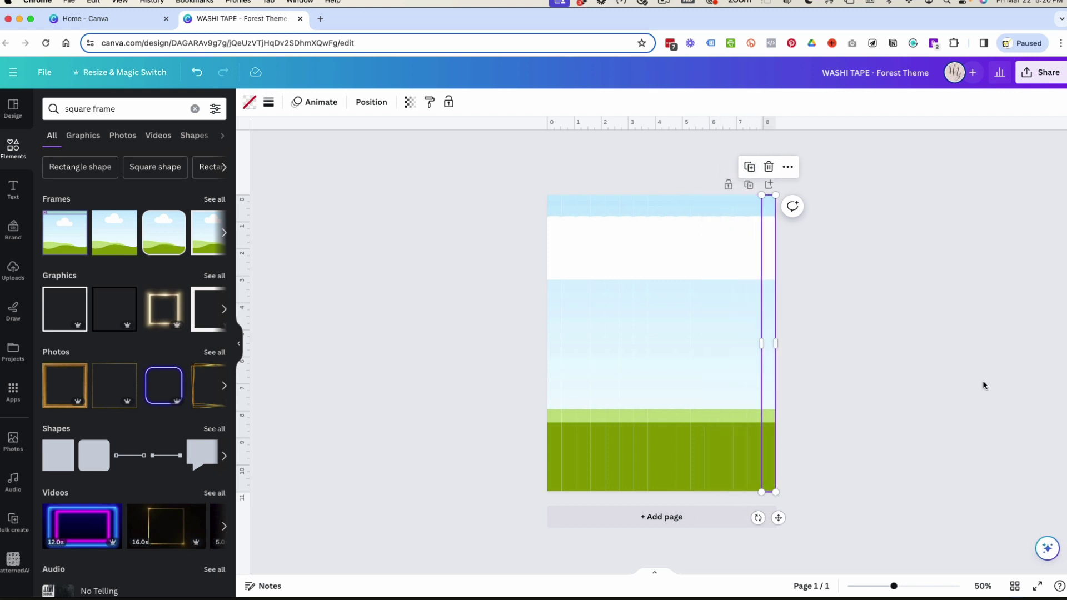
- Search the elements for "spring watercolor backgrounds" and filter the results to Free items only
key("super+plus")
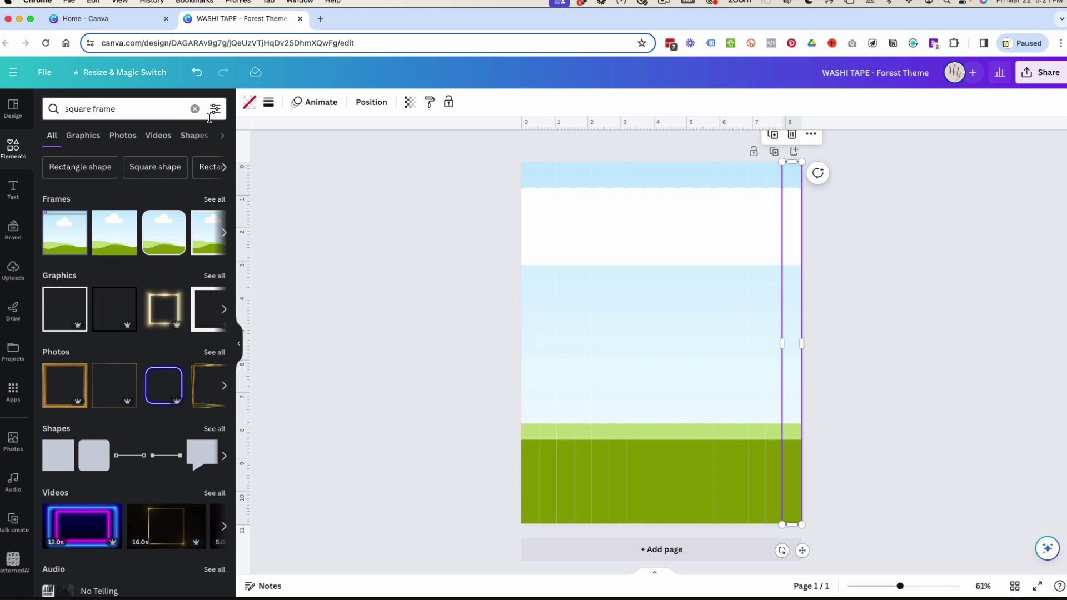
left_click(195, 109)
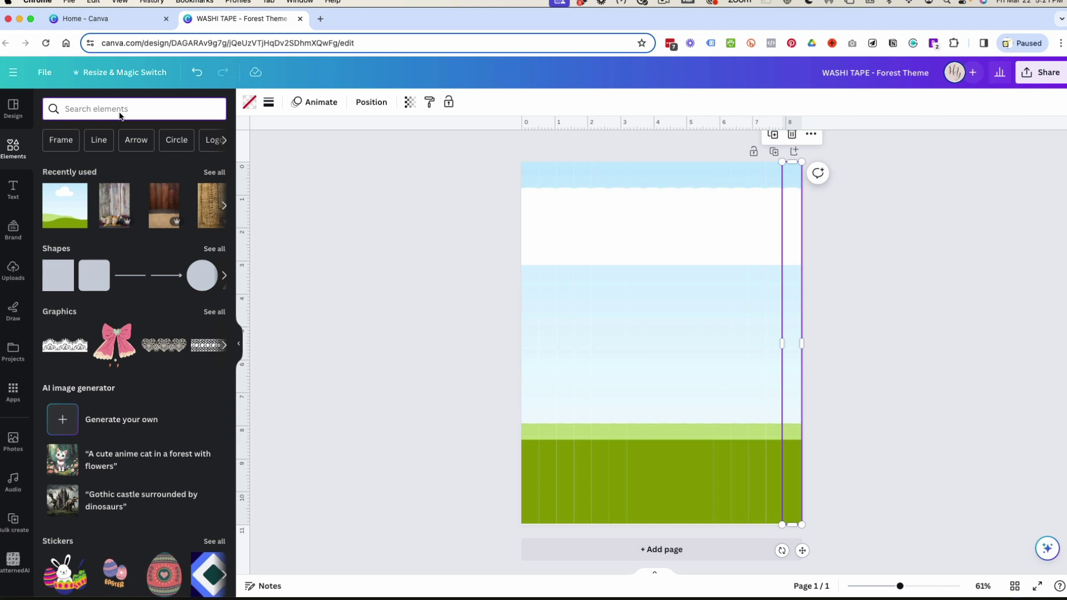
type("spring w")
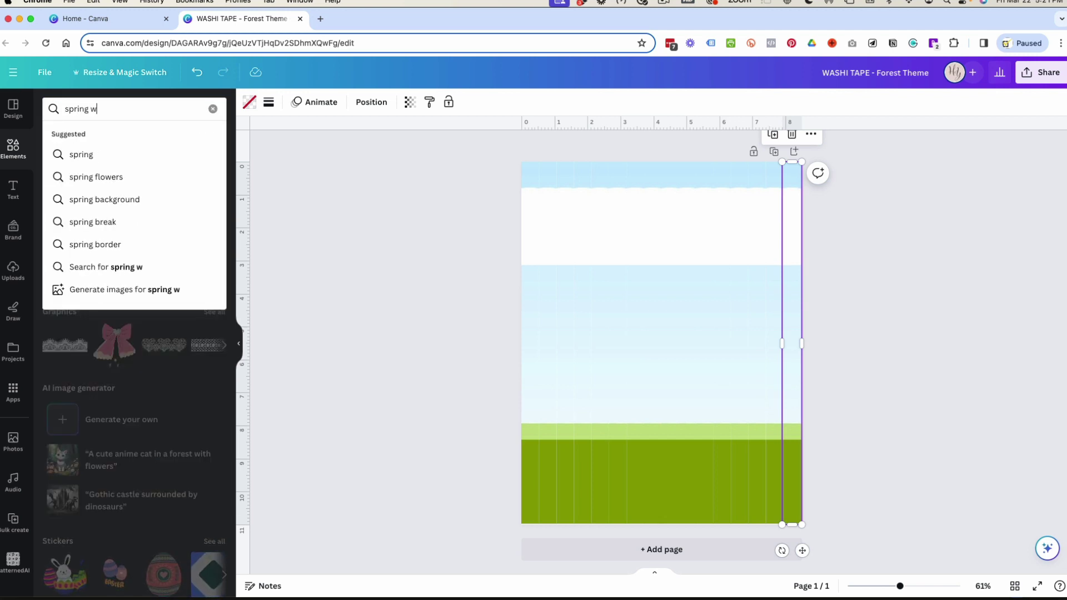
type("atercolor b")
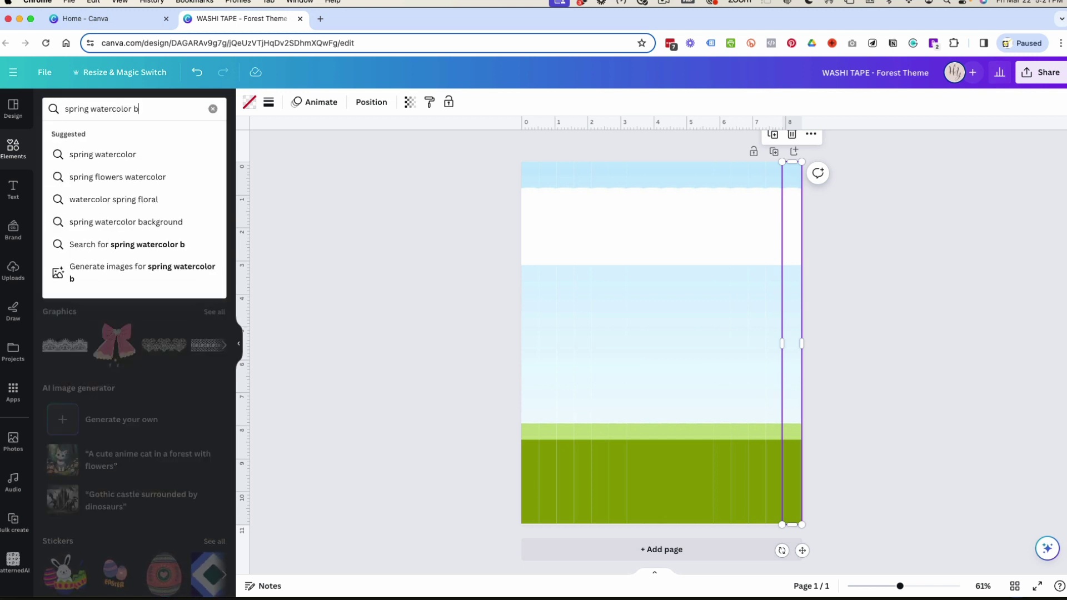
type("ackgrounds")
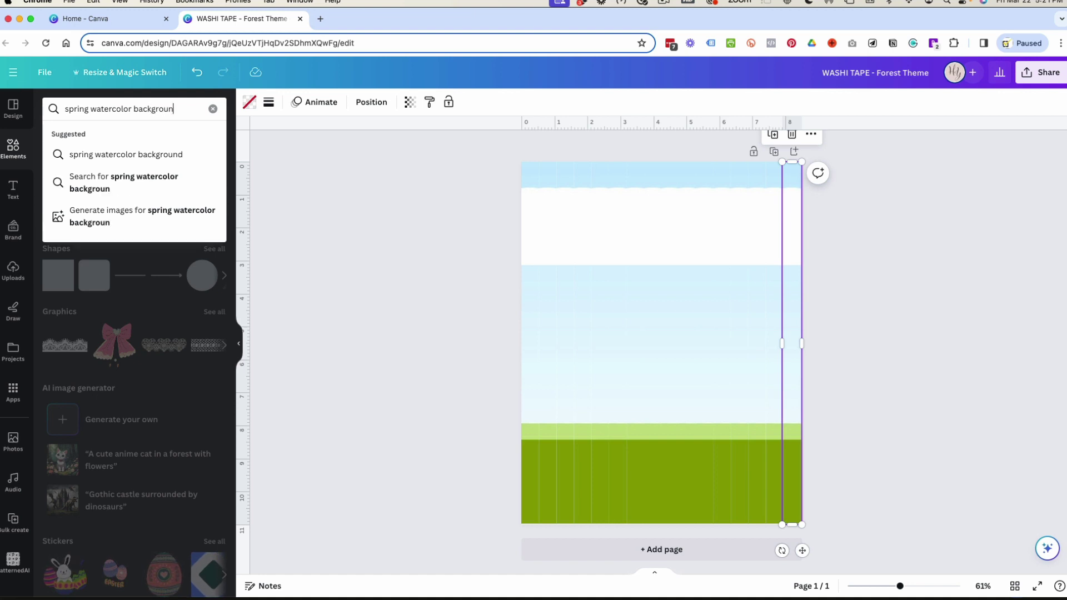
key("Return")
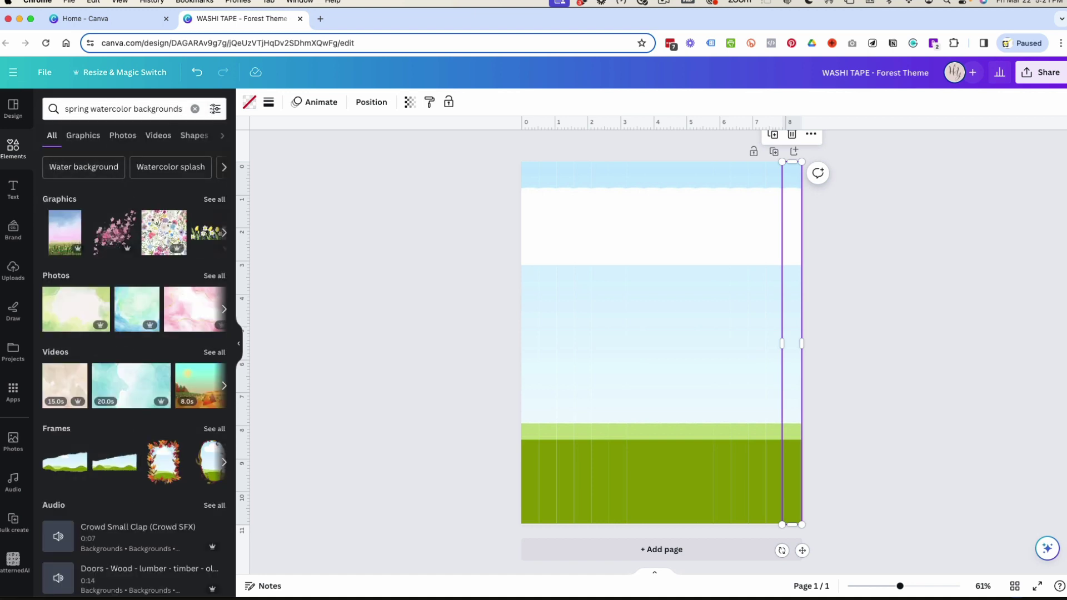
left_click(217, 113)
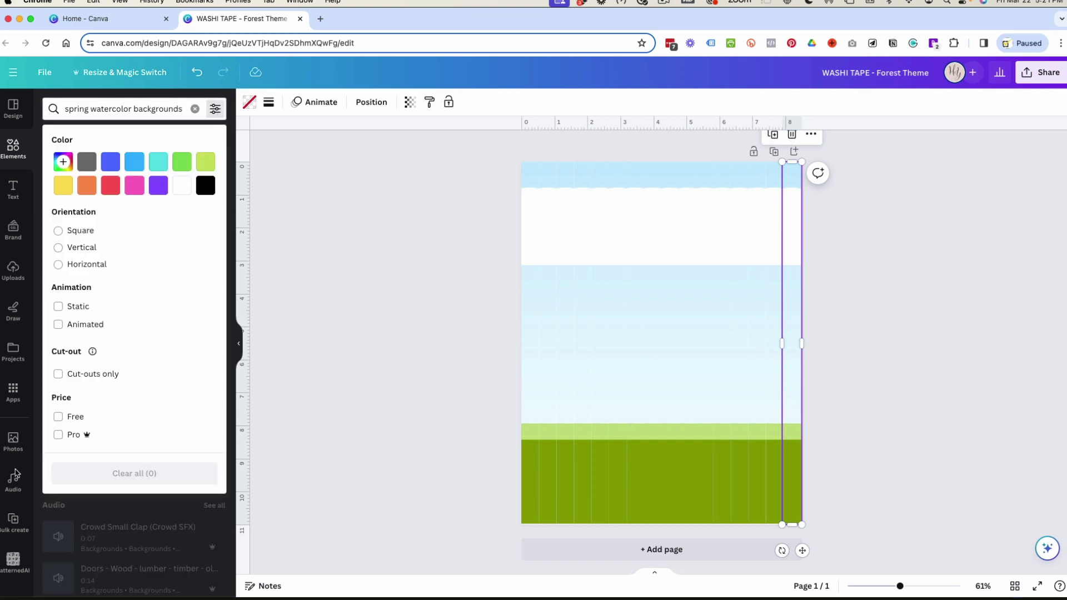
left_click(58, 418)
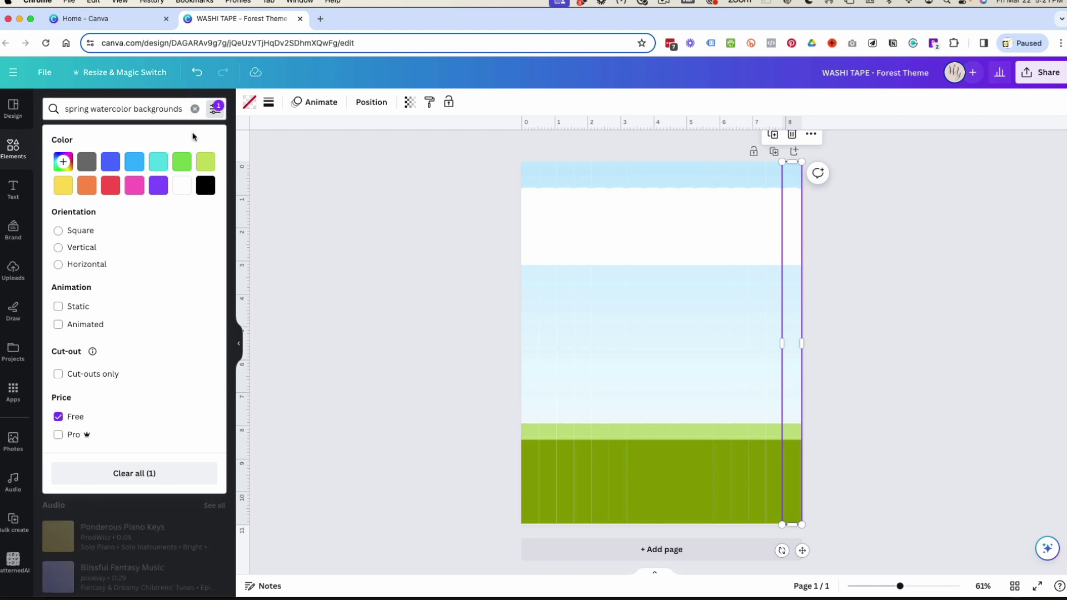
left_click(215, 109)
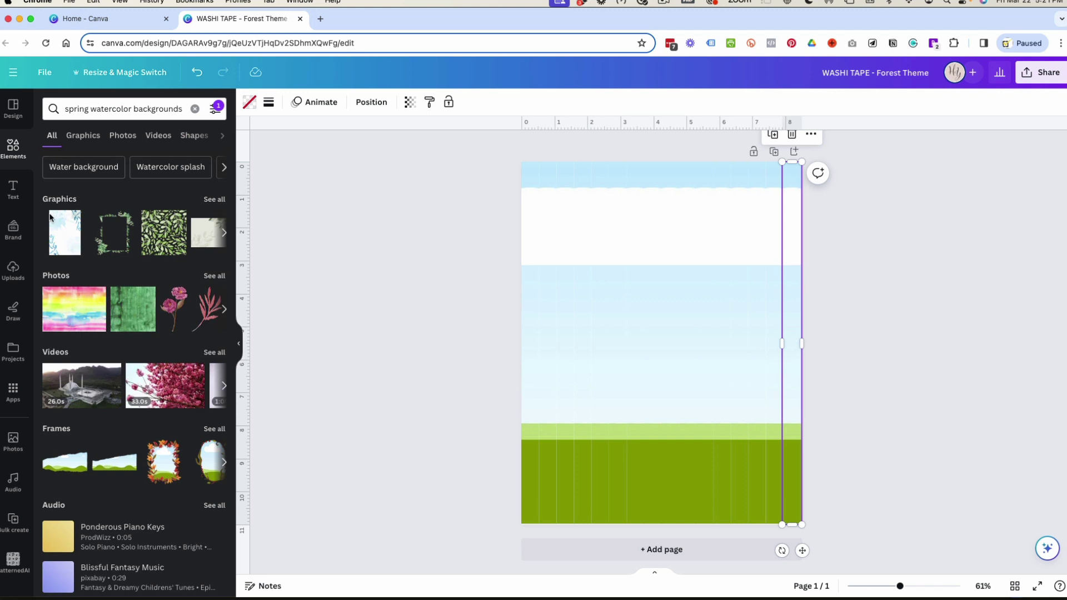
- Find the free pastel rainbow watercolor texture among the graphics and place it in the first strip frame
left_click(210, 200)
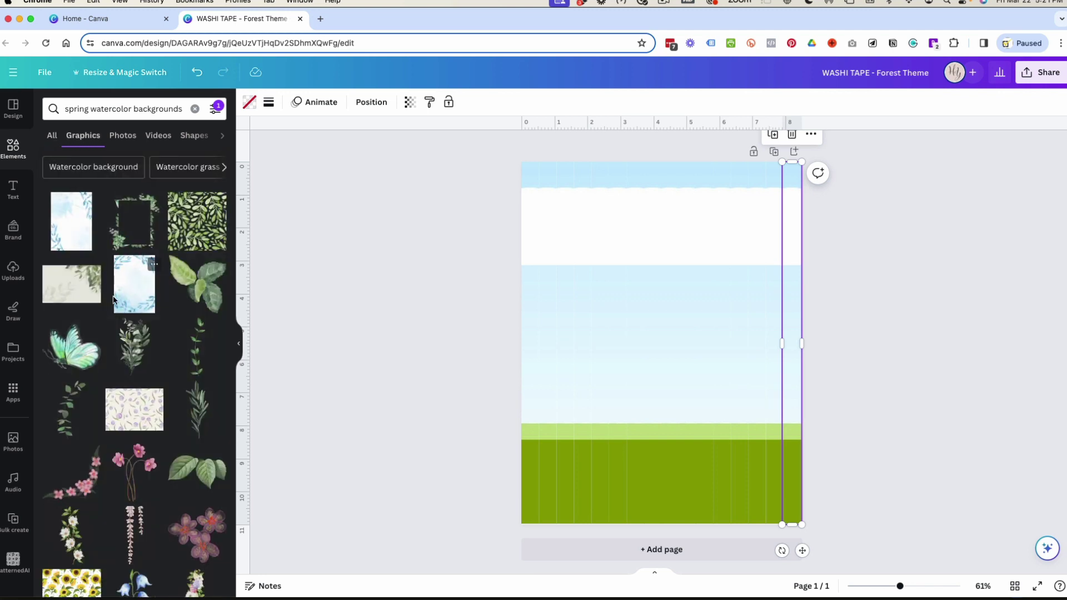
scroll(113, 300, "down", 10)
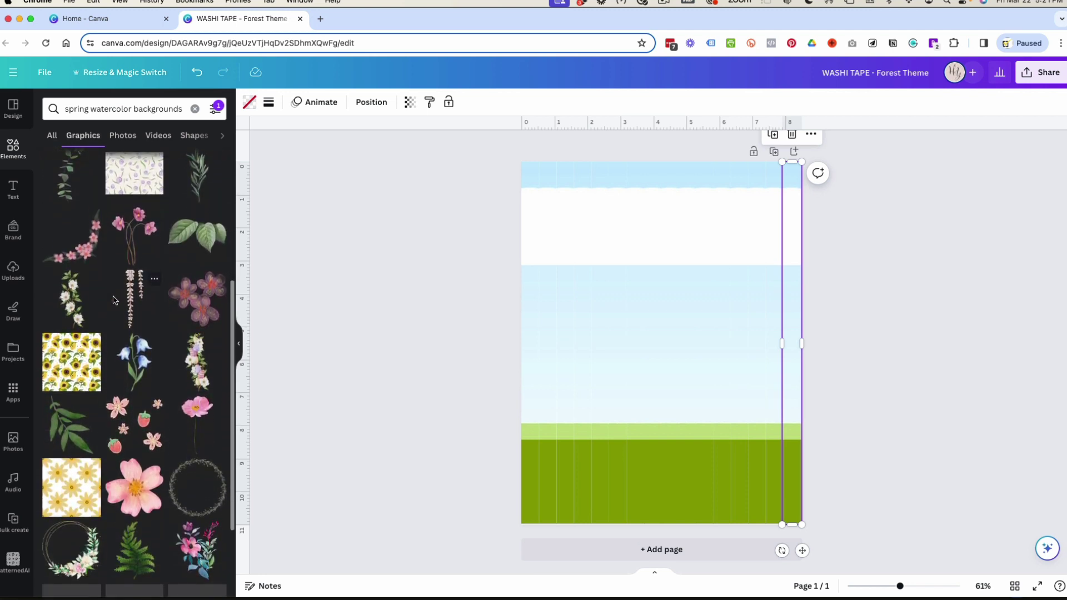
scroll(113, 300, "down", 2)
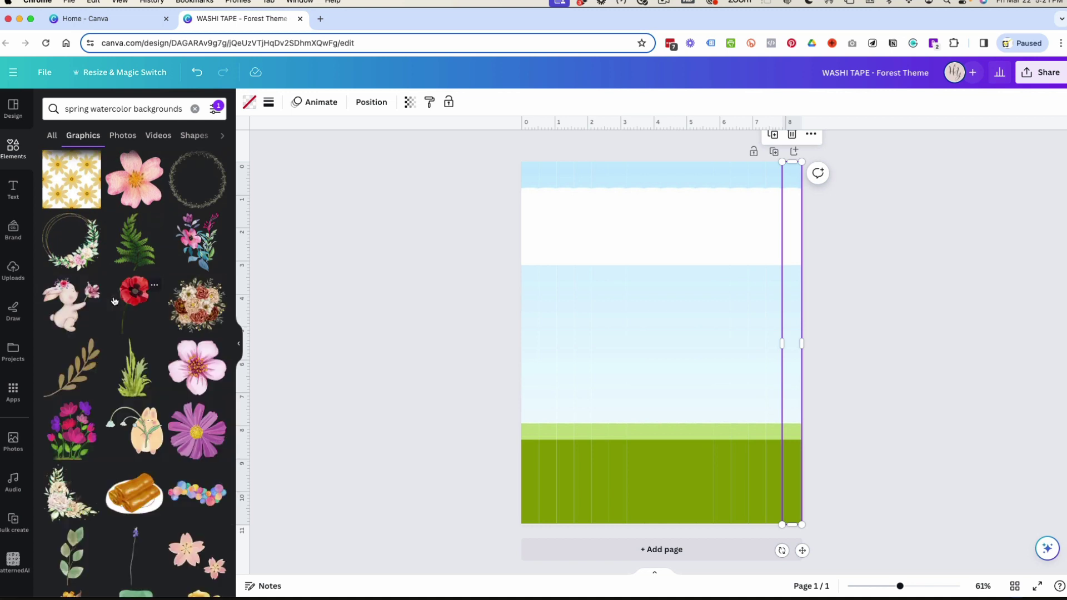
scroll(112, 300, "down", 12)
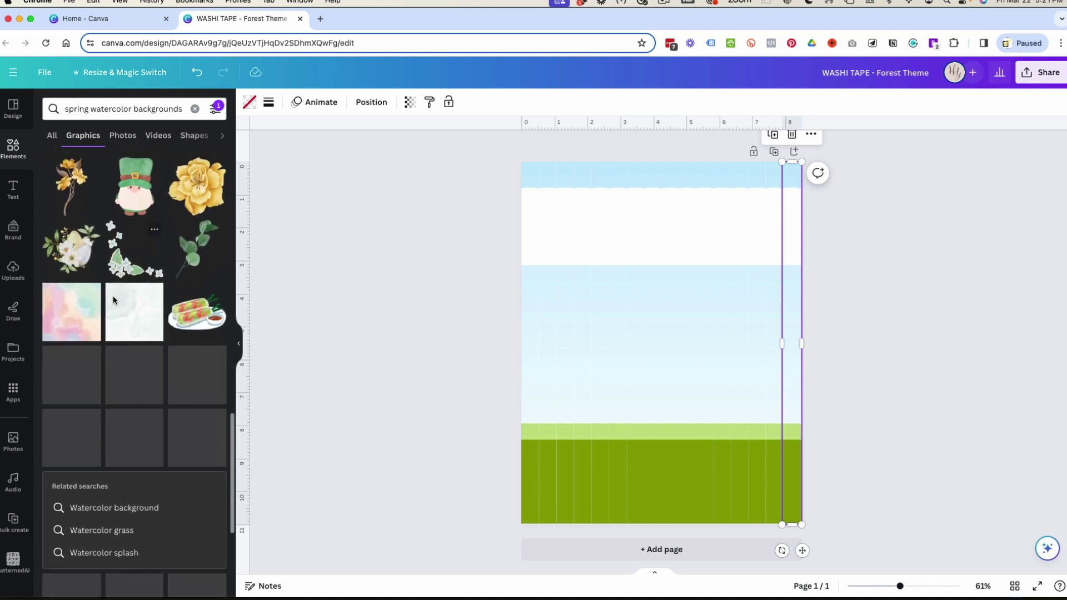
left_click_drag(74, 328, 529, 359)
- Shift the watercolor image sideways within the first strip so its green-to-pink area fills the frame
double_click(529, 360)
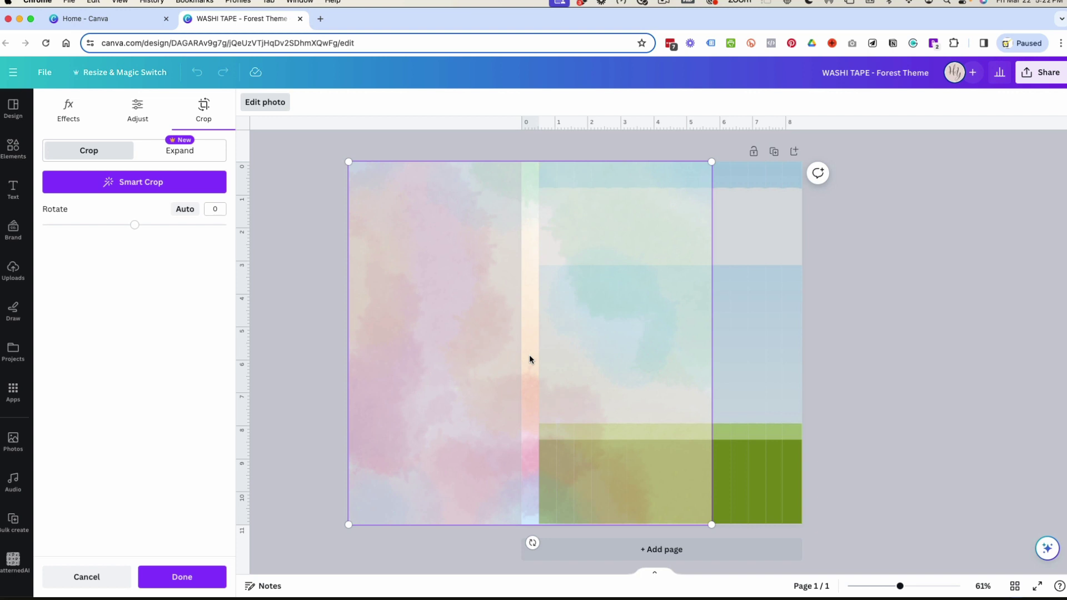
left_click_drag(529, 359, 463, 357)
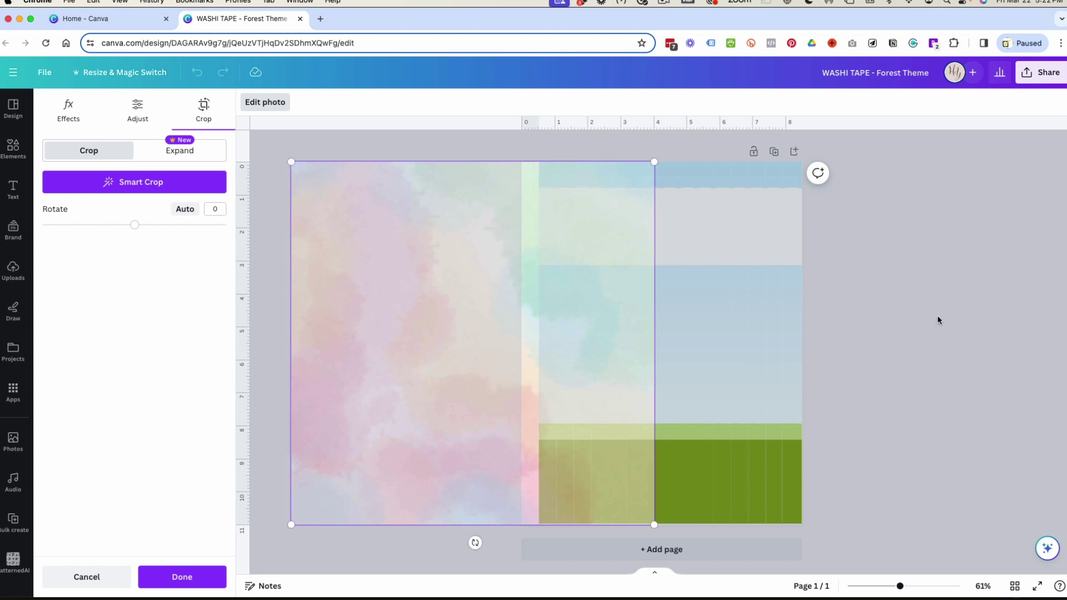
left_click(936, 320)
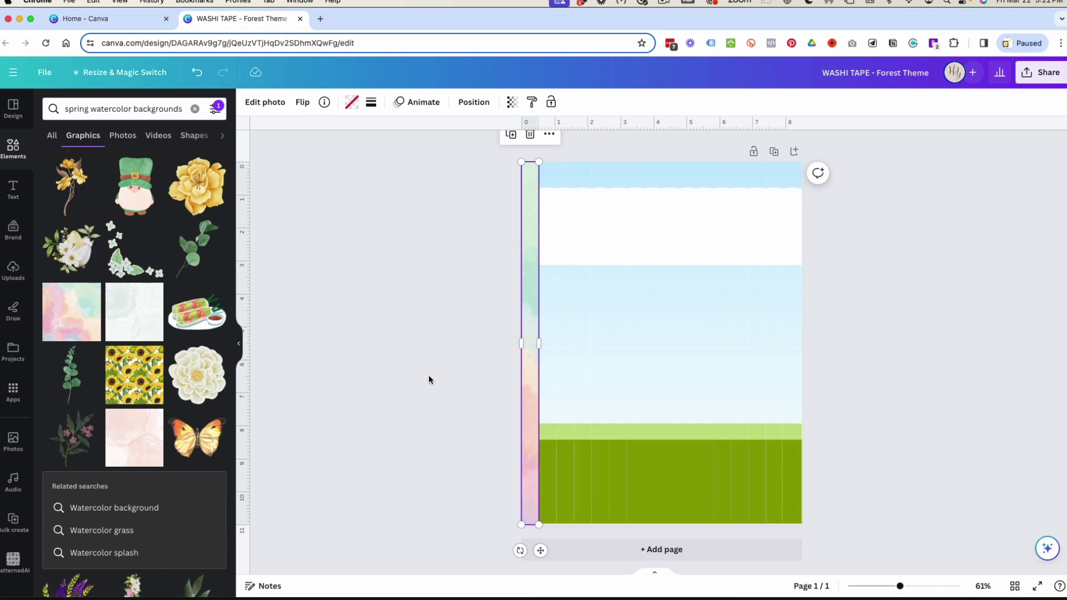
- Remove the Free price filter from the graphics search so Pro items are included
scroll(195, 337, "up", 10)
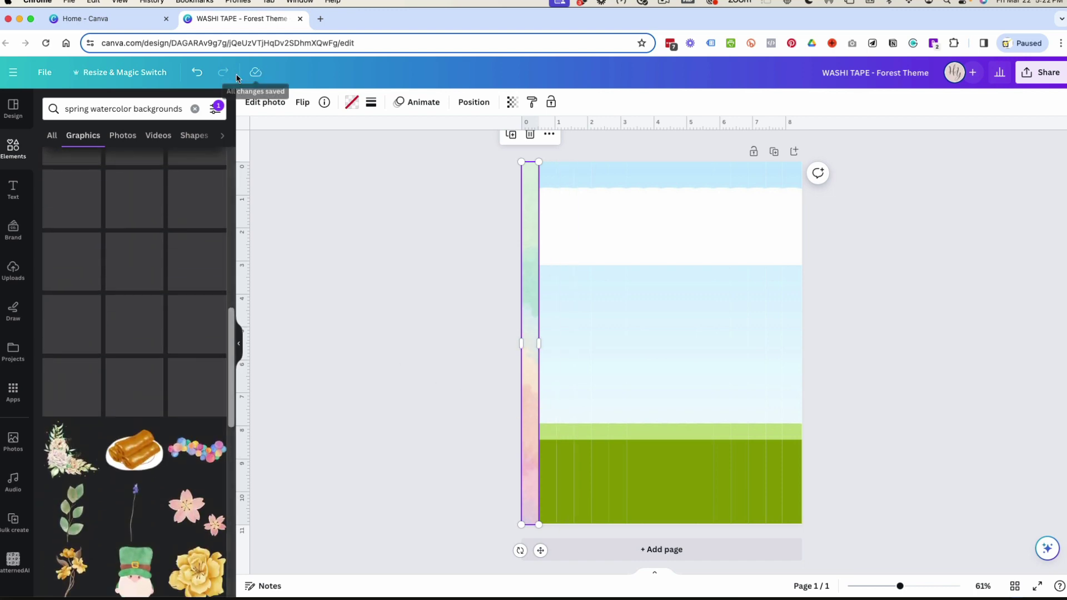
left_click(215, 109)
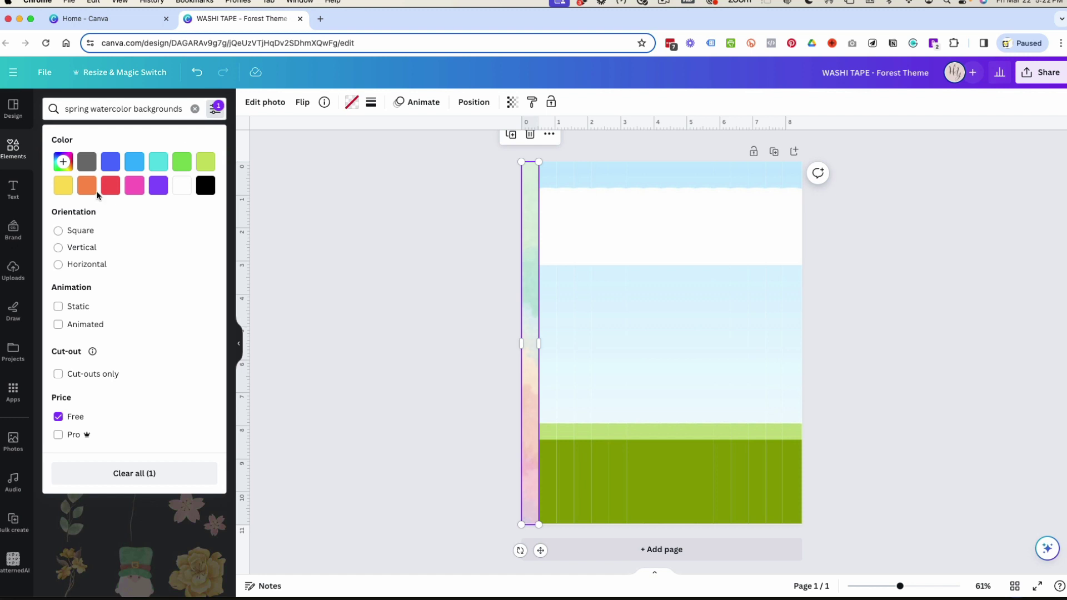
left_click(58, 417)
left_click(117, 541)
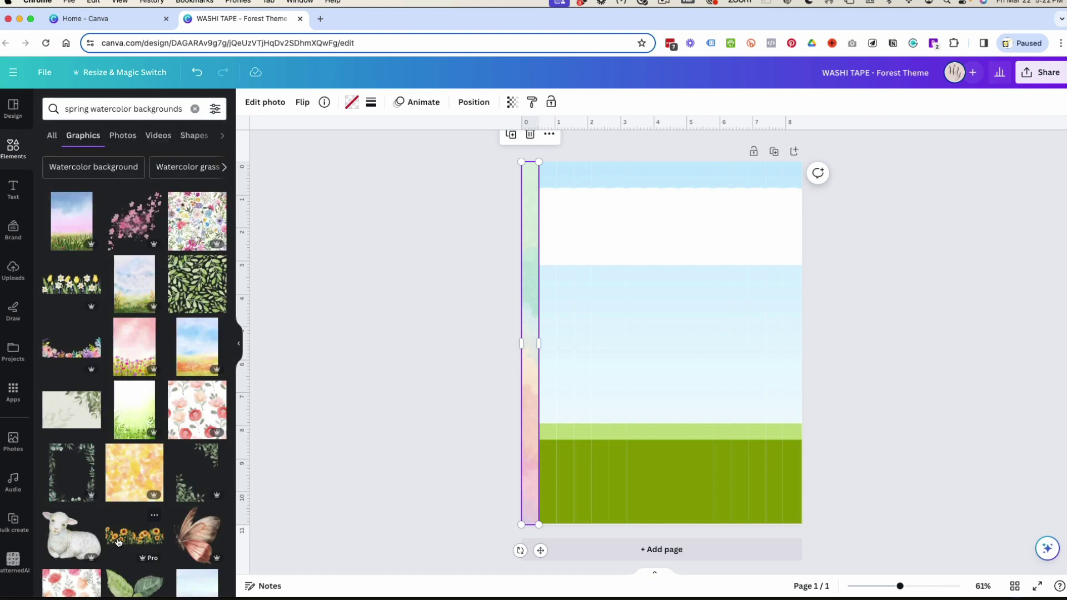
- Try the white pattern with pink watercolor flowers in the second strip, shift its crop, and remove it from the frame
scroll(137, 437, "down", 8)
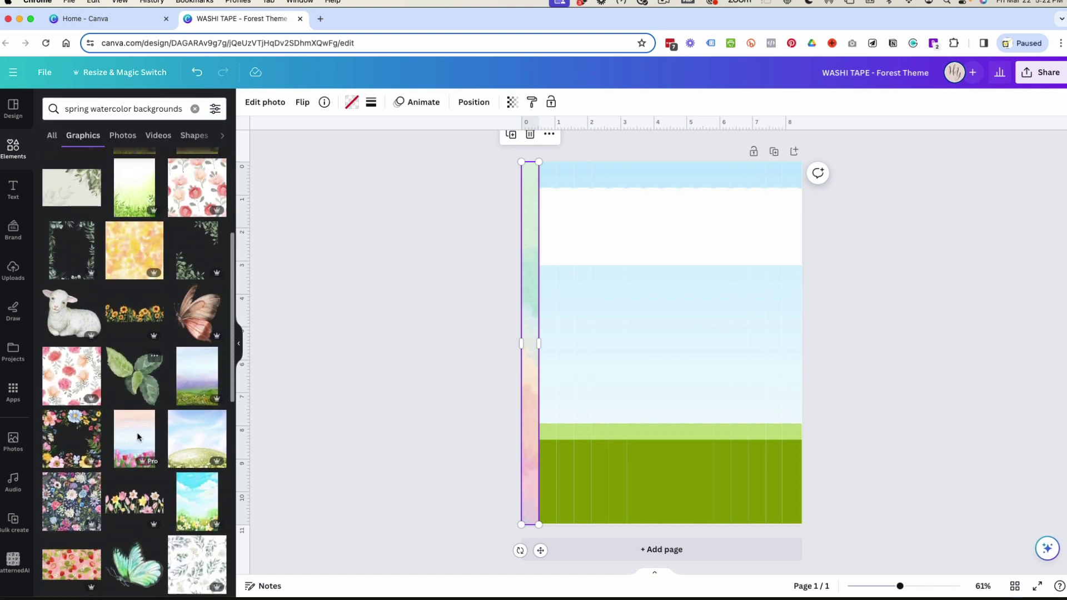
scroll(137, 437, "down", 2)
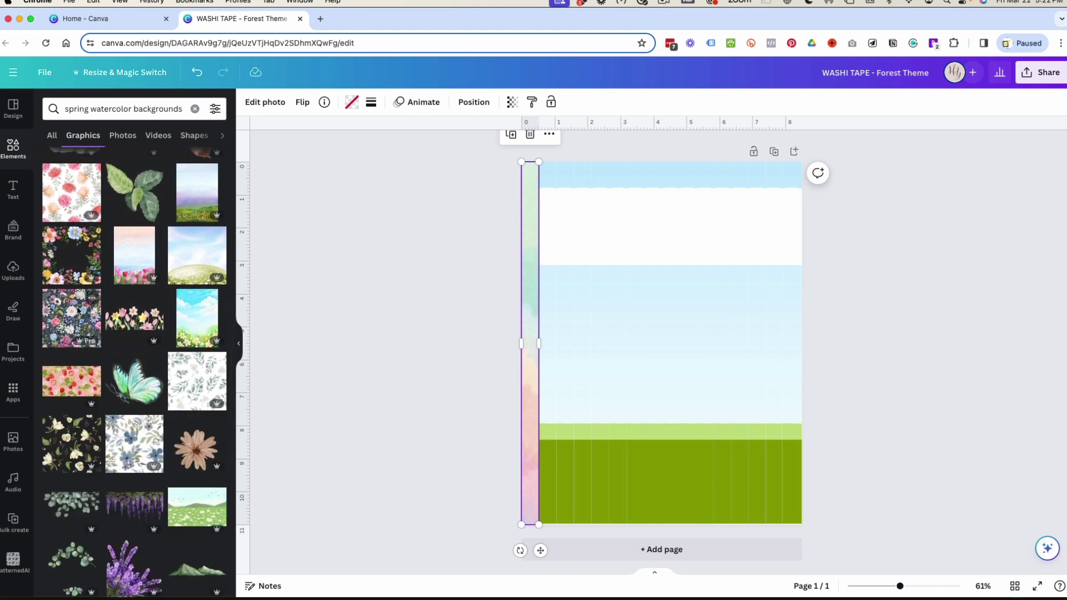
scroll(78, 310, "down", 2)
scroll(78, 310, "down", 2)
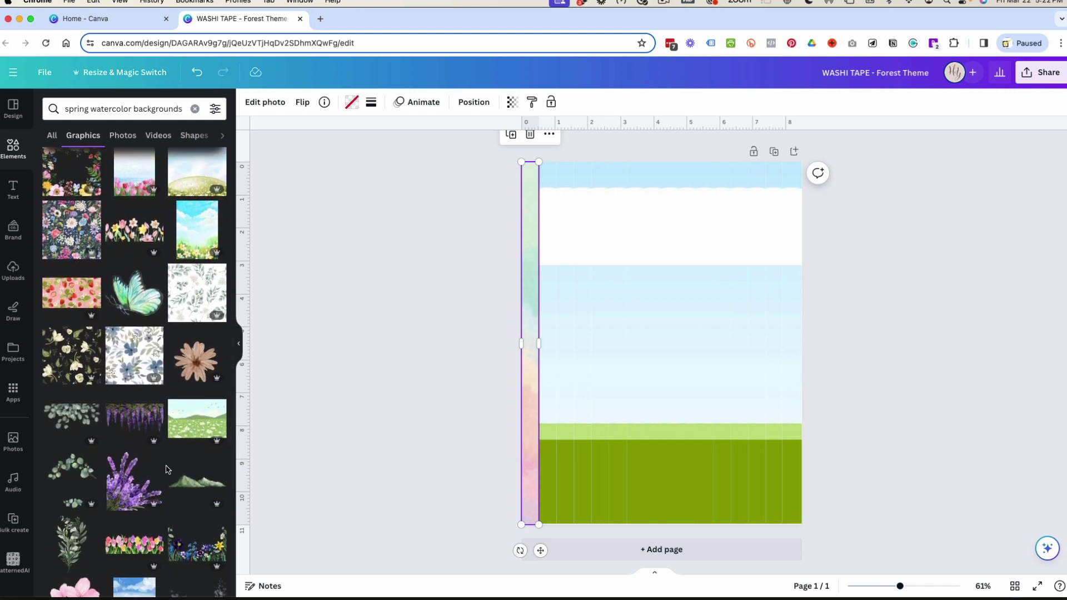
scroll(166, 469, "down", 4)
scroll(166, 469, "down", 5)
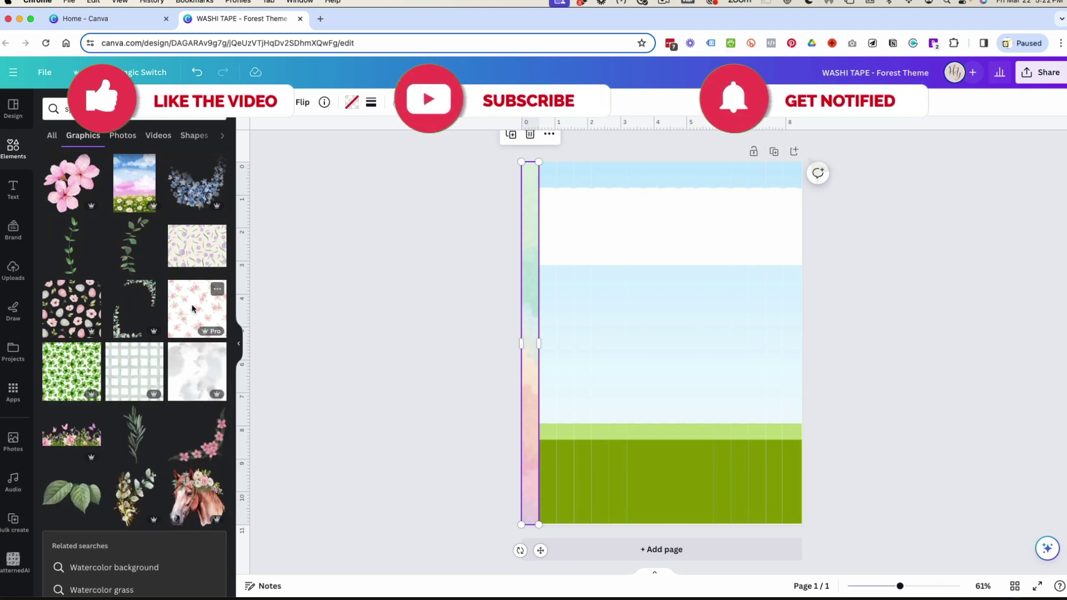
left_click_drag(193, 309, 550, 309)
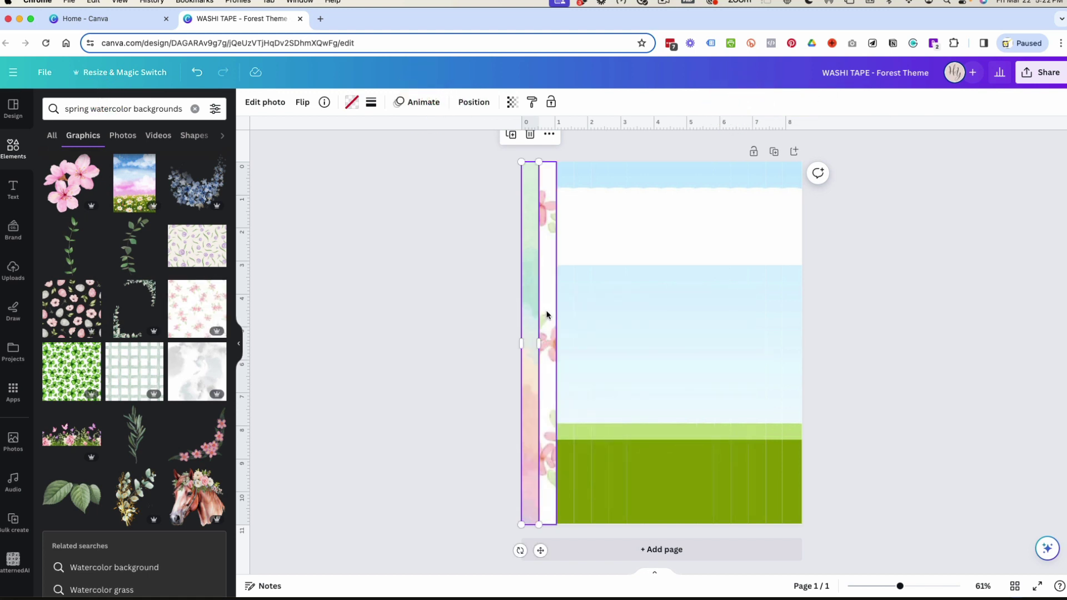
double_click(546, 315)
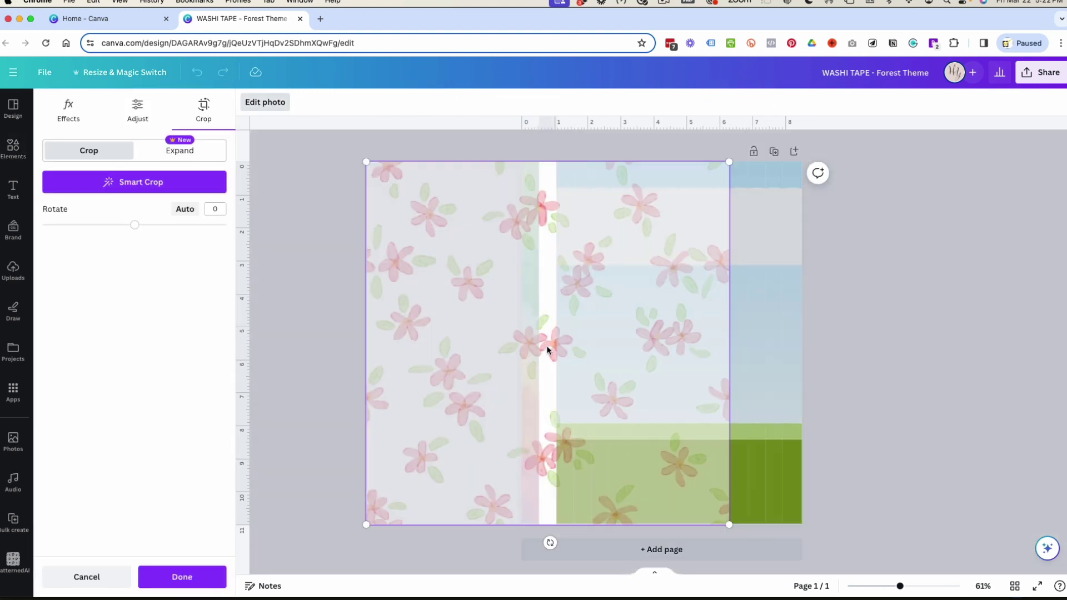
left_click_drag(536, 350, 498, 350)
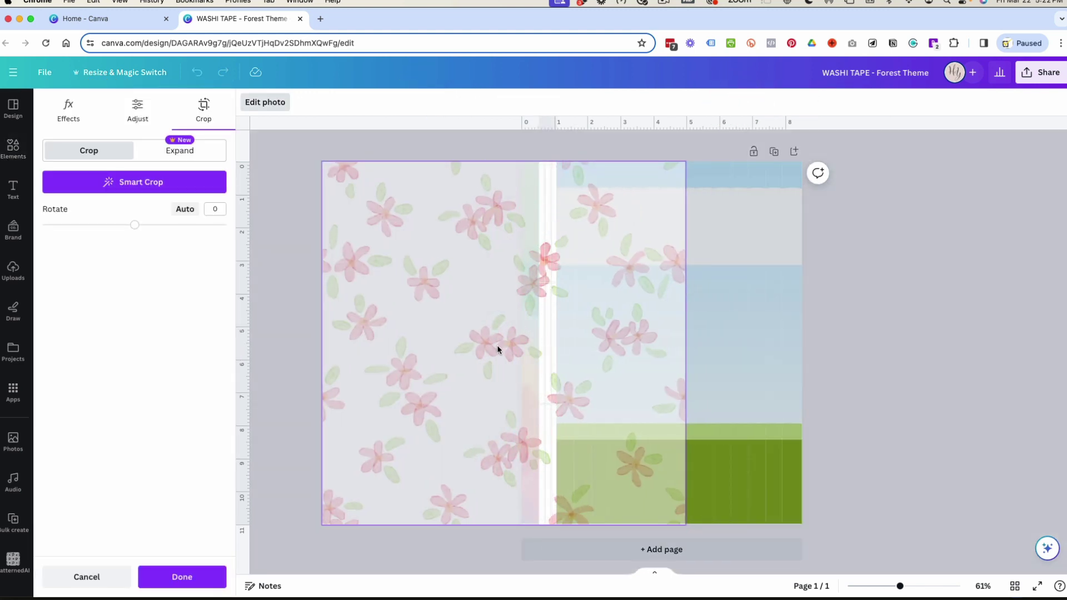
key("Return")
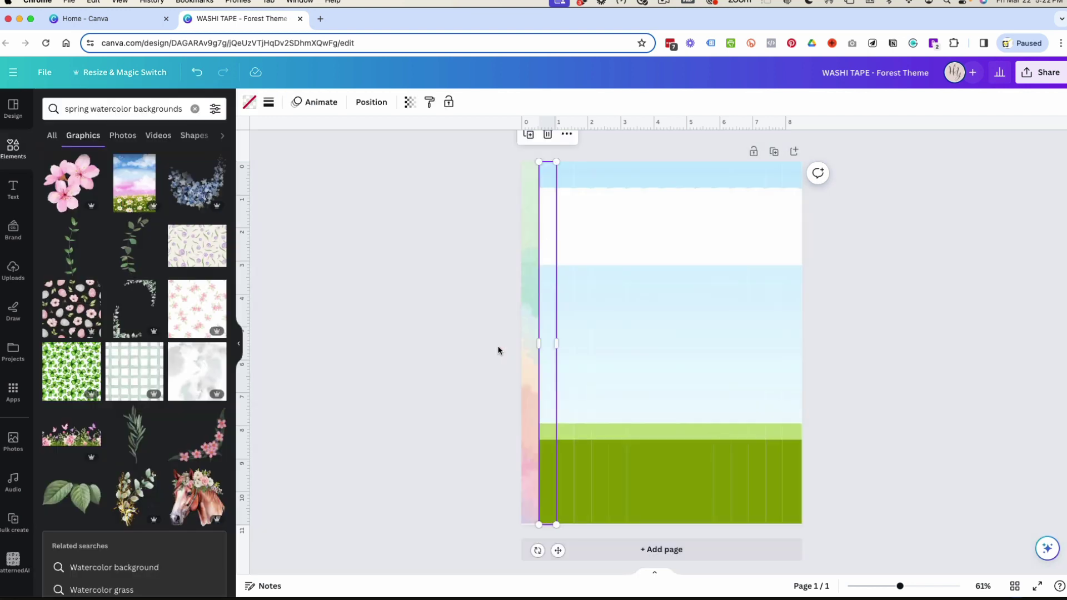
- Fill the second strip with the purple watercolor texture and the third strip with the dark floral pattern
scroll(75, 364, "down", 10)
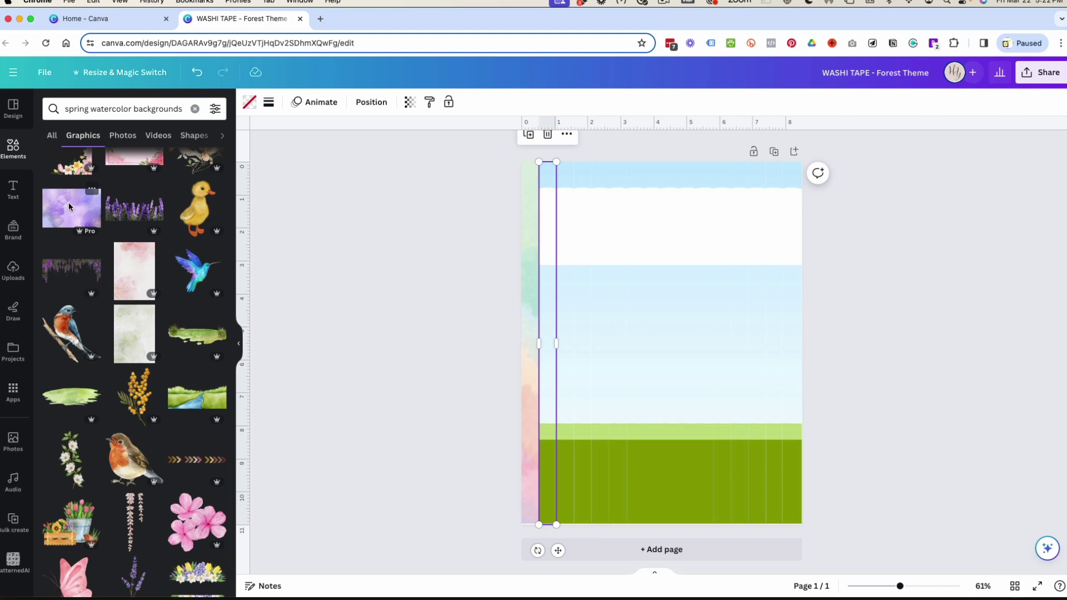
left_click_drag(68, 202, 555, 267)
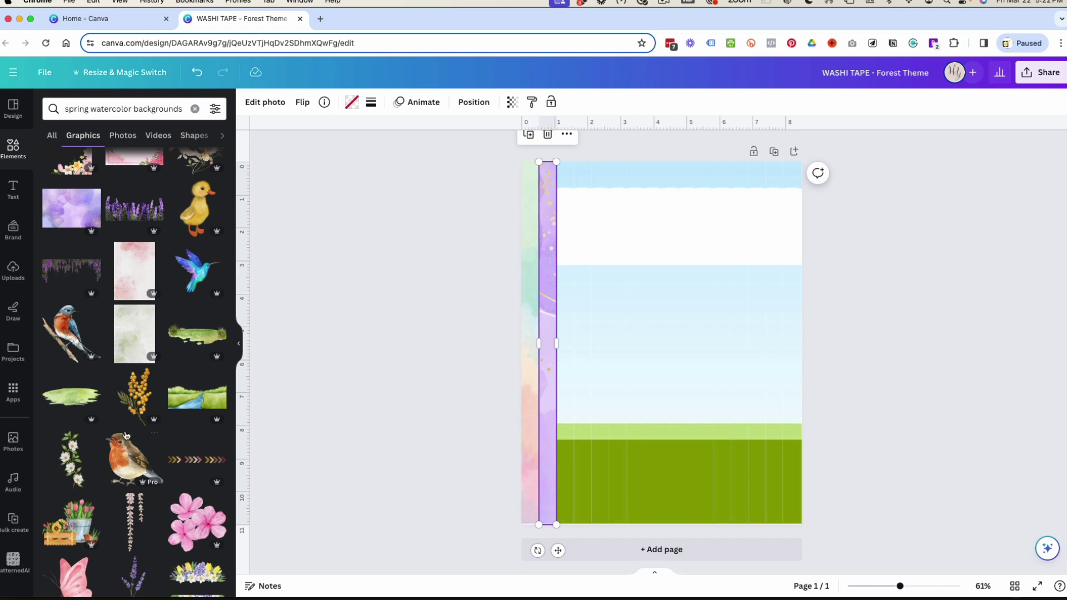
scroll(125, 434, "down", 5)
scroll(126, 434, "down", 1)
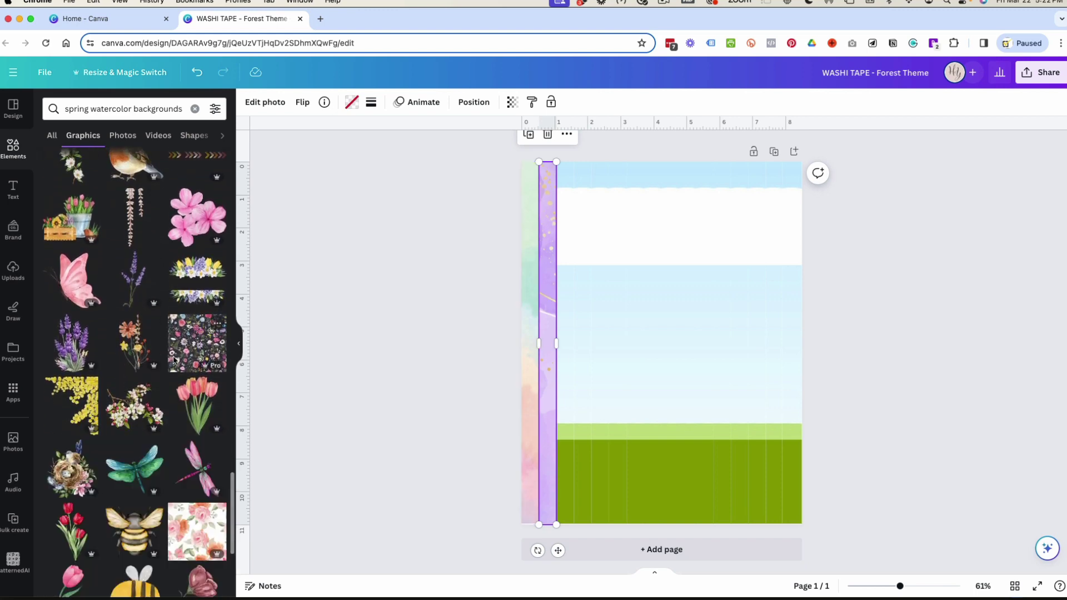
left_click_drag(197, 343, 563, 389)
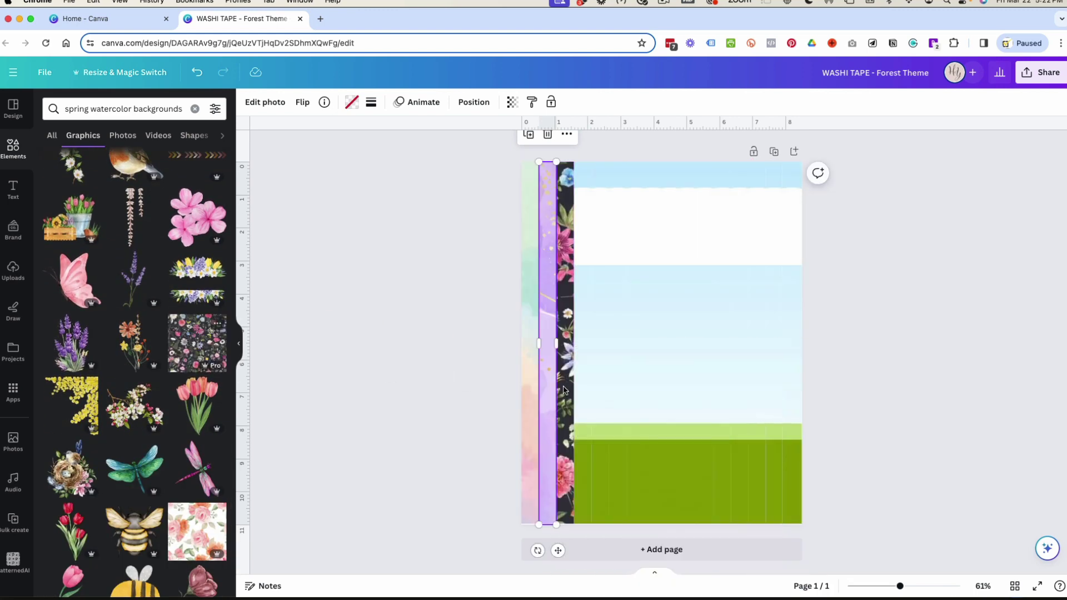
- Reposition the dark floral pattern within the third strip so varied blossoms run down its length
double_click(563, 389)
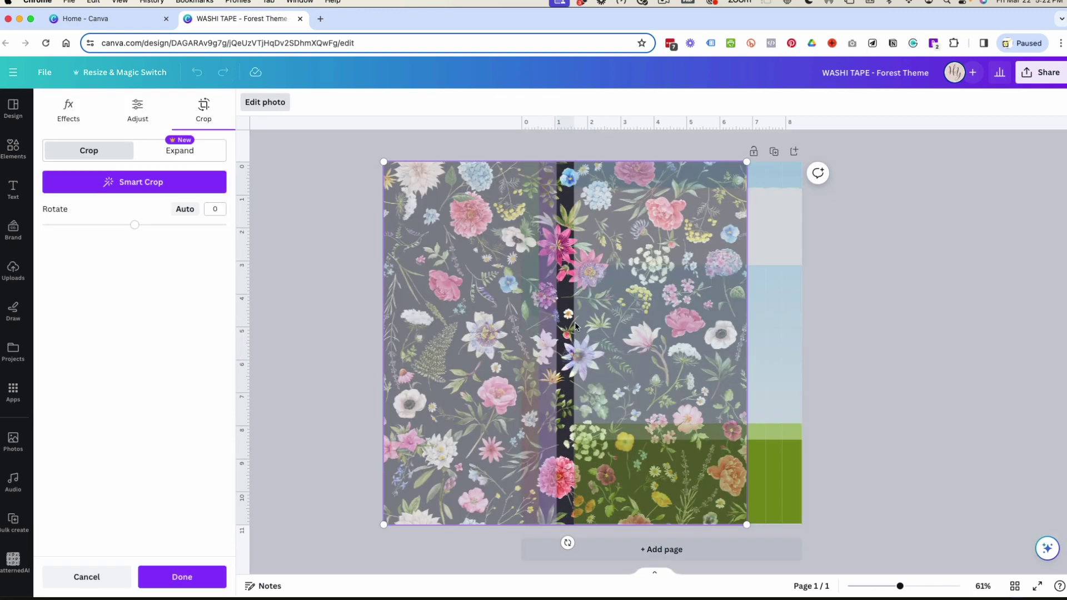
left_click_drag(570, 325, 486, 308)
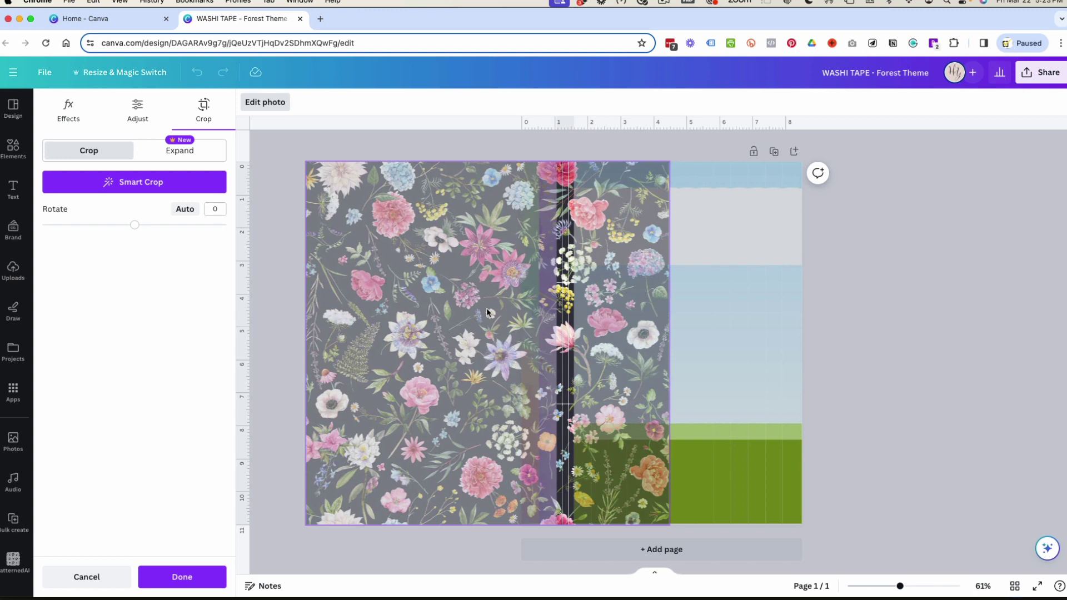
left_click(961, 432)
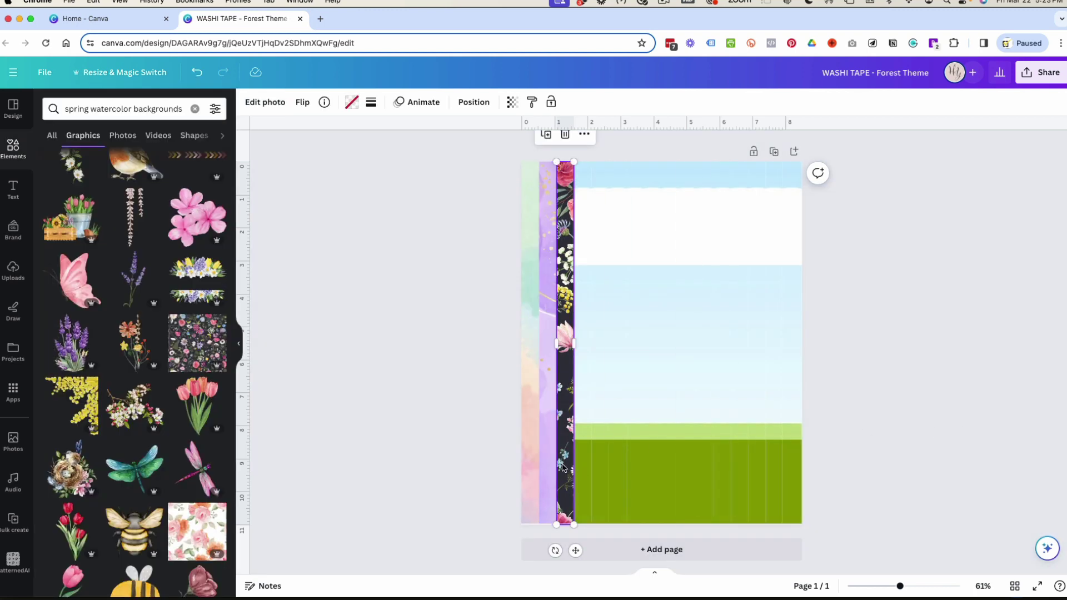
- Fill the fourth strip with the white pattern of tulips, irises and daffodils
scroll(141, 414, "down", 5)
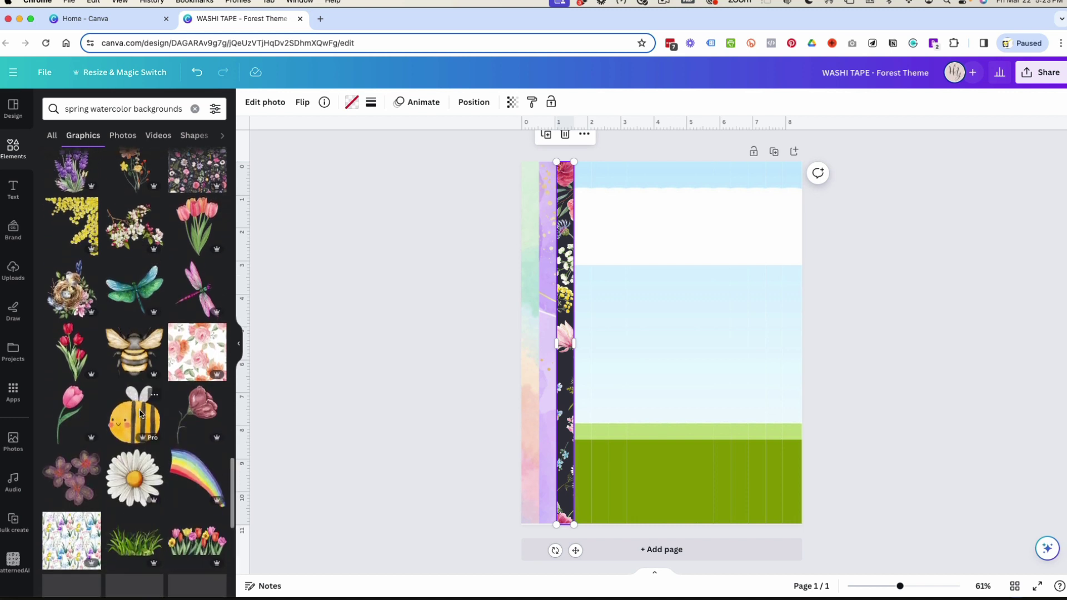
scroll(141, 414, "down", 3)
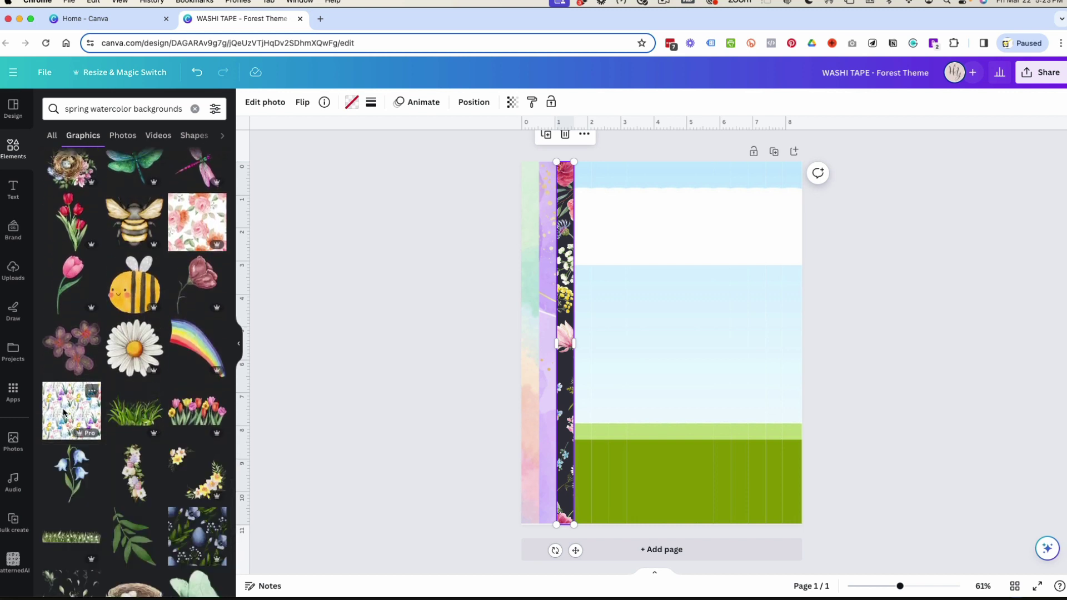
left_click_drag(63, 413, 587, 452)
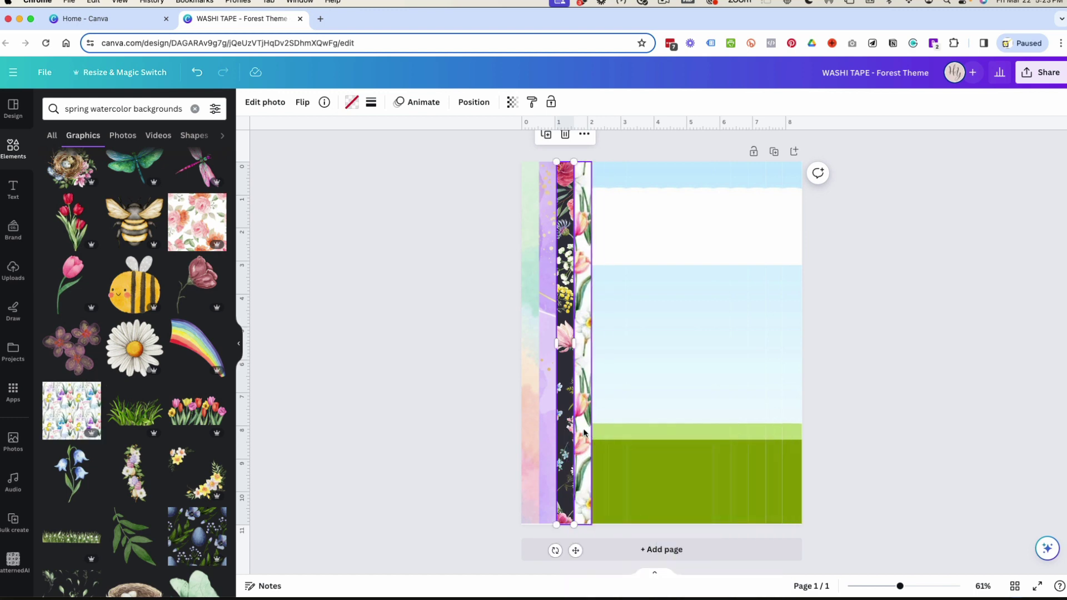
- Try shifting the white floral pattern in the fourth strip so the purple and blue irises fill it
double_click(584, 431)
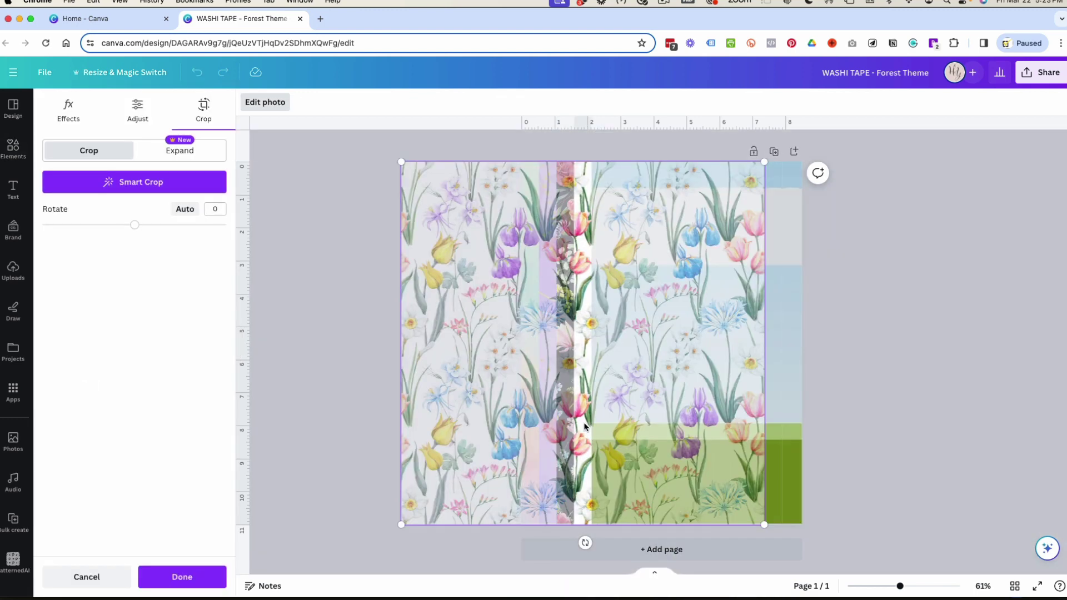
left_click_drag(585, 425, 638, 447)
left_click(991, 441)
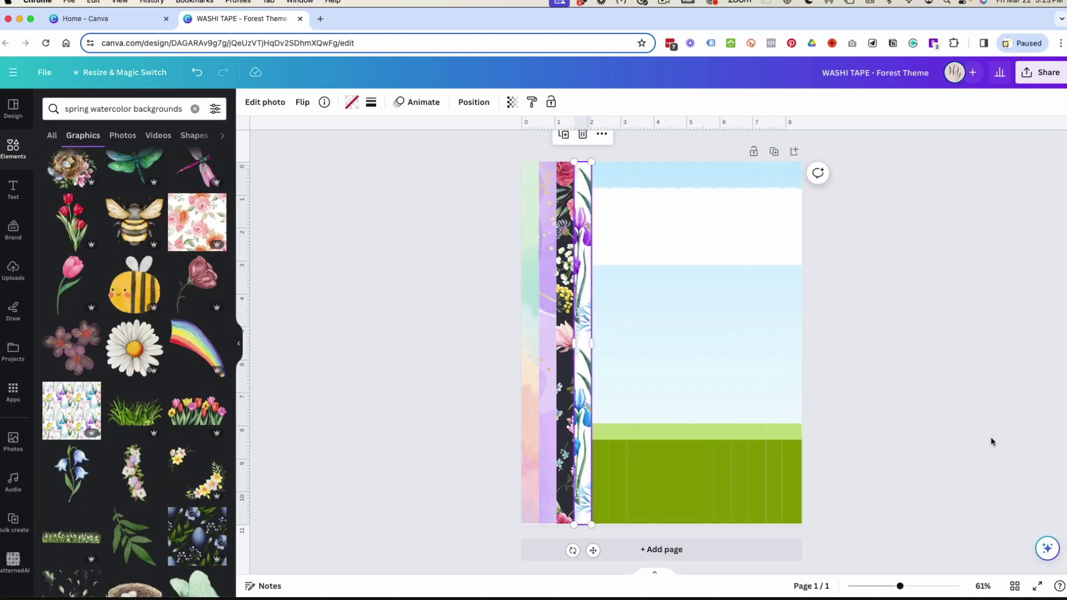
- Reposition the white floral pattern so the pink tulips run down the fourth strip
double_click(579, 329)
left_click_drag(582, 330, 515, 328)
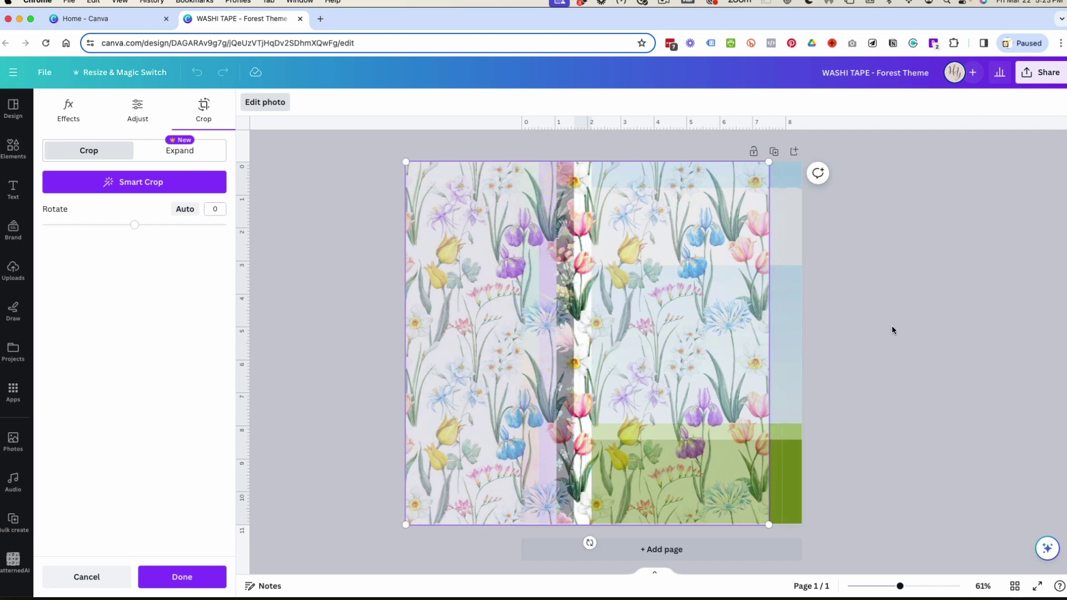
left_click(891, 329)
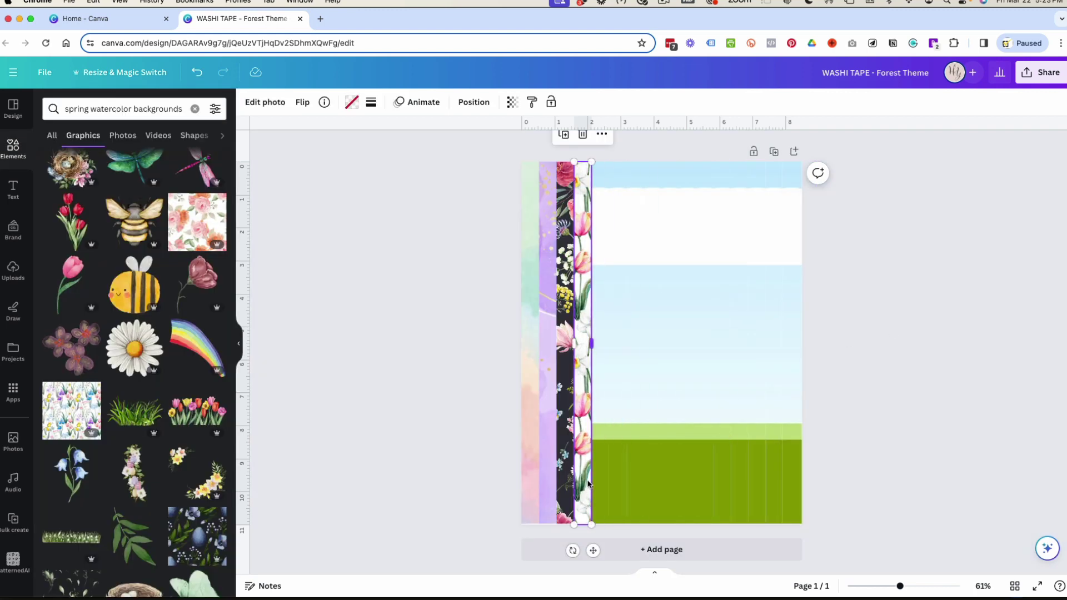
- Search the graphics for "easter watercolor backgrounds" and look through the results for patterns suited to the next strip
scroll(115, 366, "down", 10)
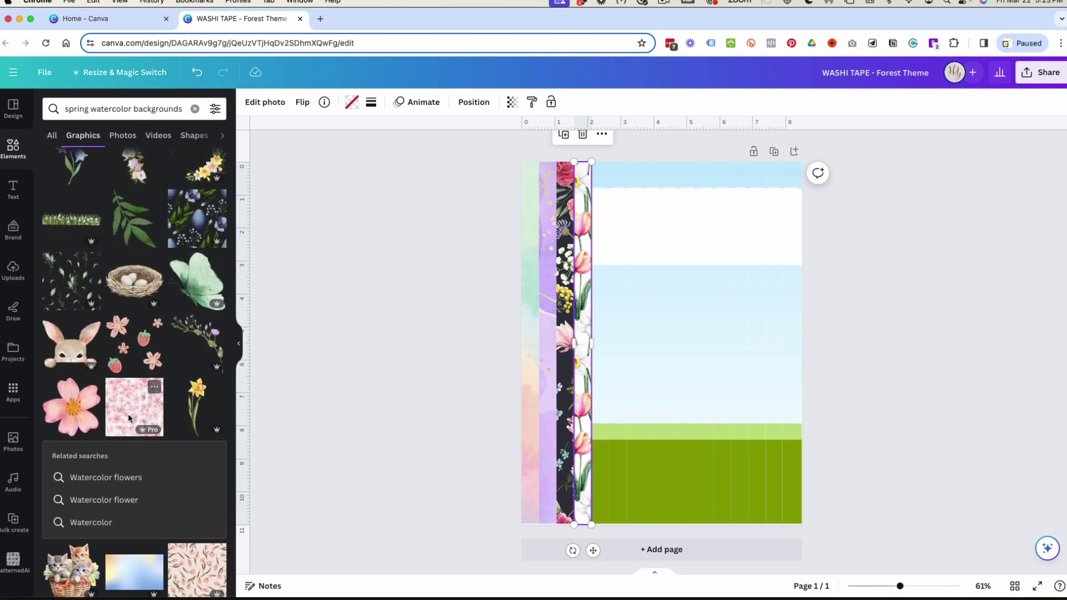
scroll(128, 414, "down", 6)
scroll(128, 418, "down", 3)
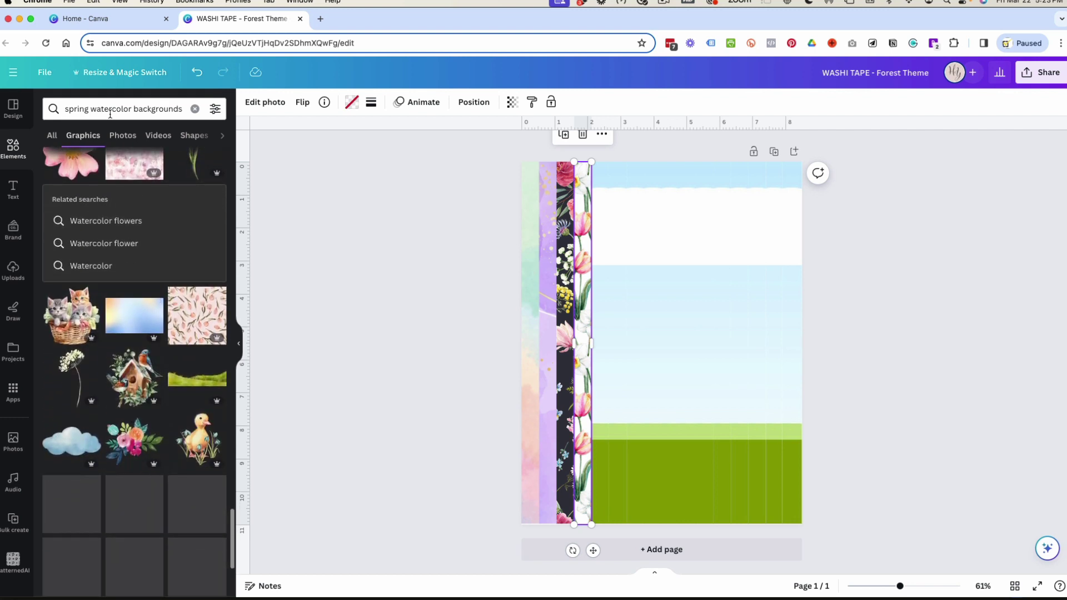
double_click(72, 111)
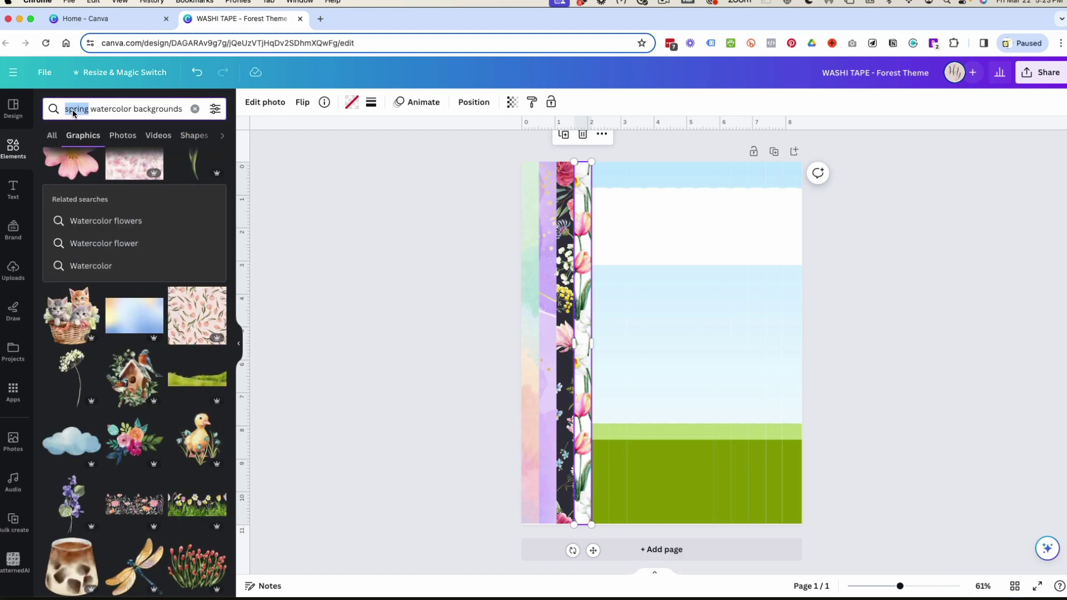
type("easter")
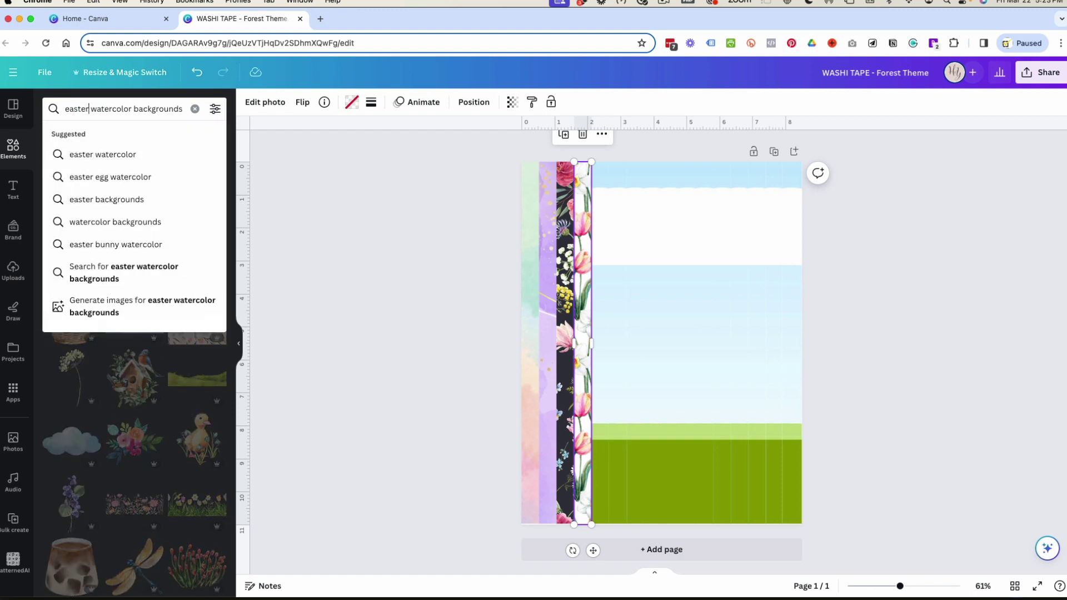
key("Return")
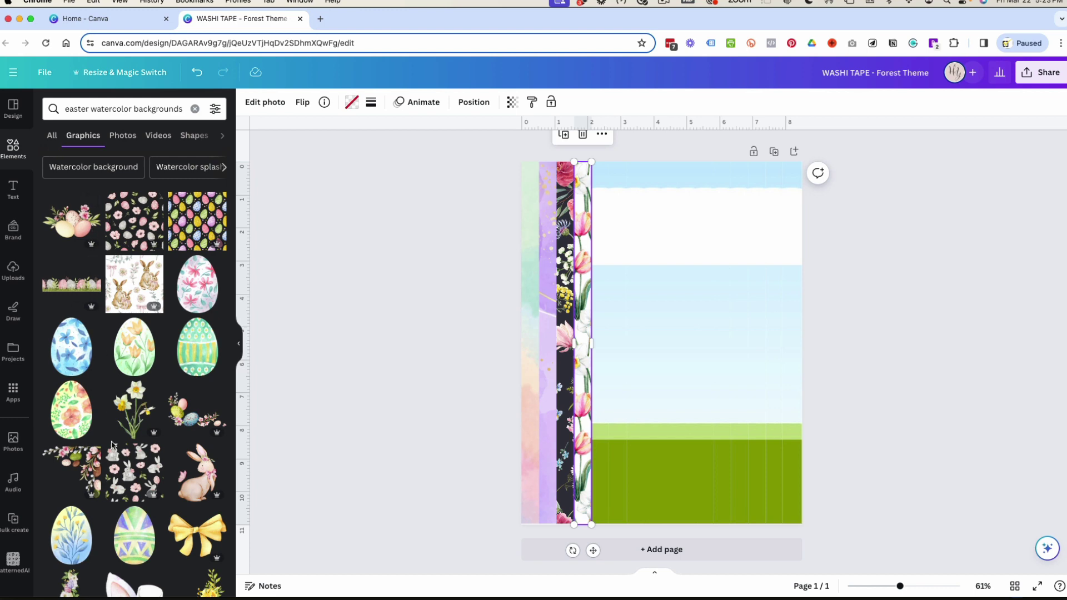
scroll(111, 445, "down", 10)
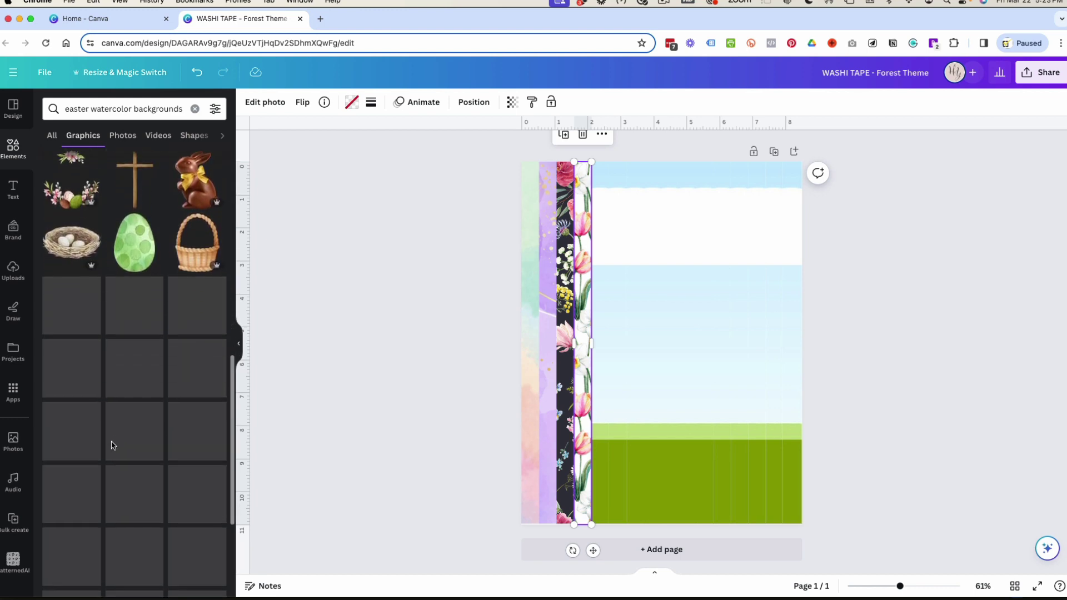
scroll(111, 444, "down", 1)
scroll(112, 446, "down", 5)
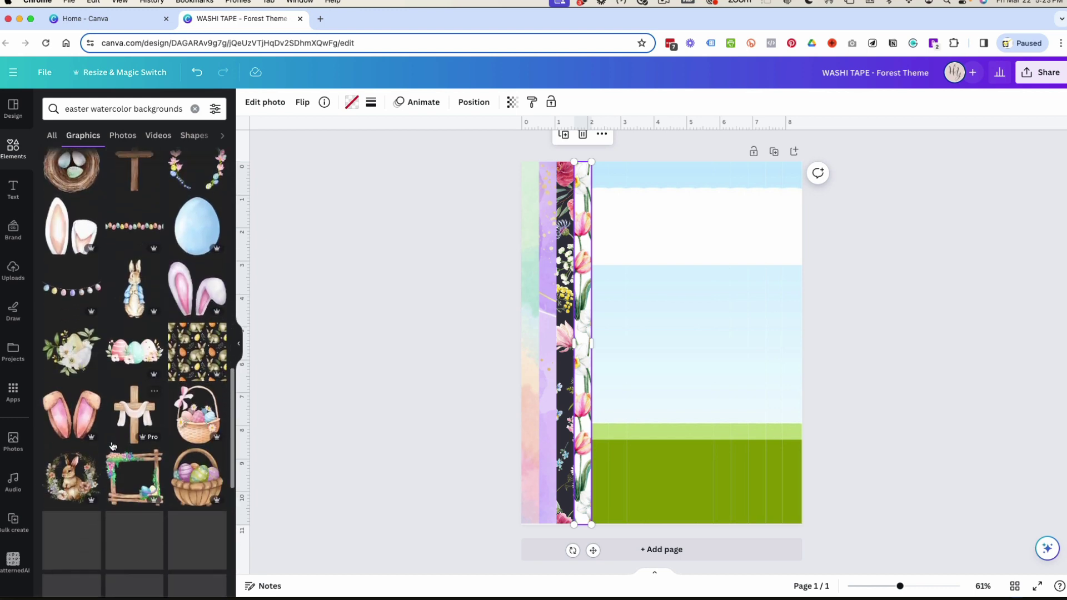
scroll(112, 441, "down", 1)
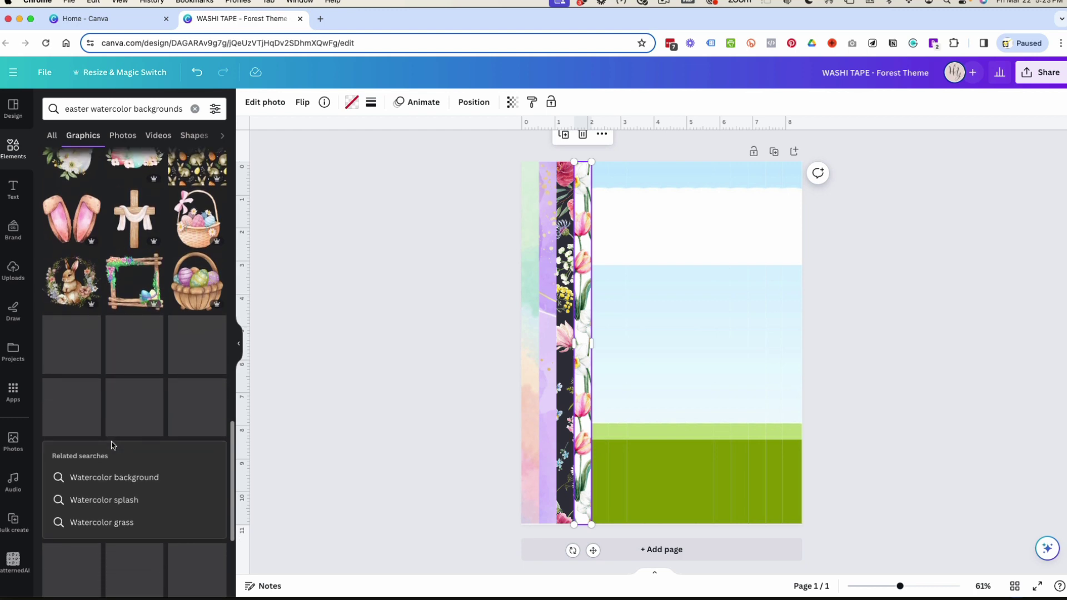
scroll(167, 389, "down", 5)
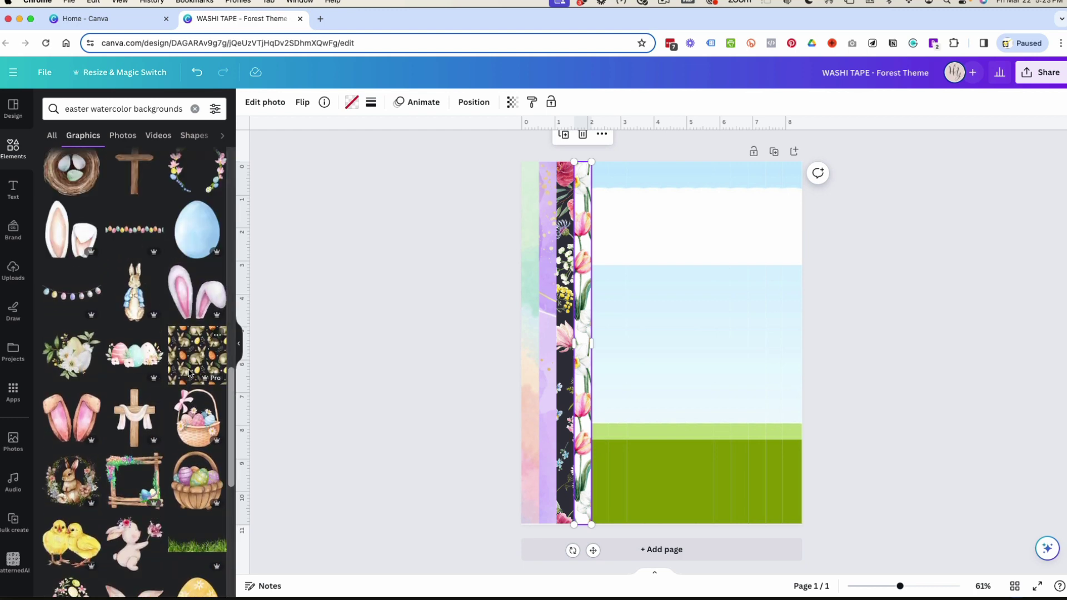
scroll(189, 374, "down", 2)
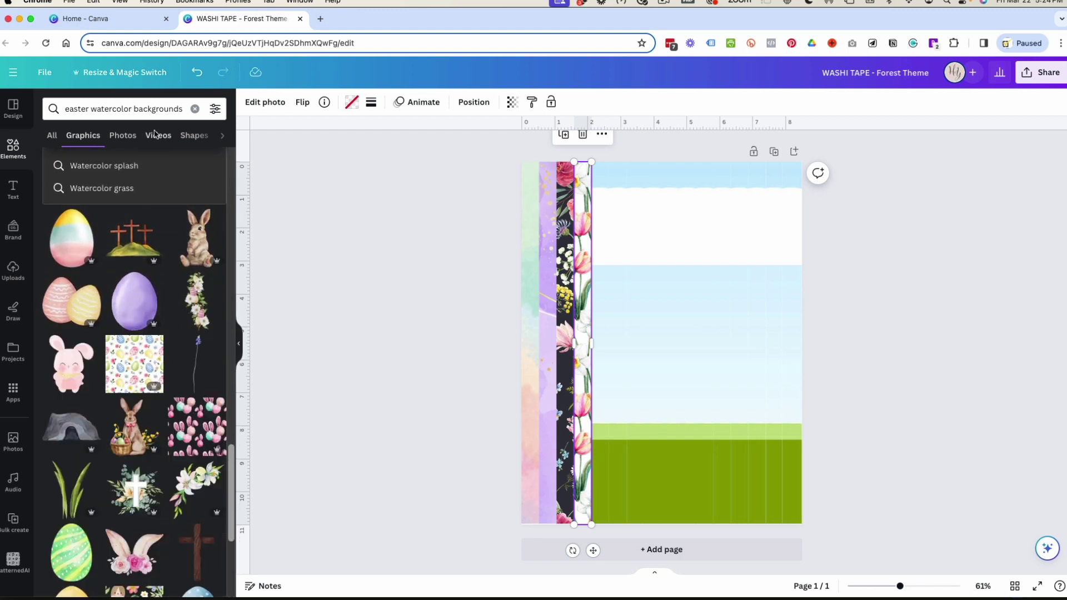
- Search the graphics for "easter backgrounds" and fill the fifth strip with the multicolored egg pattern on white
left_click(113, 108)
double_click(113, 108)
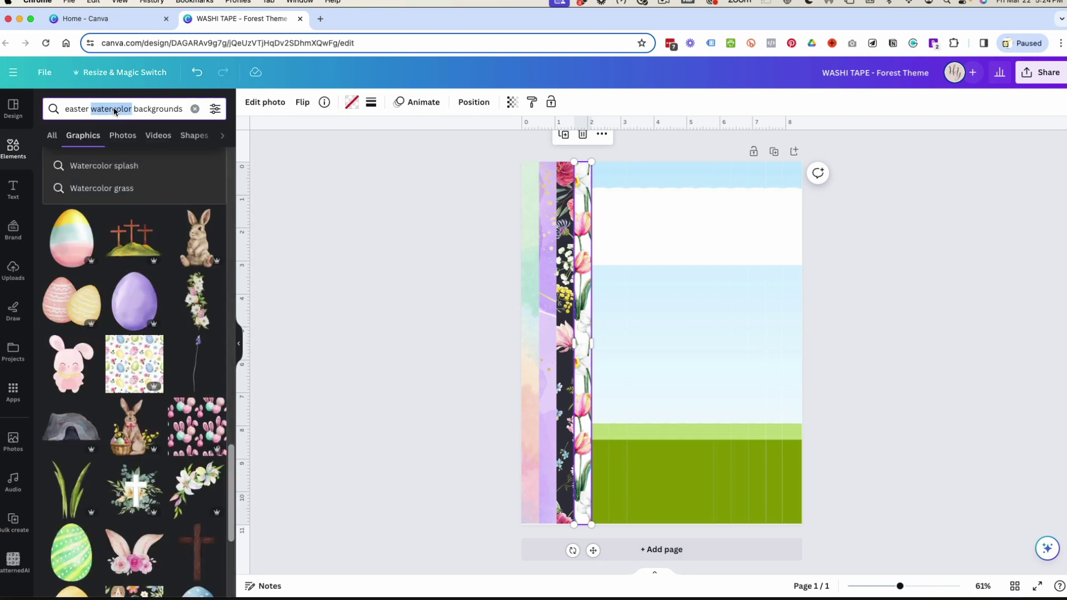
key("BackSpace")
key("Return")
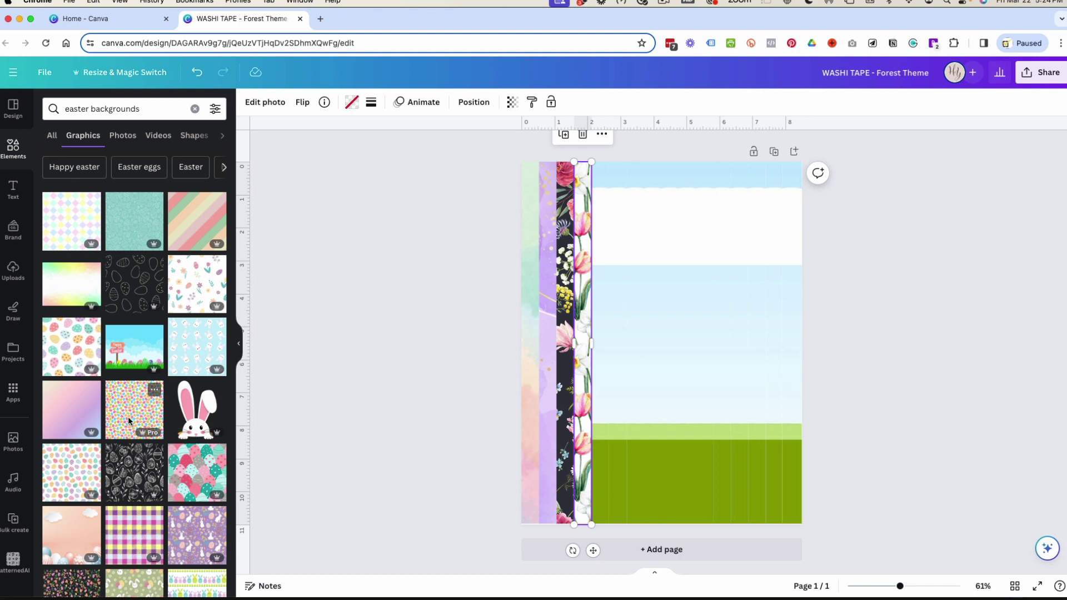
left_click_drag(132, 410, 599, 410)
double_click(601, 407)
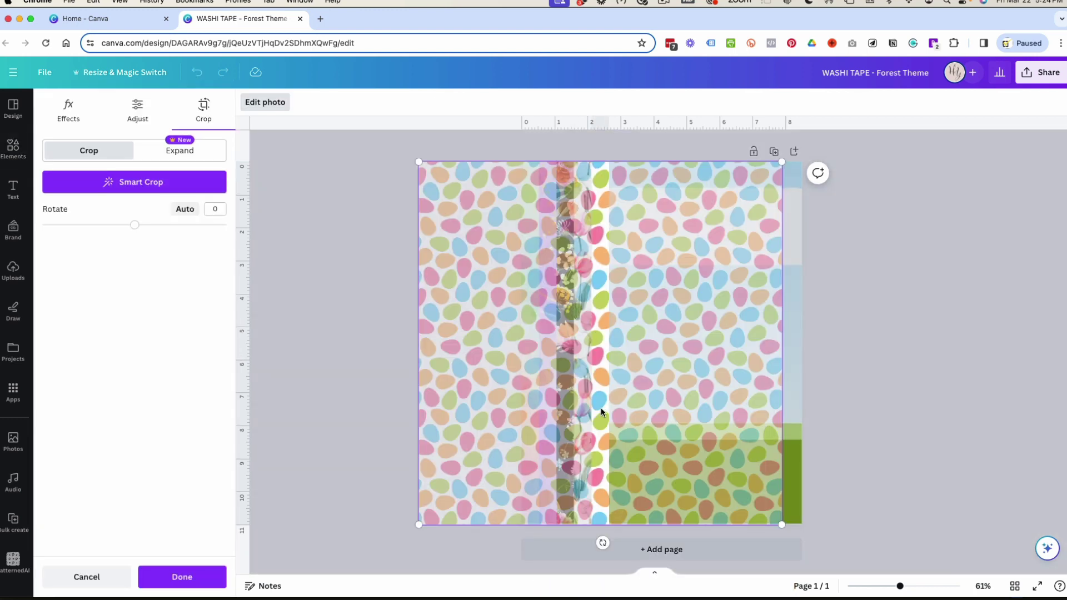
left_click(985, 421)
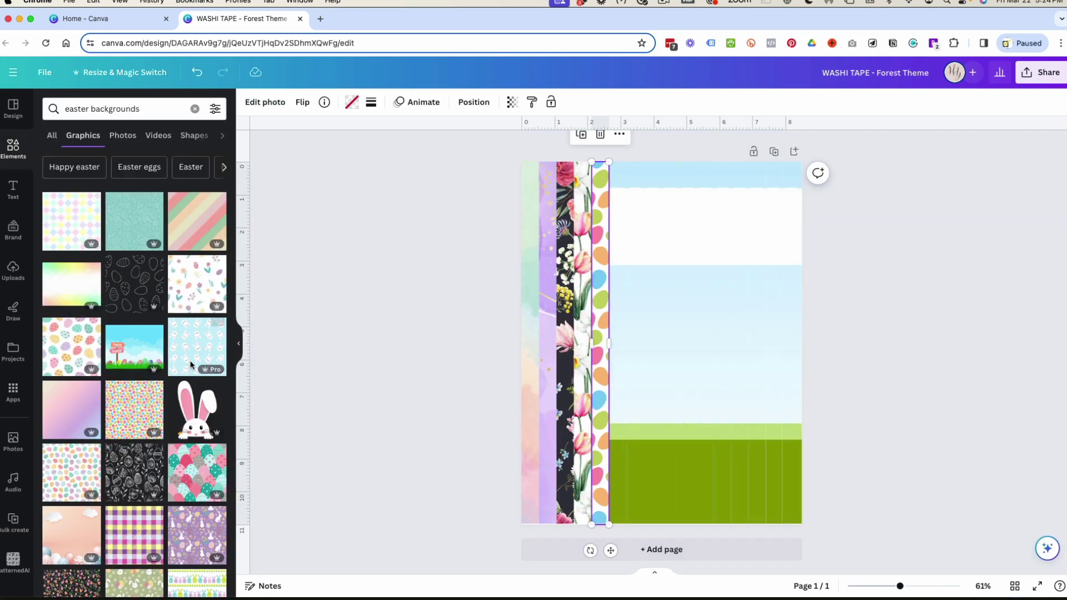
- Filter the "easter backgrounds" results to free graphics only
scroll(149, 422, "down", 5)
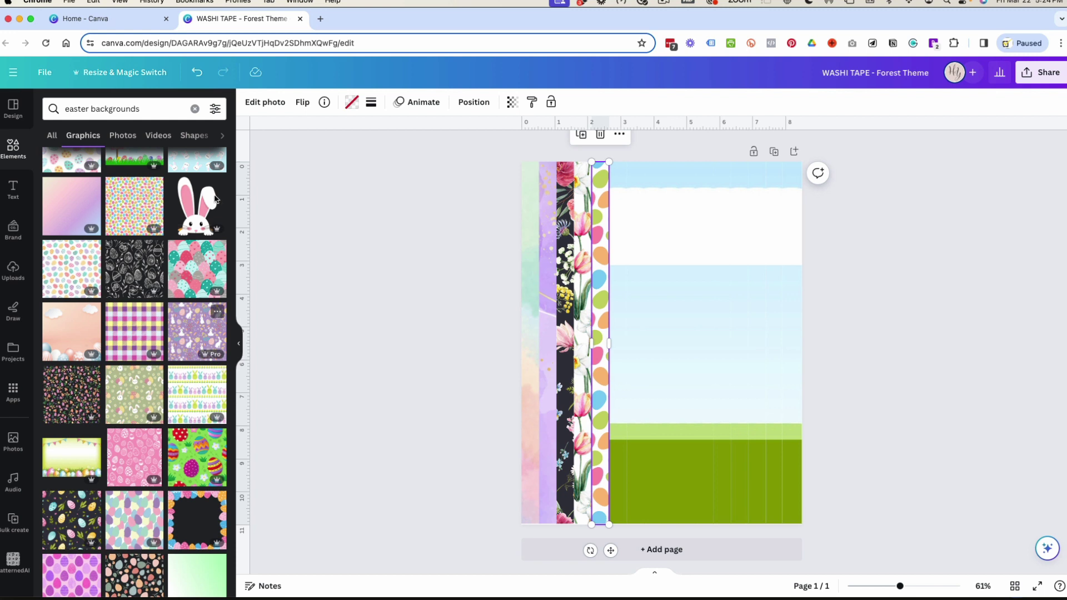
left_click(215, 109)
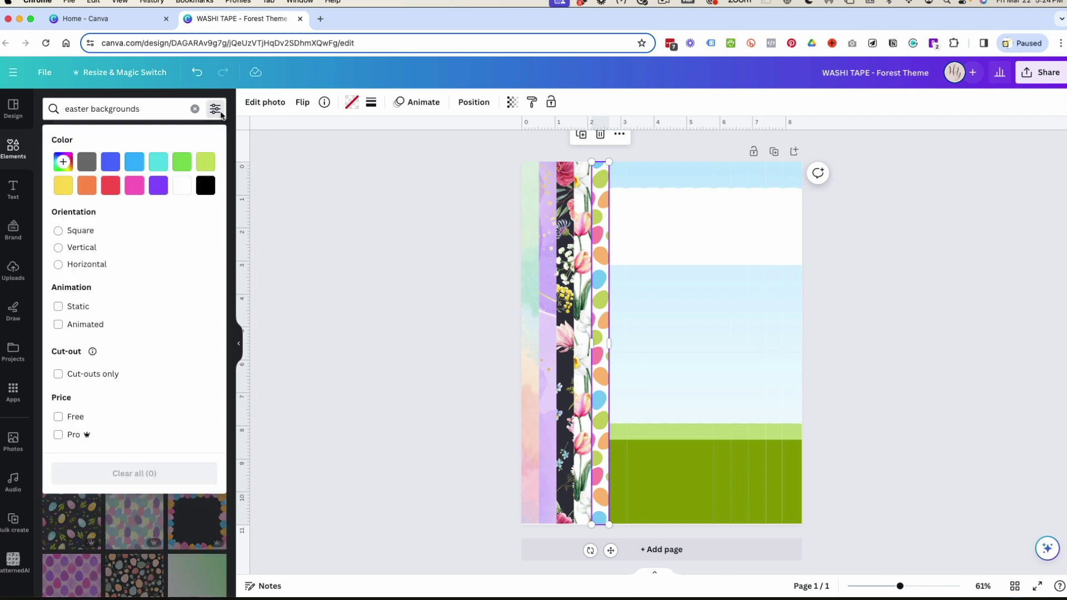
left_click(58, 417)
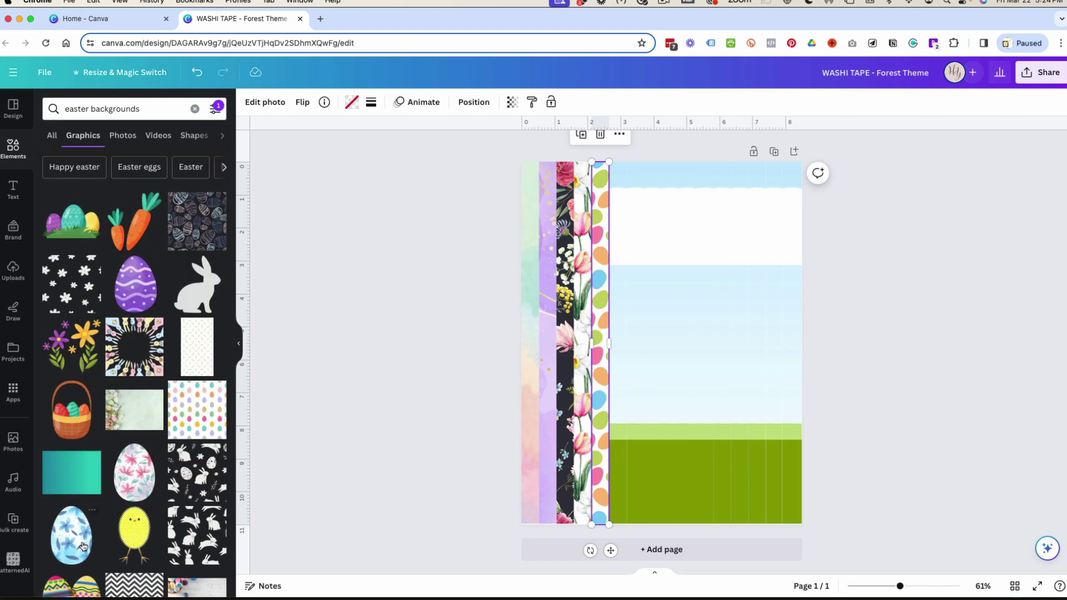
- Fill the sixth strip with the white pattern of yellow daffodils with bulbs and small dots
scroll(83, 543, "down", 15)
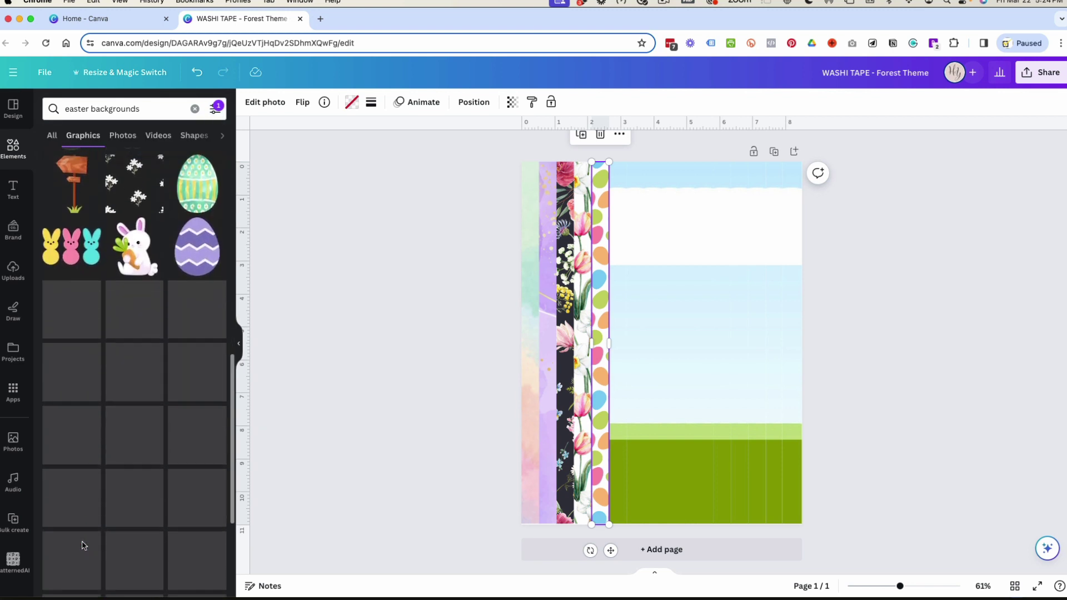
scroll(83, 545, "down", 1)
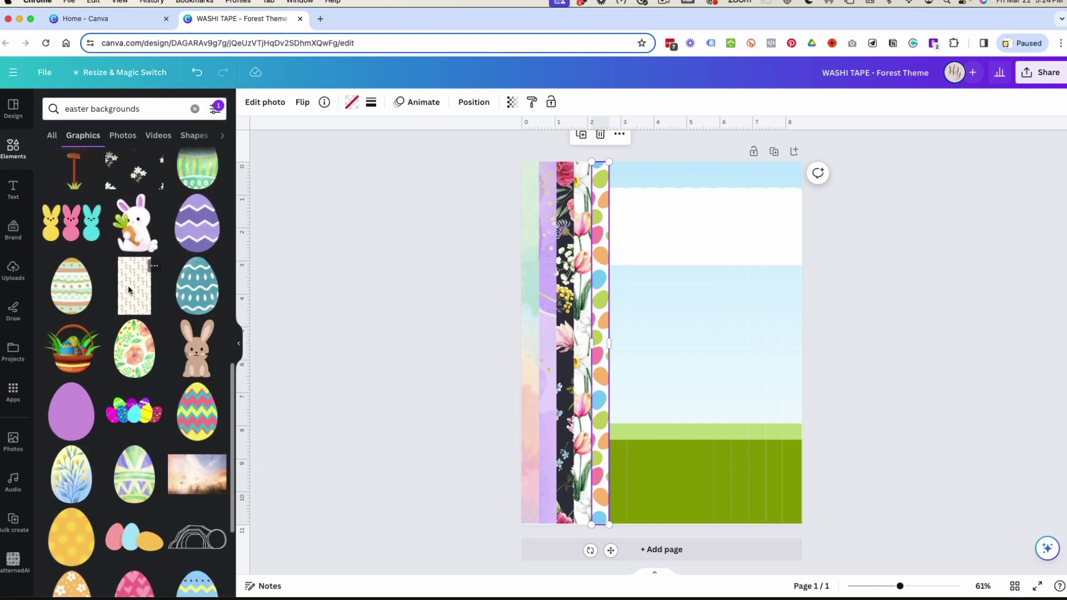
left_click_drag(128, 289, 617, 381)
double_click(622, 369)
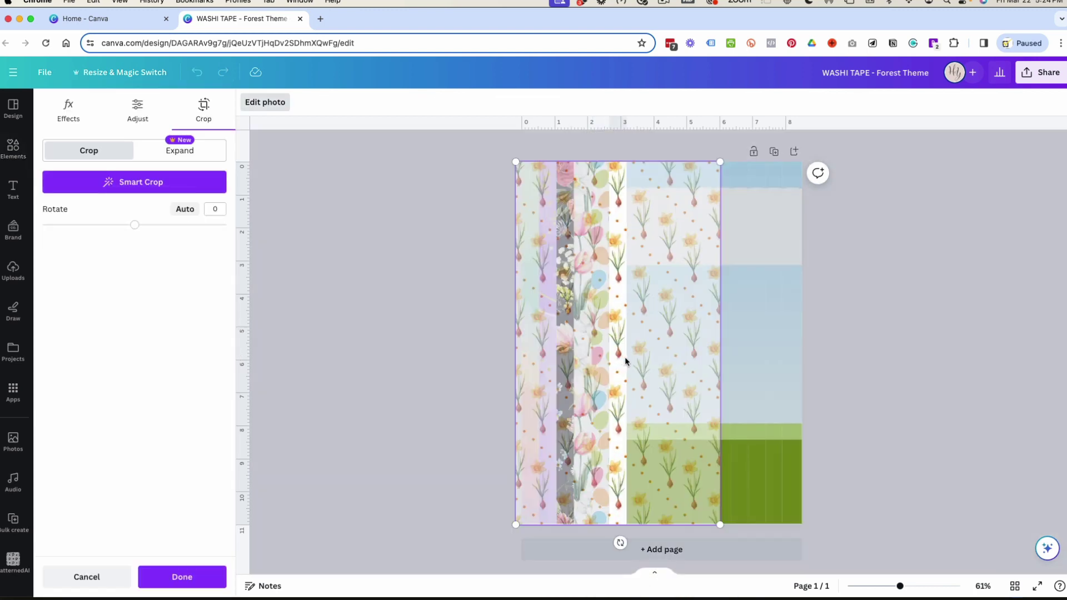
left_click(890, 364)
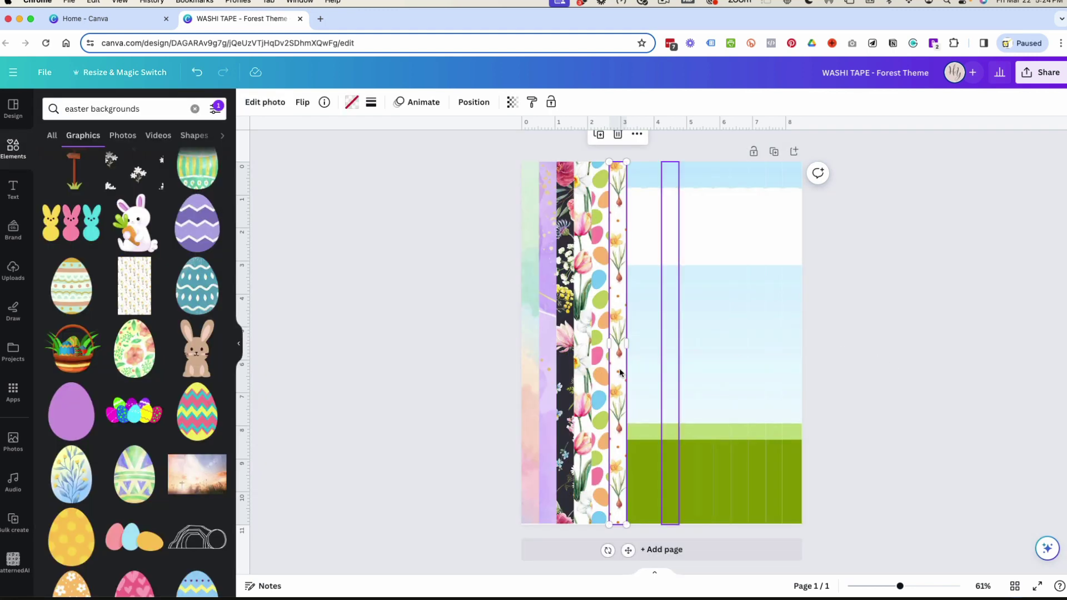
- Try filling the seventh strip with the white pattern of small scattered flower sprigs
scroll(174, 396, "down", 7)
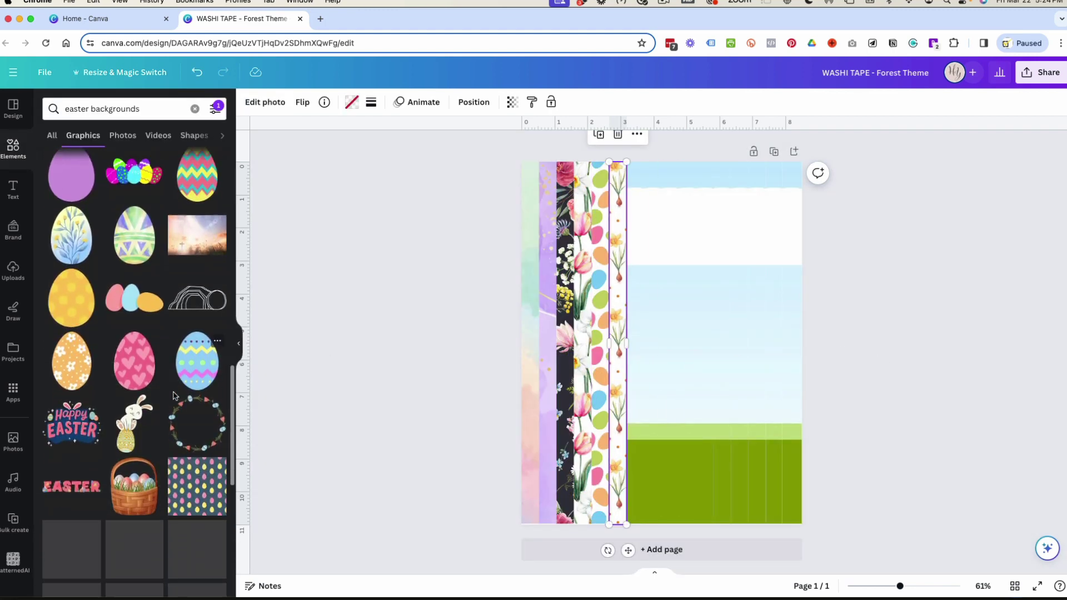
scroll(174, 395, "down", 8)
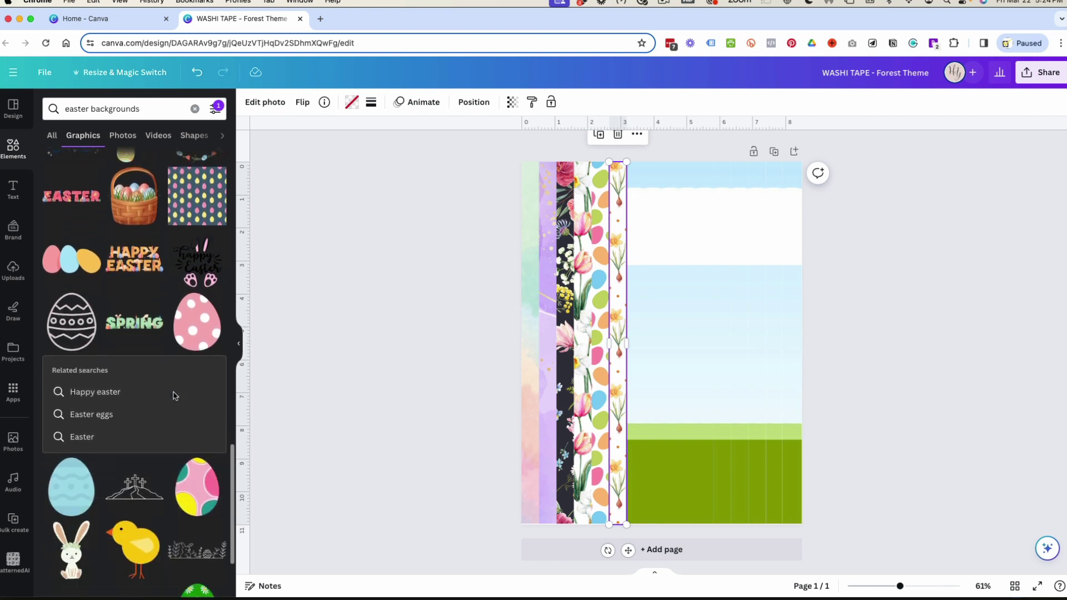
scroll(173, 395, "down", 4)
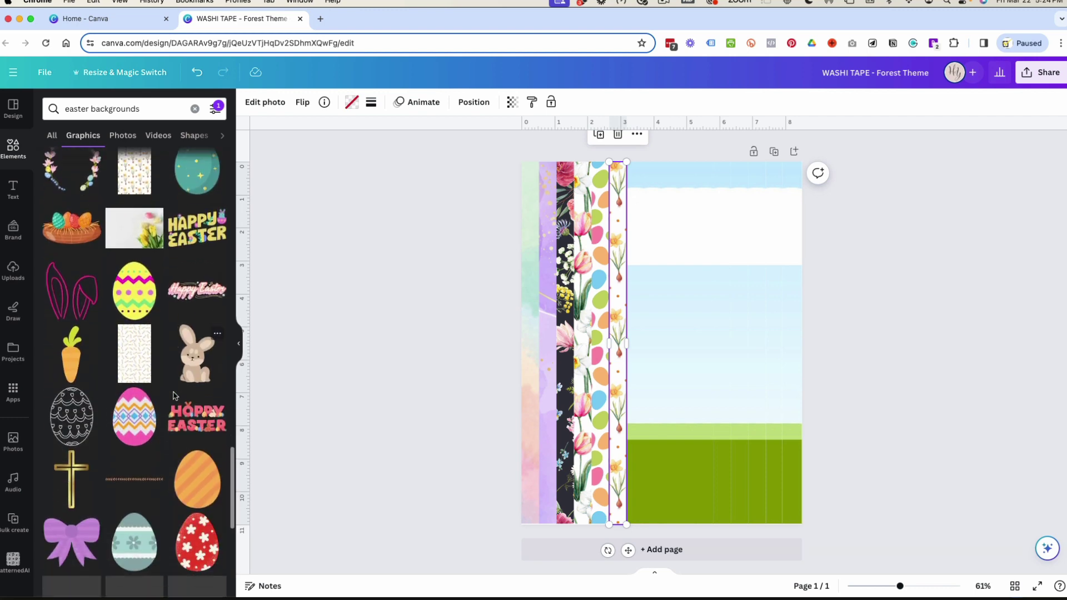
left_click_drag(148, 310, 638, 439)
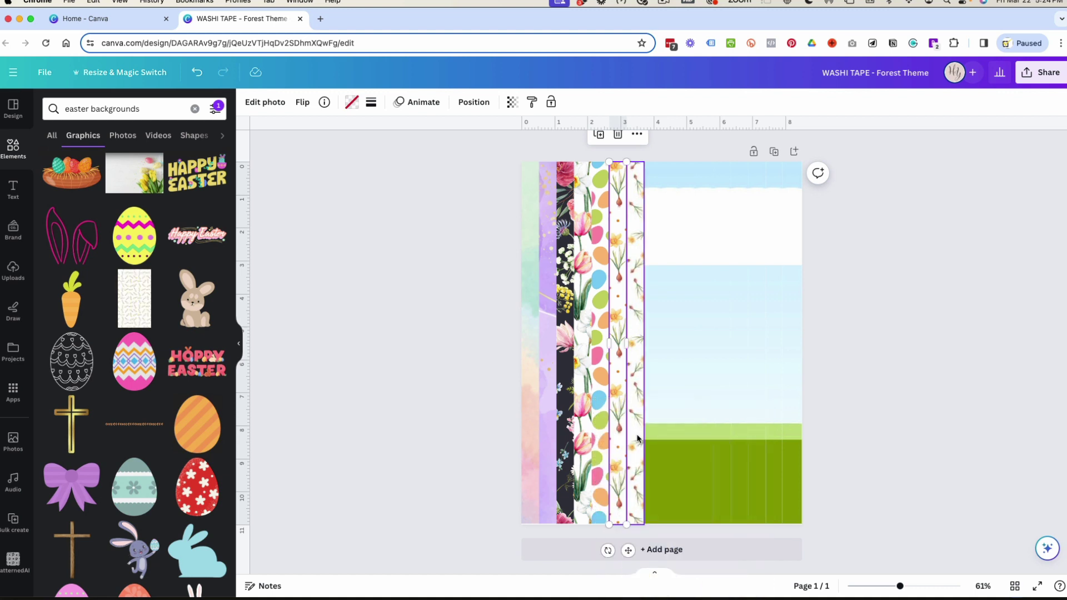
- Undo the mistaken deletion of the daffodil pattern and clear the sprig pattern from the seventh strip instead
key("Delete")
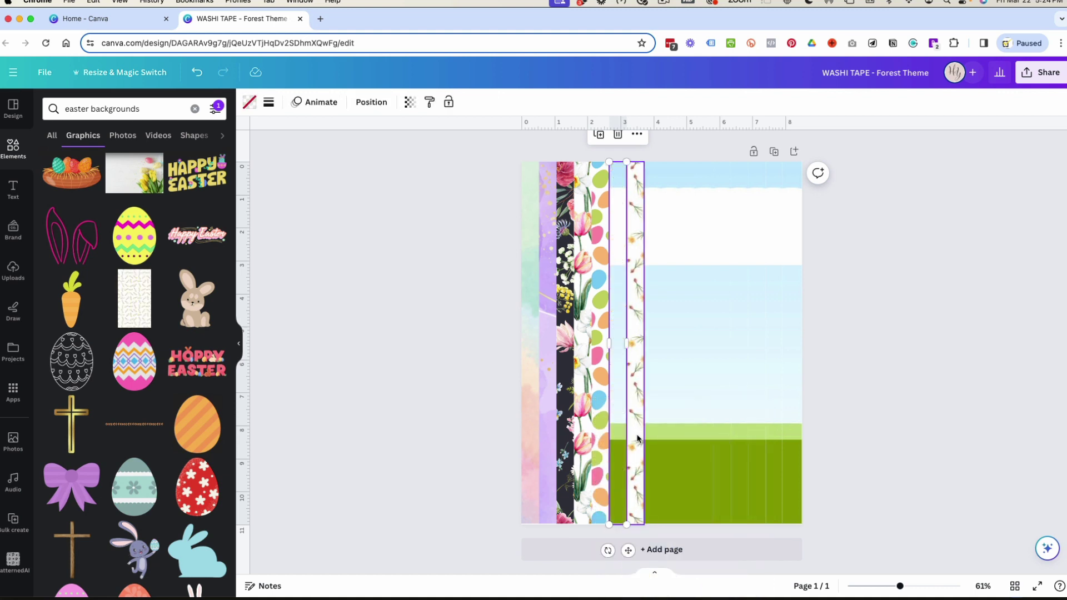
key("ctrl+z")
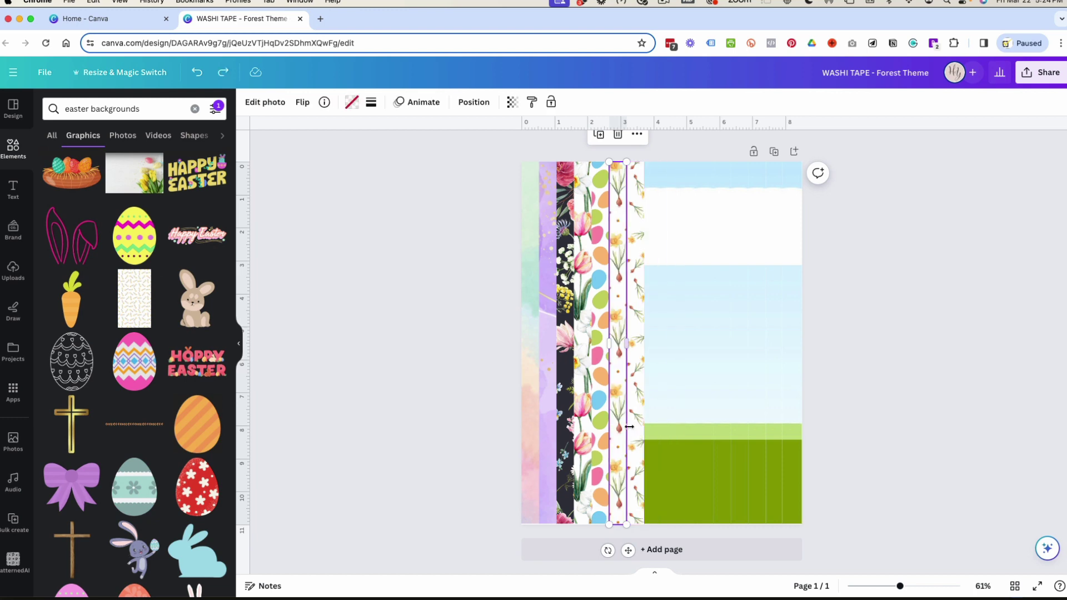
left_click(633, 428)
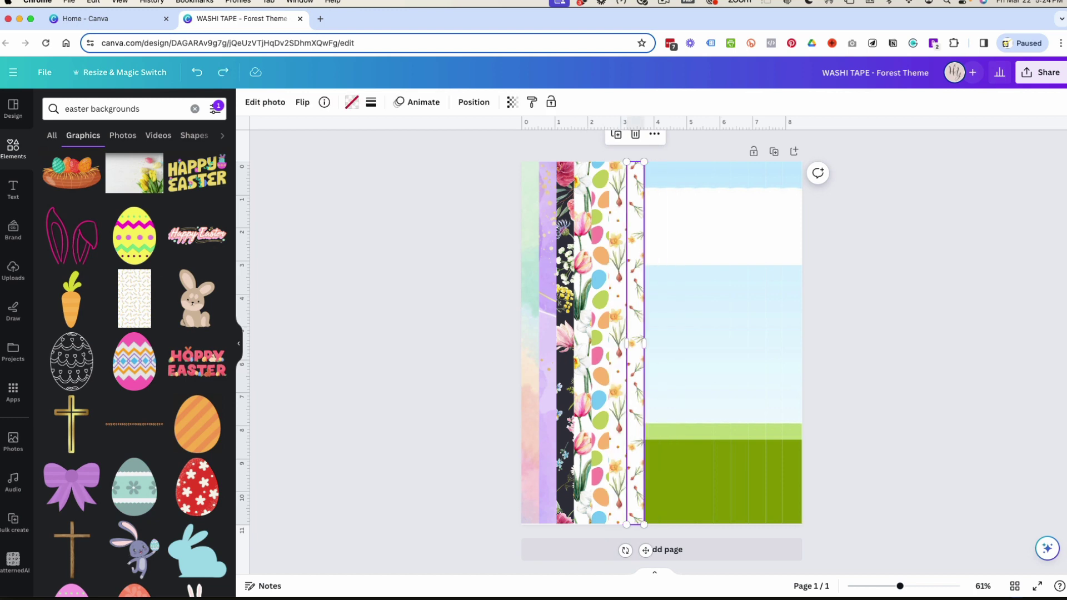
key("Delete")
- Look through the remaining Easter graphics, then search the graphics for "spring backgrounds" instead
scroll(165, 340, "down", 10)
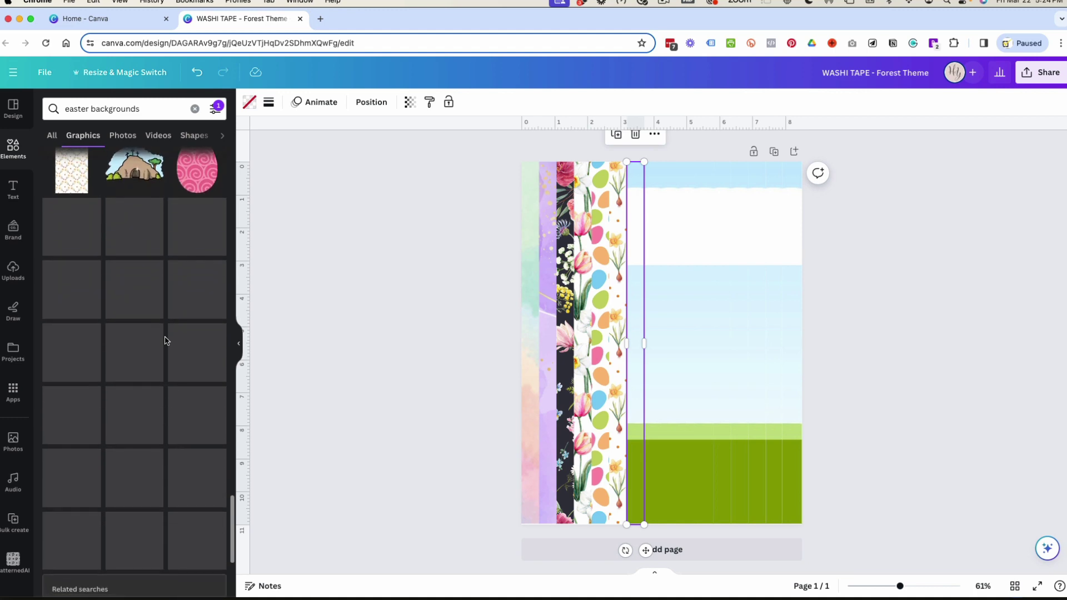
scroll(165, 340, "down", 8)
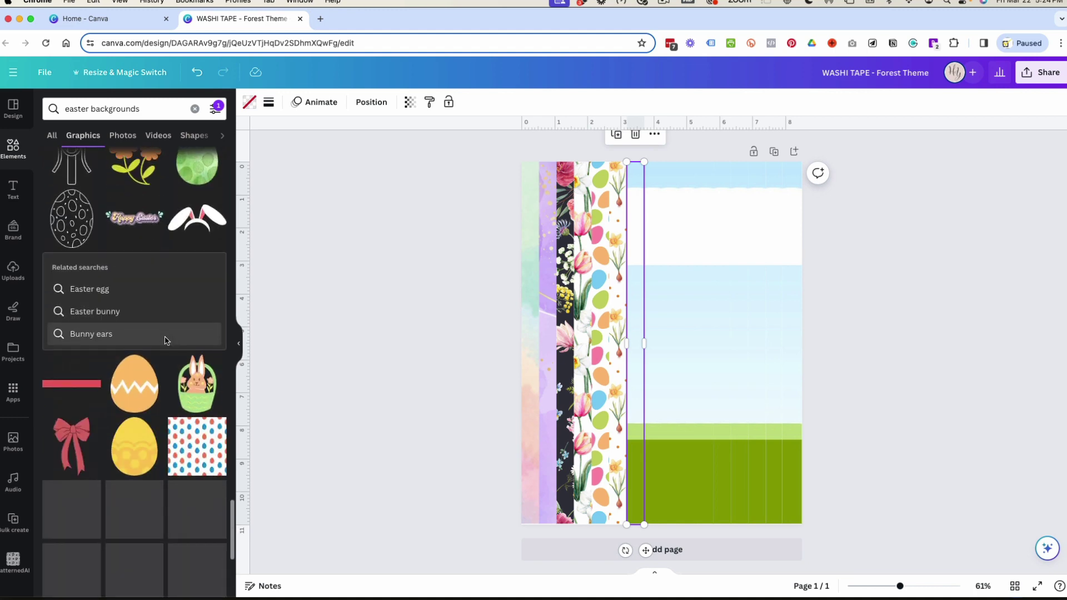
scroll(165, 340, "down", 5)
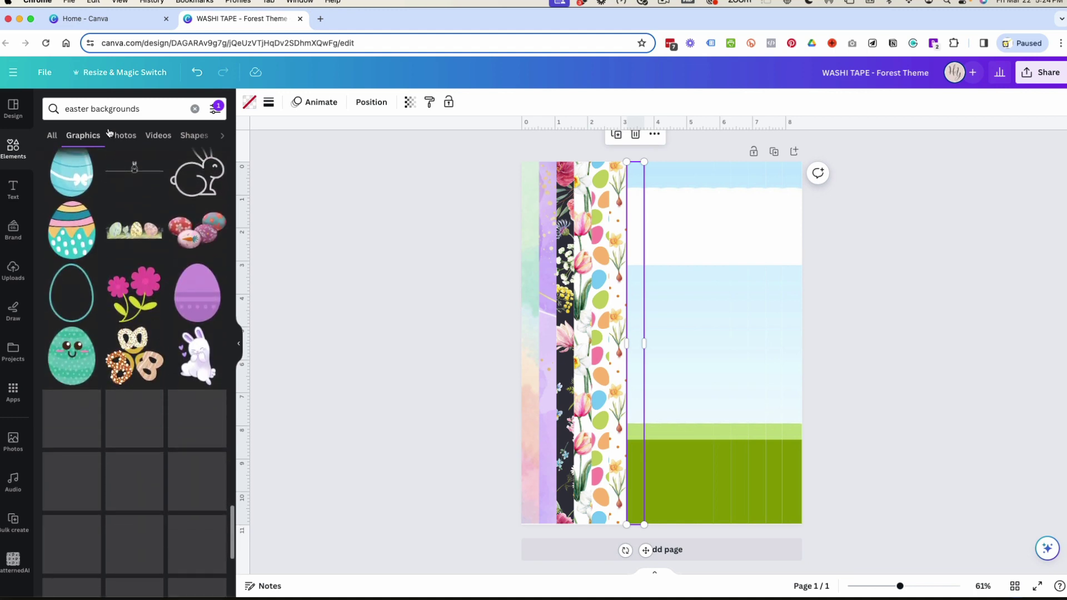
double_click(74, 110)
type("spring")
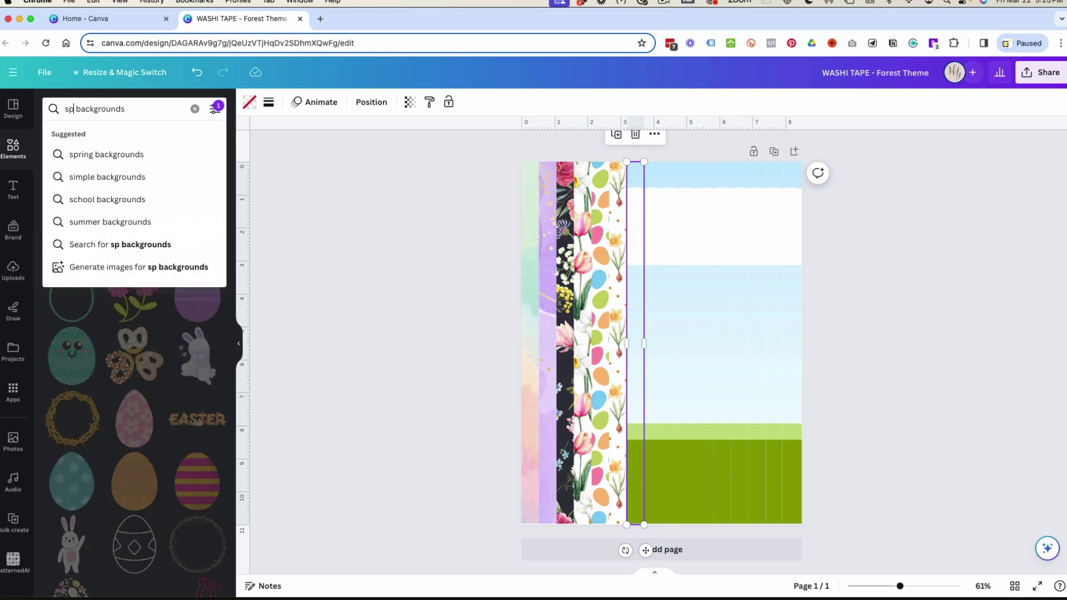
key("Return")
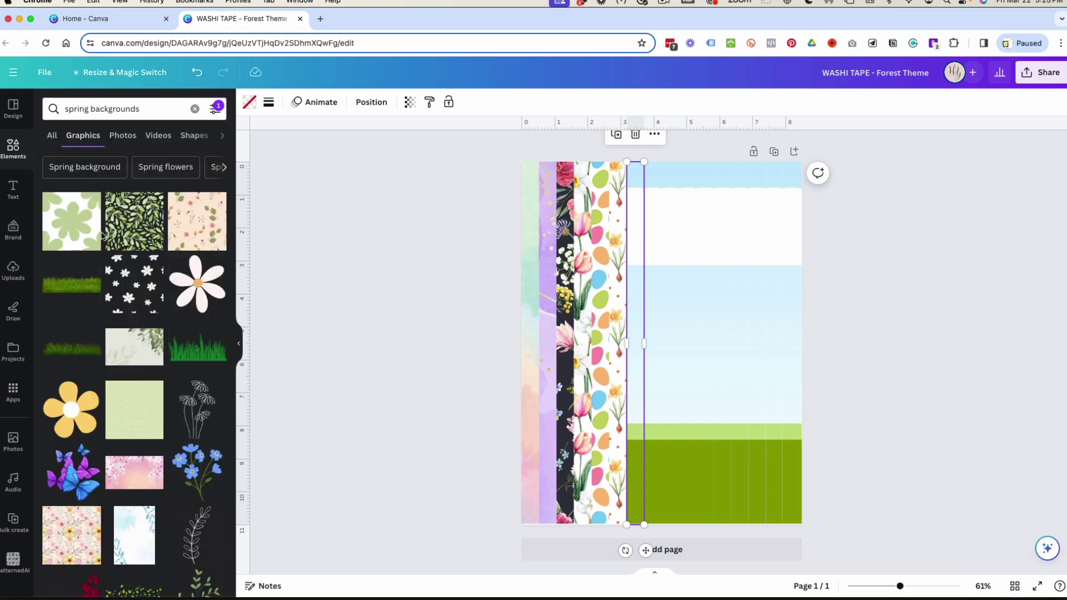
- Fill the seventh strip with the white pattern of coral-pink flowers and leafy stems from the spring results
scroll(131, 239, "down", 4)
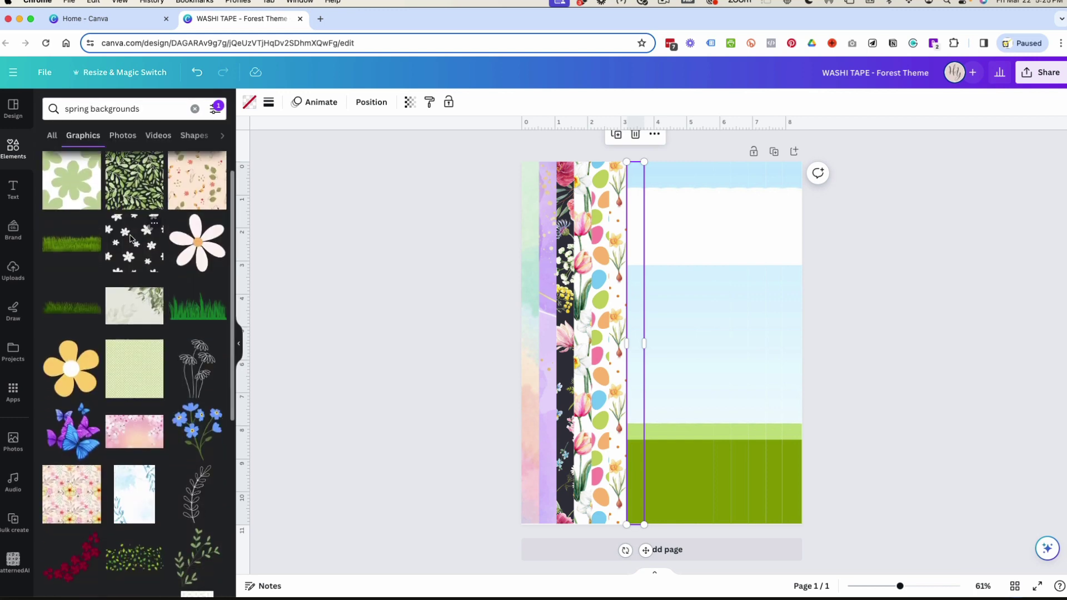
scroll(130, 239, "down", 4)
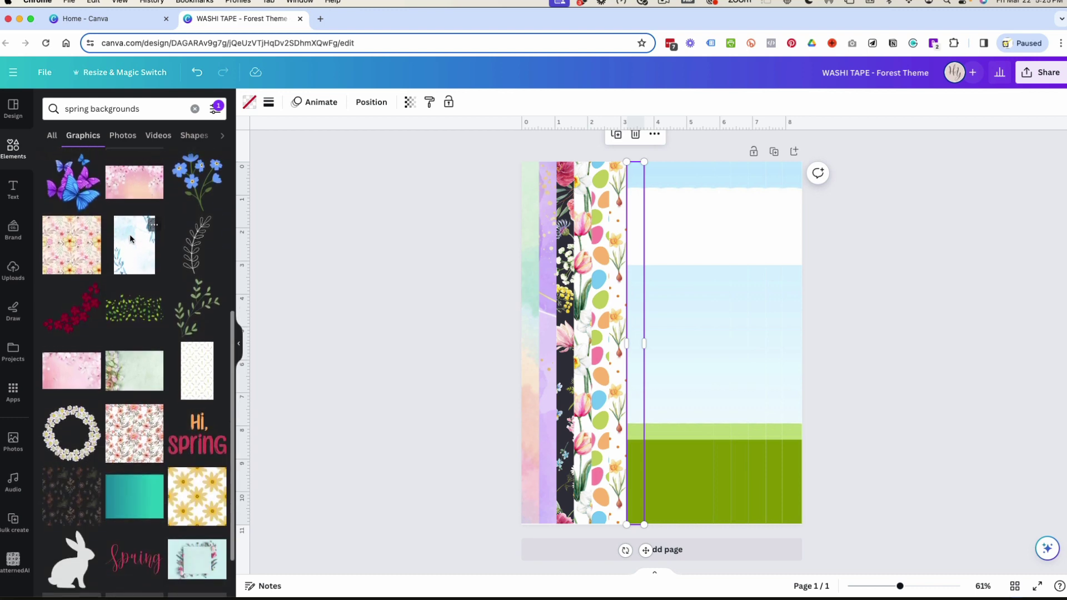
scroll(131, 239, "down", 3)
scroll(130, 238, "down", 1)
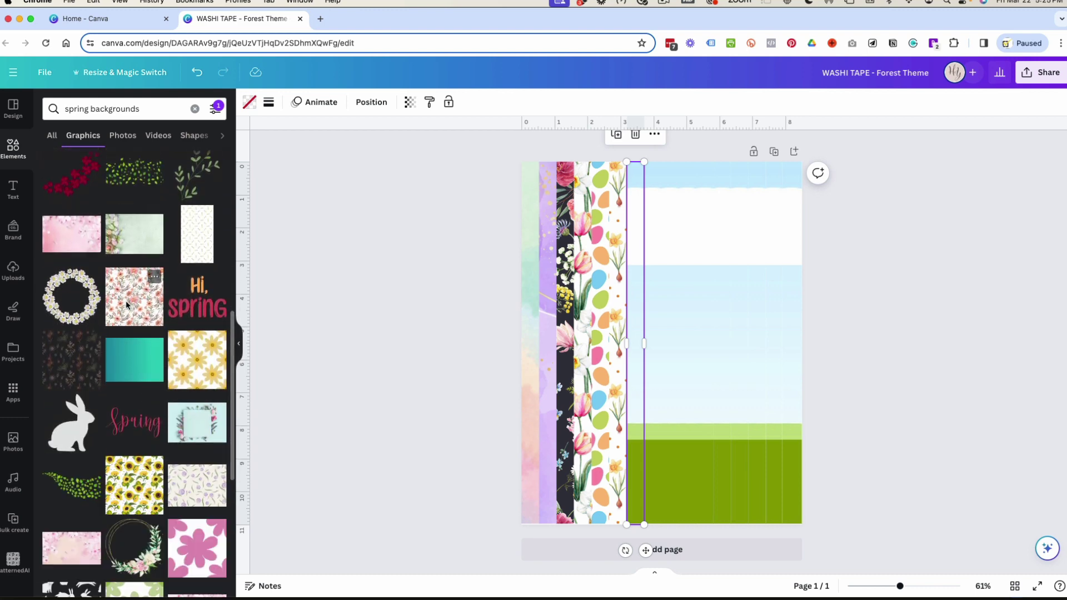
left_click_drag(132, 301, 635, 411)
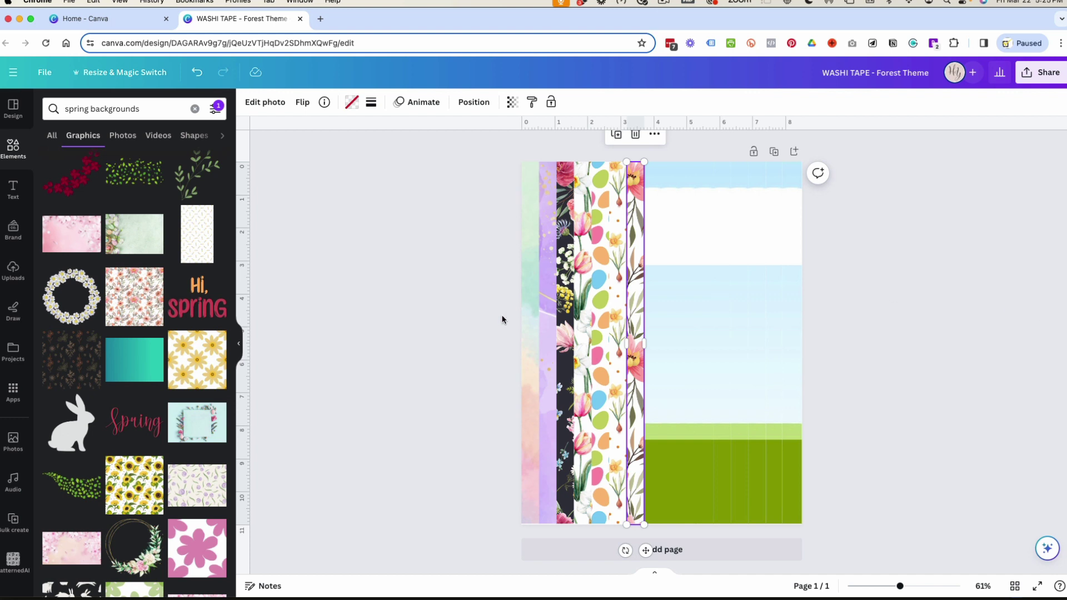
- Look through more spring graphics and change the search to "flowers backgrounds"
scroll(136, 318, "down", 10)
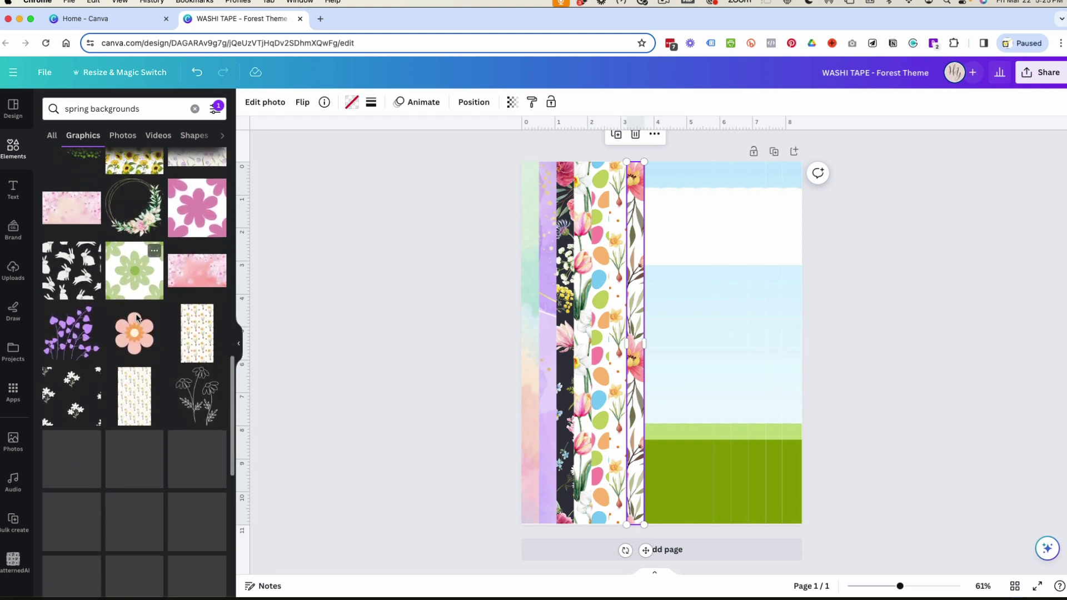
scroll(136, 318, "down", 6)
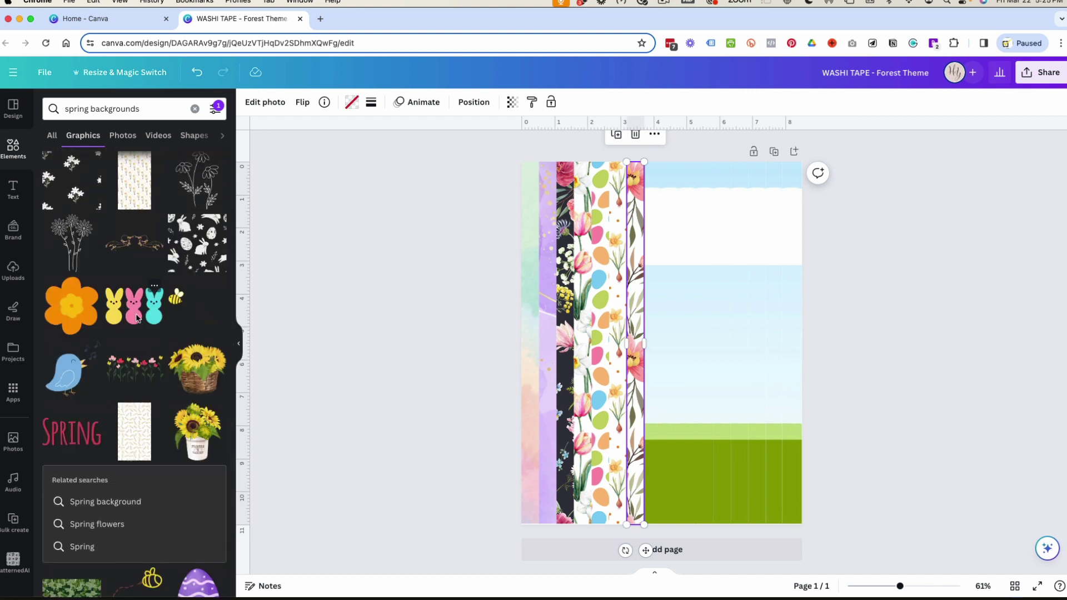
scroll(138, 318, "down", 9)
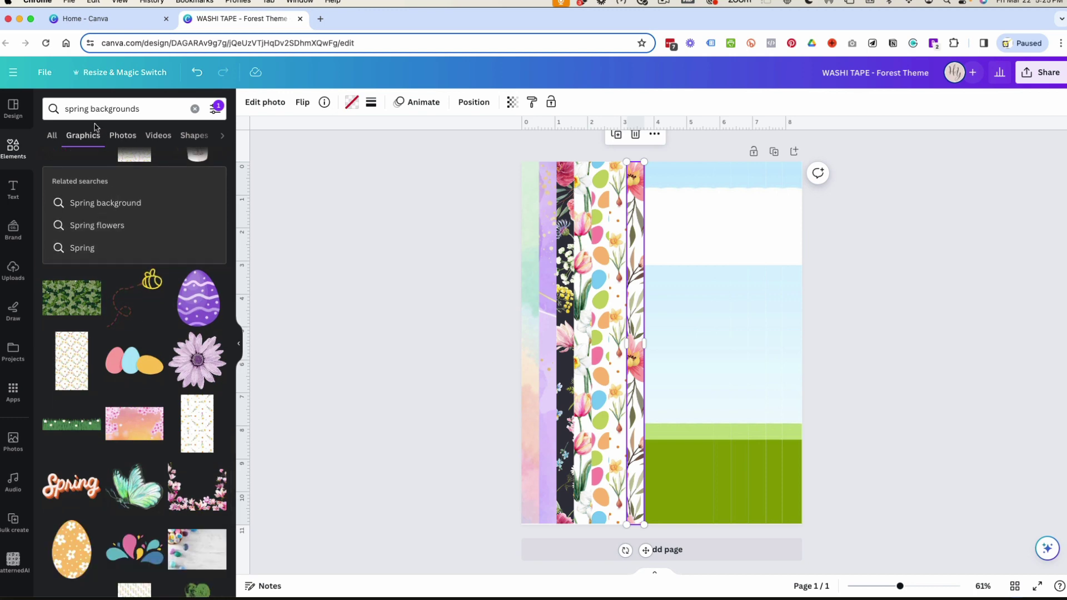
double_click(77, 110)
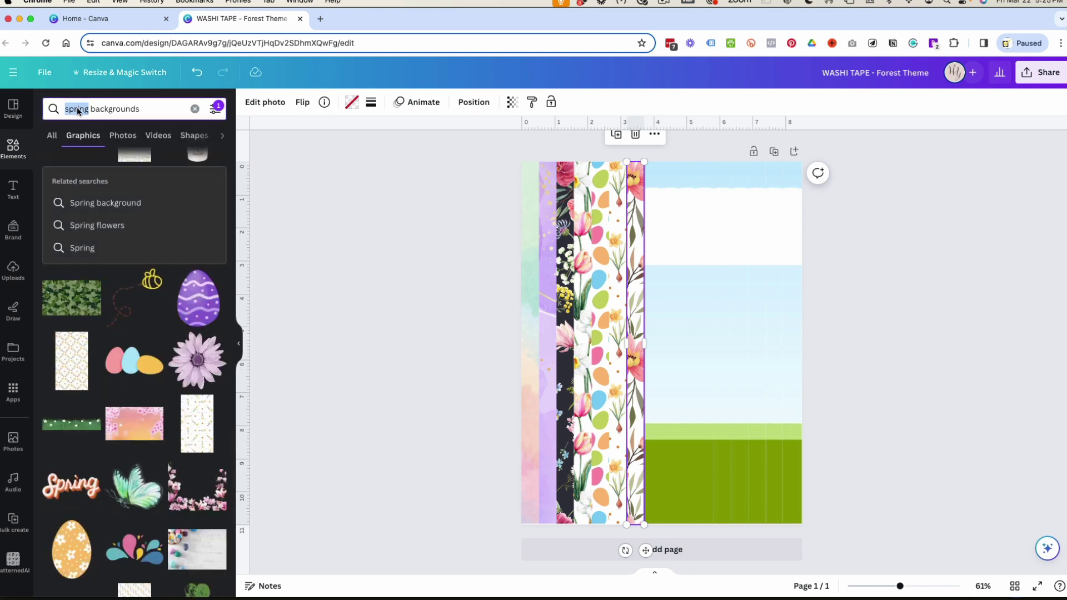
type("flowers")
key("Return")
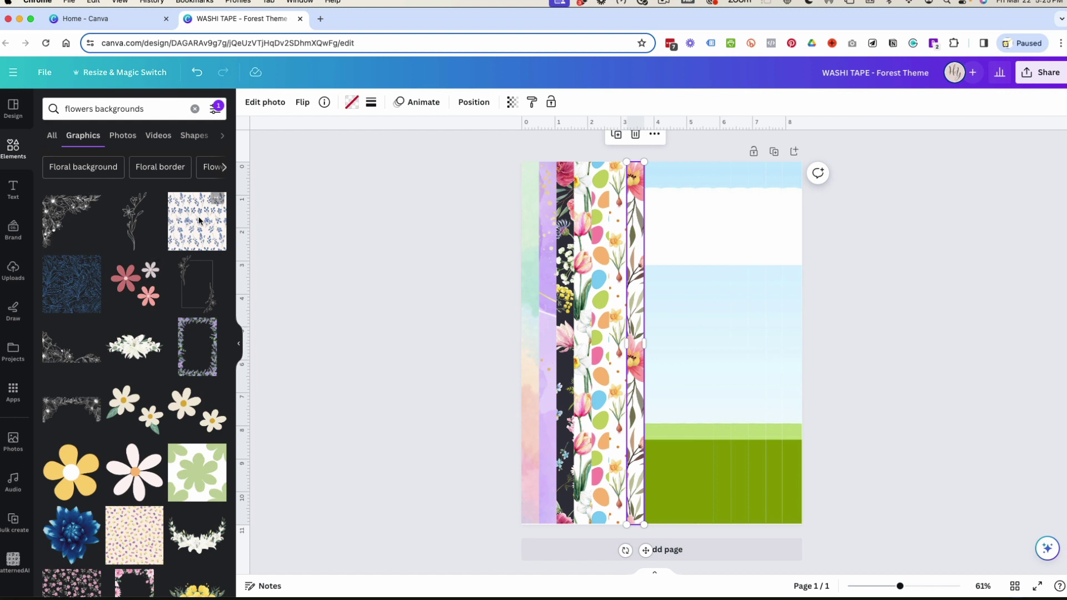
- Fill the eighth strip with the light pattern of blue flower sprigs and shift the image sideways to frame the blue sprays
left_click_drag(199, 220, 656, 311)
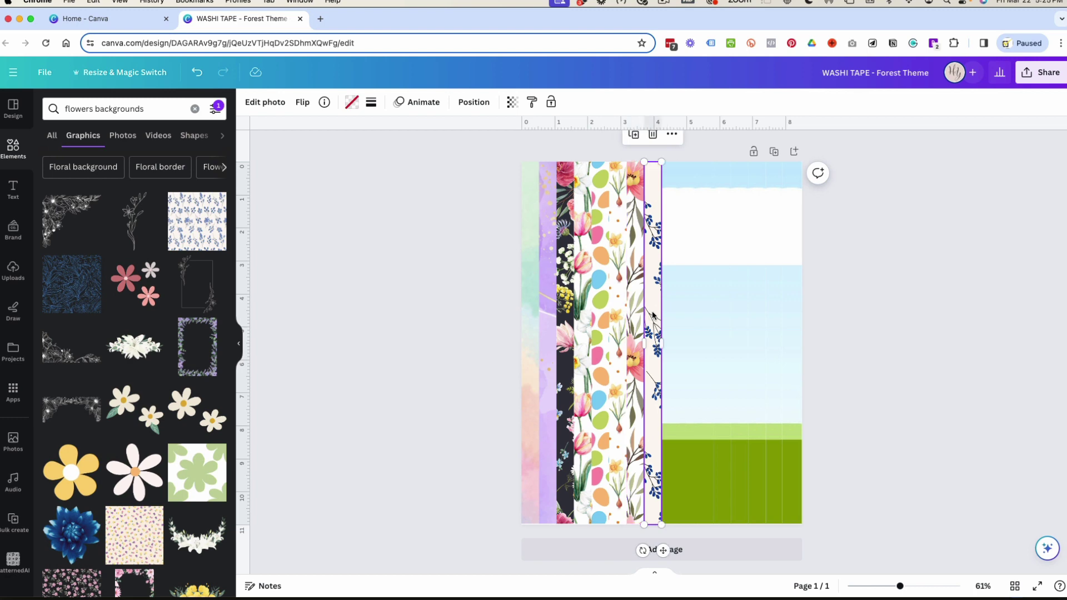
double_click(653, 313)
left_click_drag(655, 287, 625, 284)
left_click(940, 289)
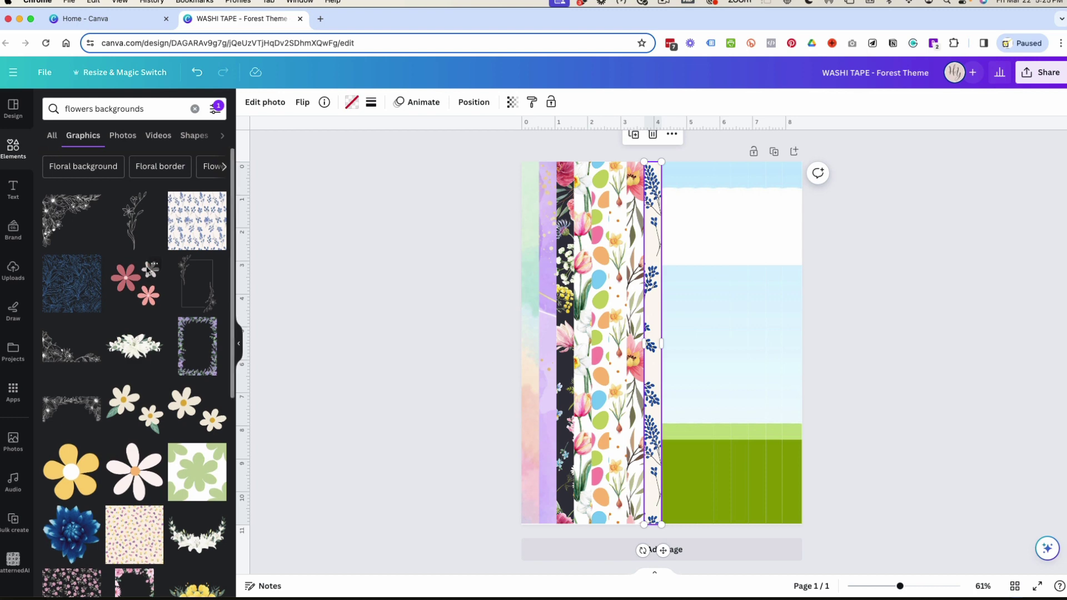
- Change the graphics search from flowers to "purple backgrounds"
scroll(224, 241, "down", 3)
scroll(224, 241, "down", 3)
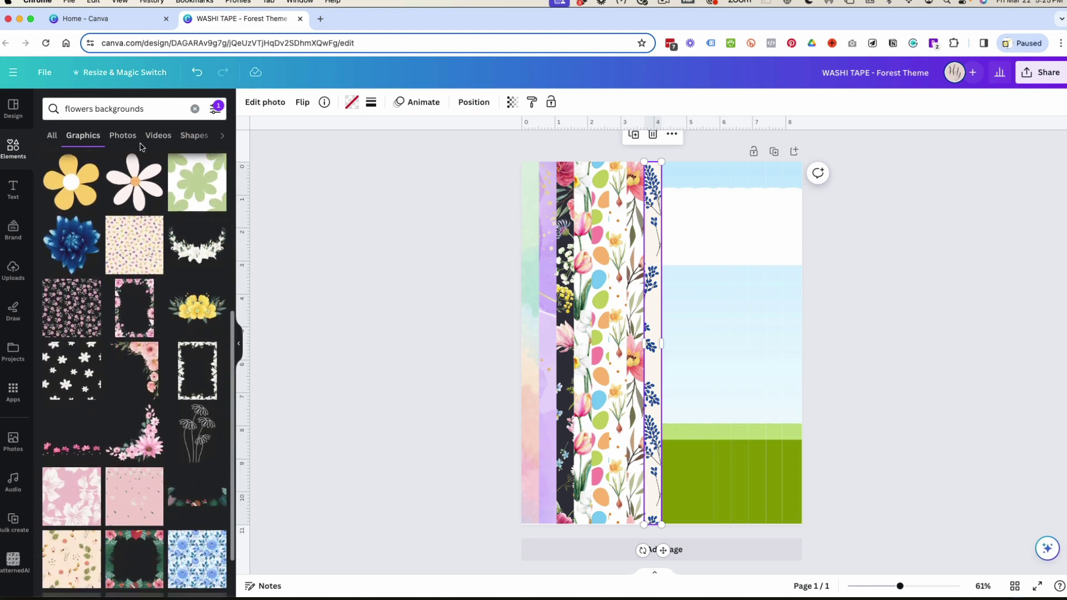
double_click(83, 110)
type("purple")
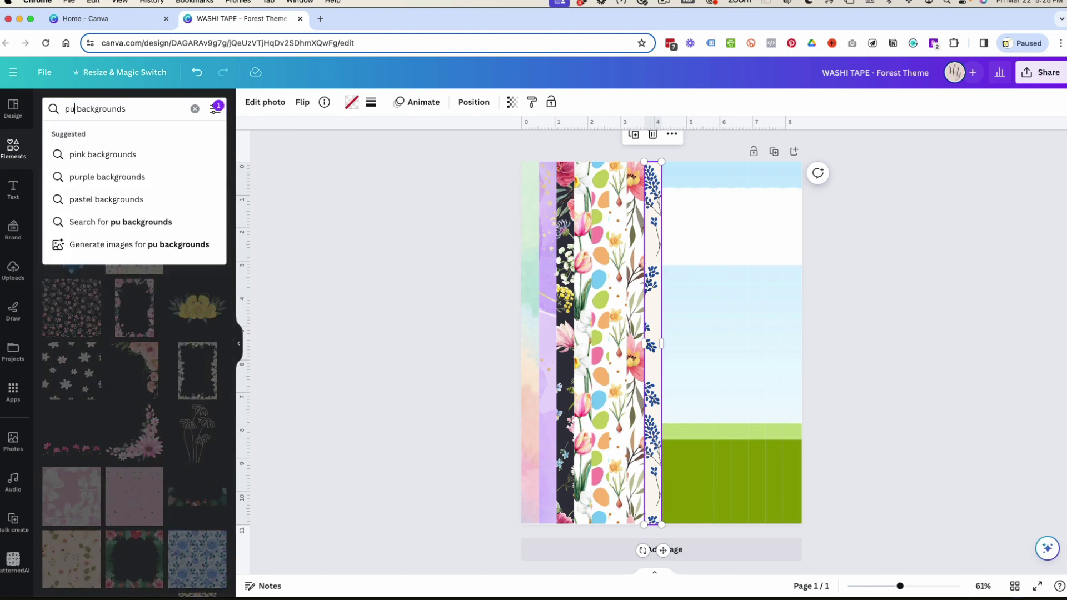
key("Return")
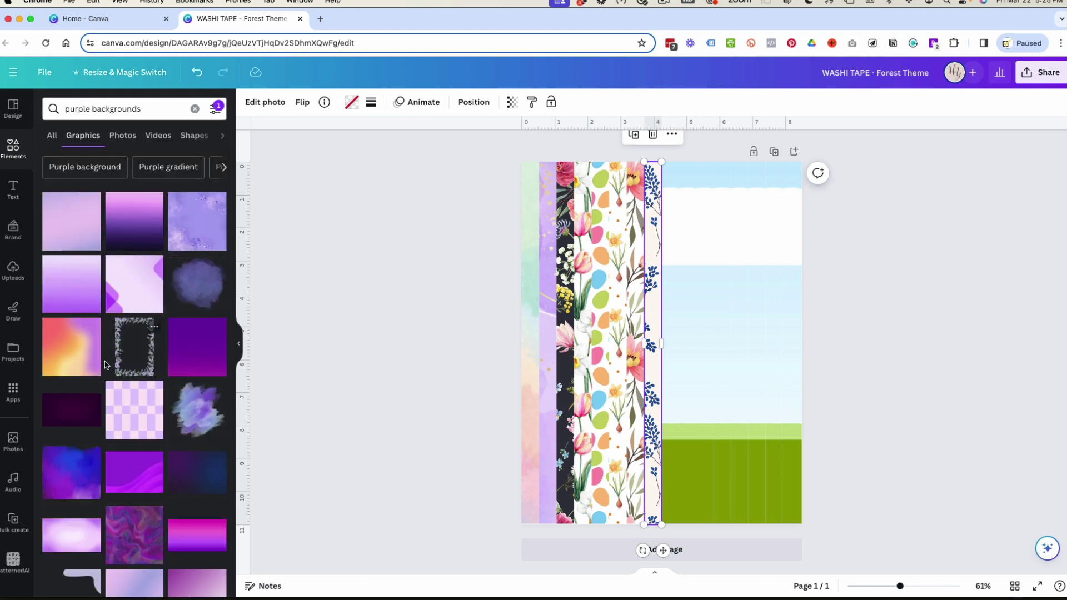
- Fill the ninth strip with the purple gingham pattern and shift the image slightly sideways within its frame
scroll(107, 365, "down", 8)
scroll(107, 365, "down", 1)
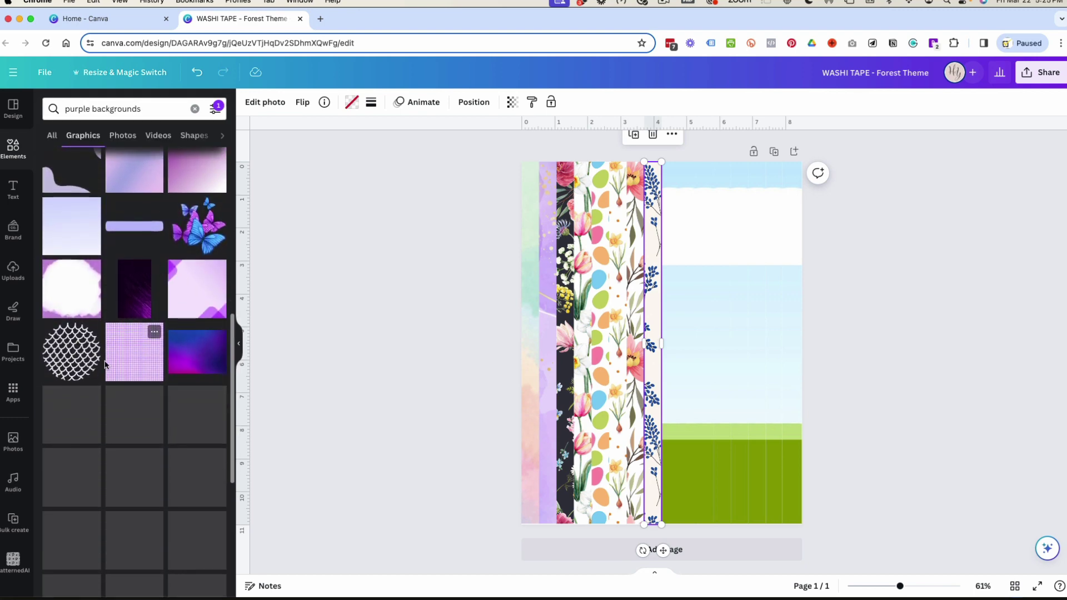
left_click_drag(124, 362, 542, 417)
left_click_drag(691, 461, 670, 453)
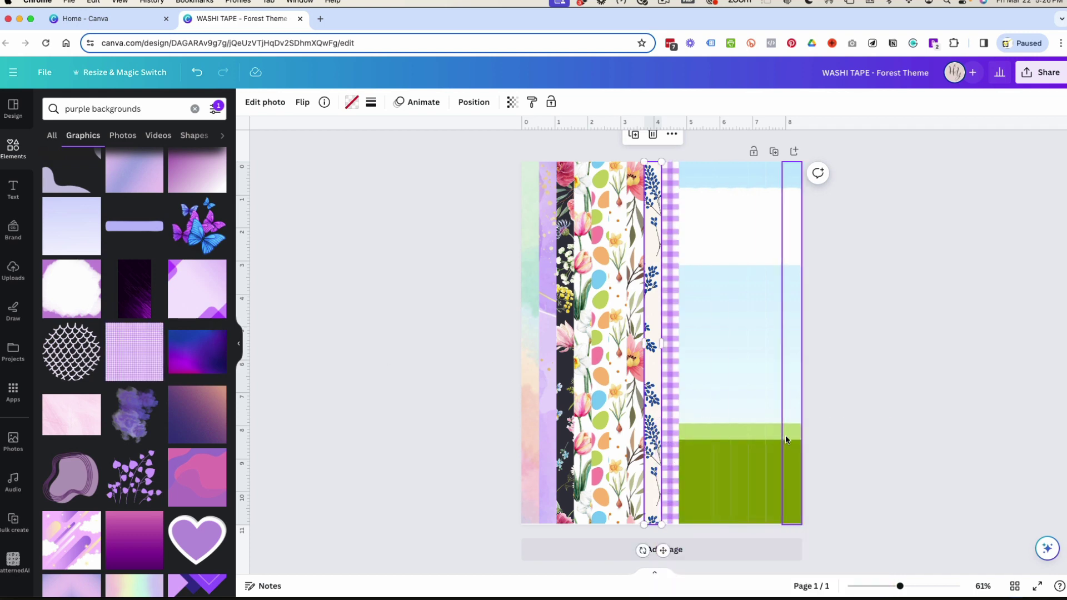
double_click(668, 402)
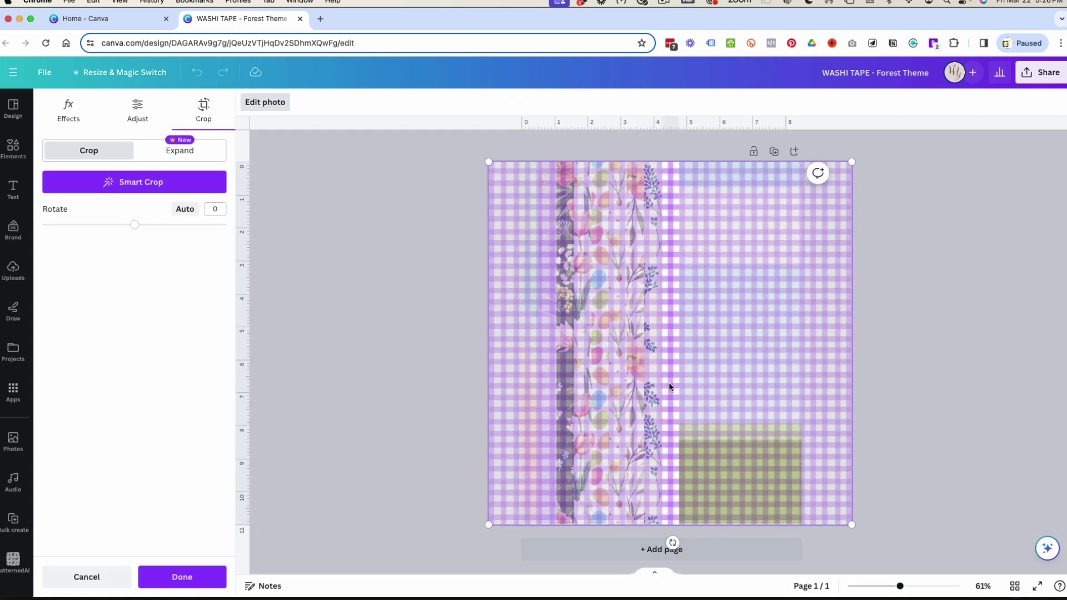
left_click_drag(669, 386, 658, 386)
left_click(877, 416)
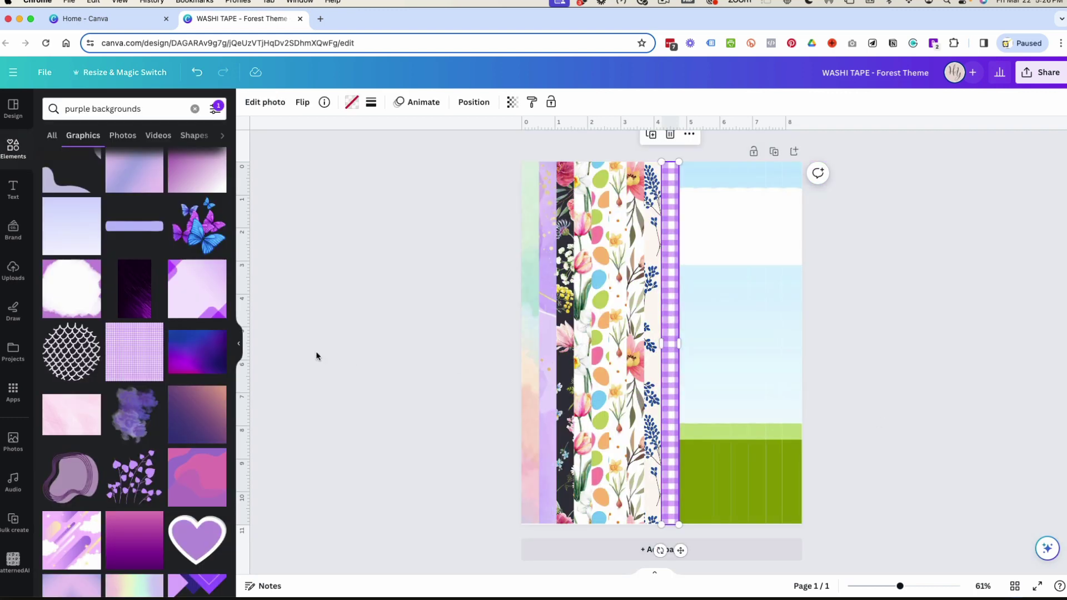
- Change the graphics search from purple to "yellow backgrounds"
scroll(153, 411, "down", 5)
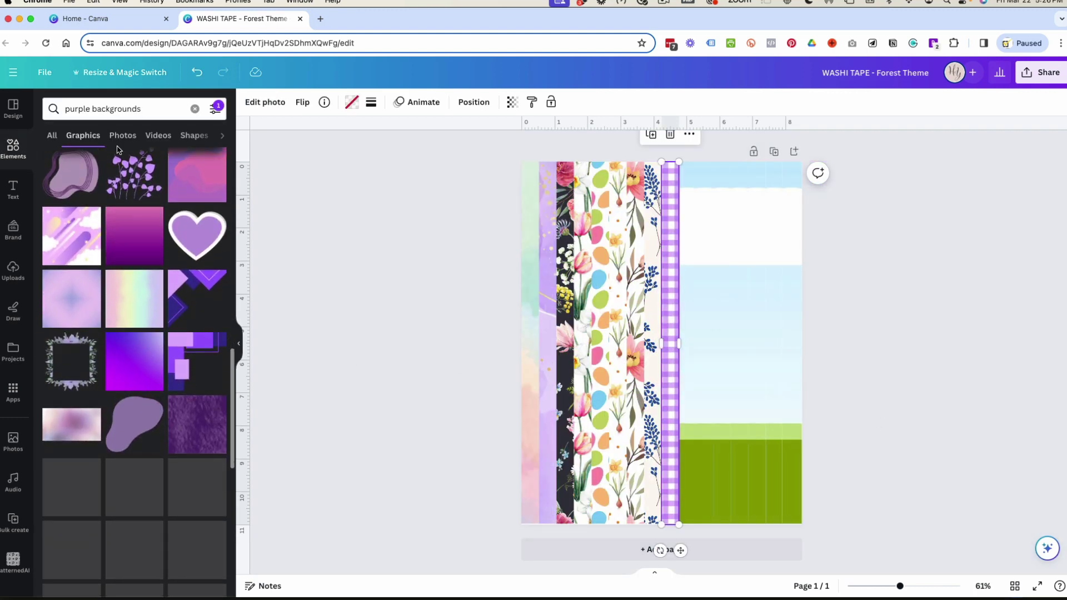
double_click(74, 110)
type("yellow")
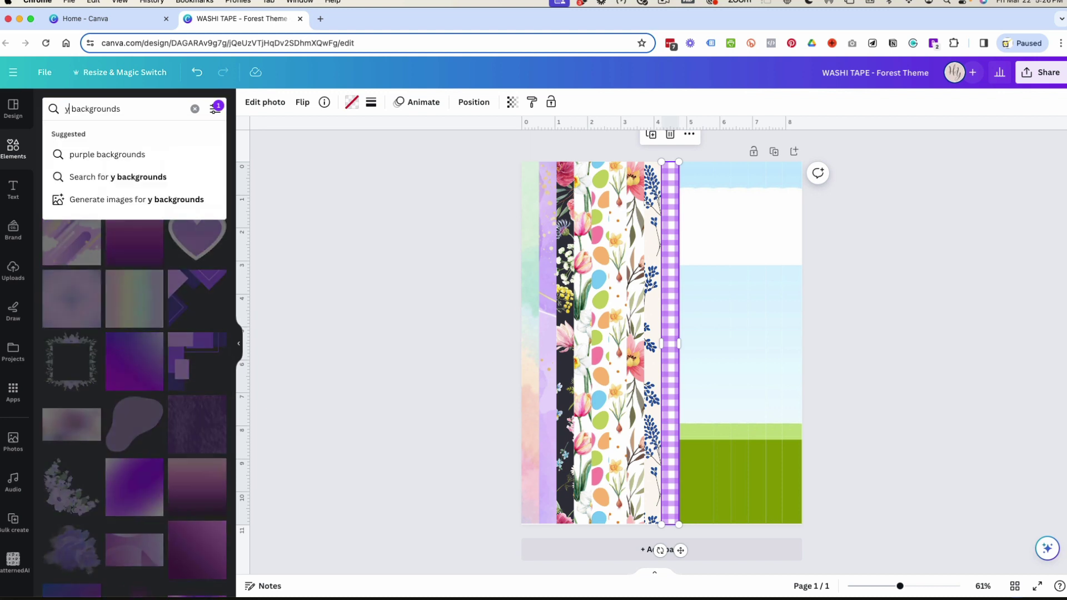
key("Return")
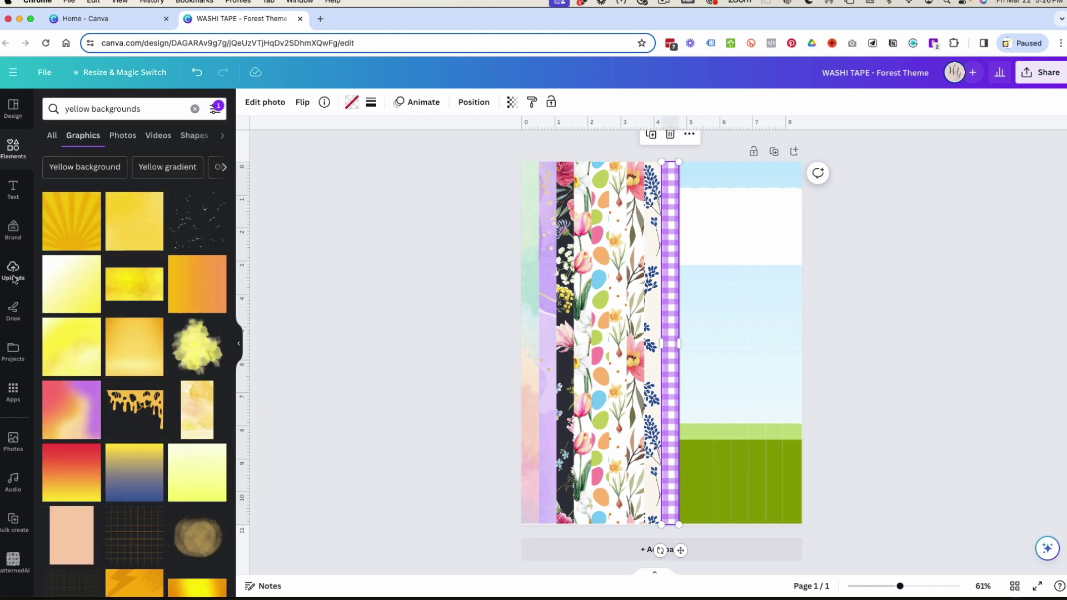
- Fill the tenth strip with the yellow marbled watercolor texture and shift the image sideways to show a more textured area
scroll(157, 287, "down", 2)
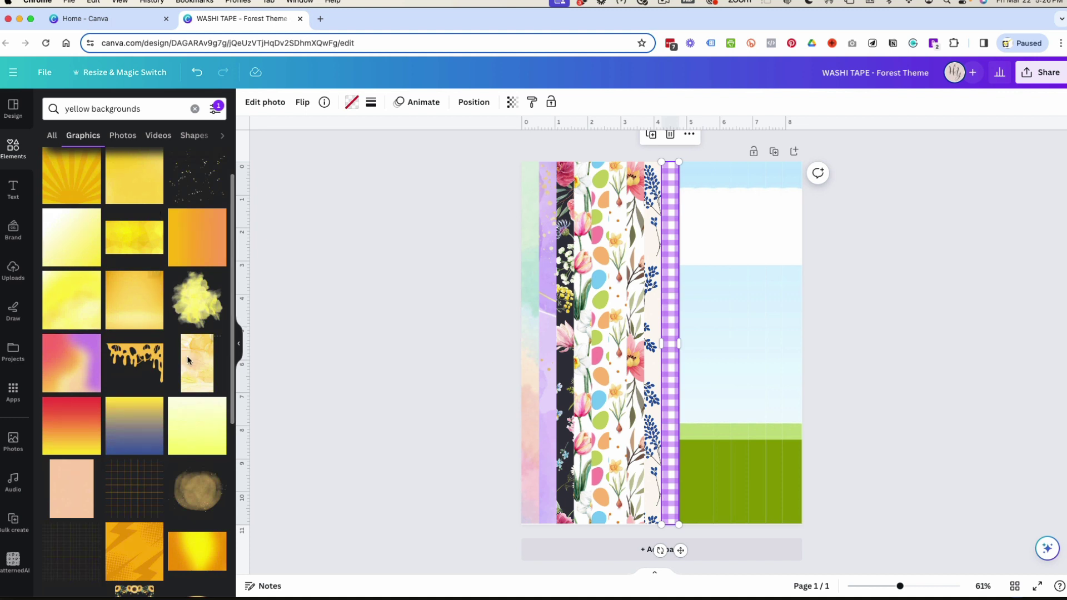
left_click_drag(190, 364, 685, 440)
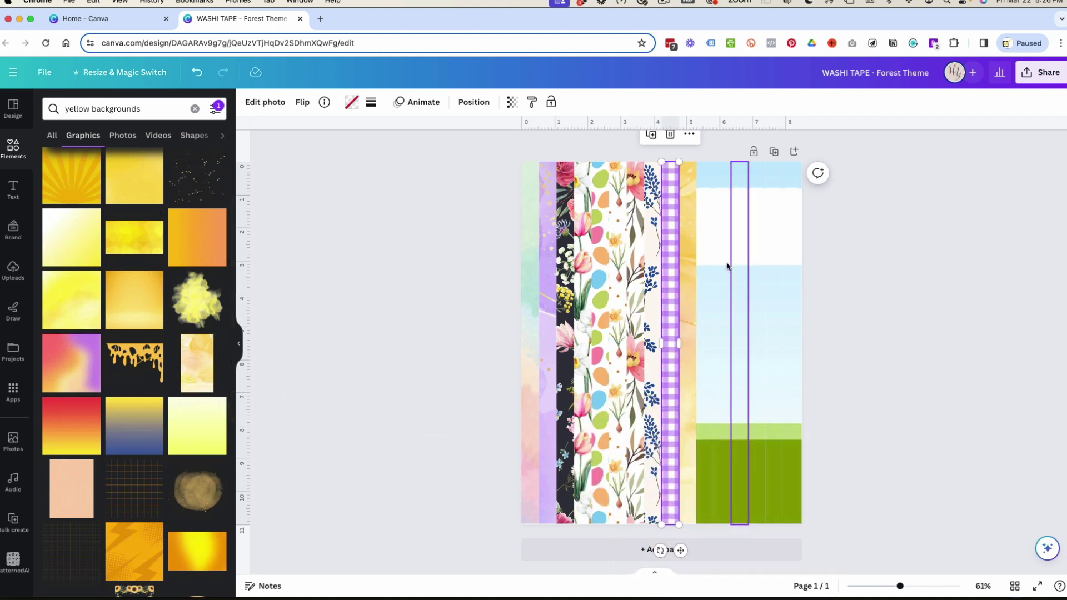
double_click(684, 265)
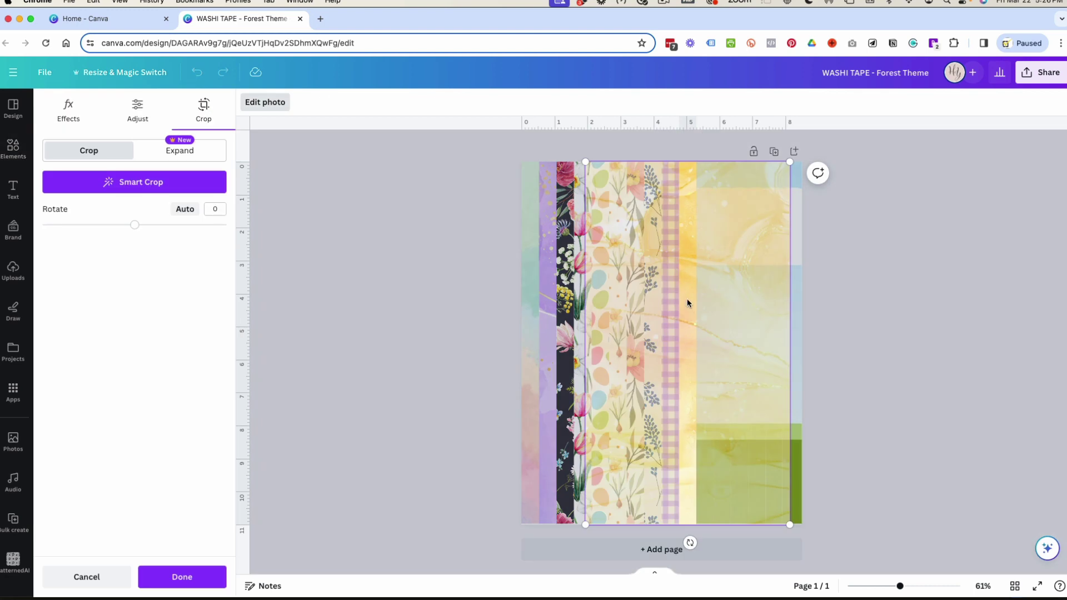
left_click_drag(687, 298, 612, 287)
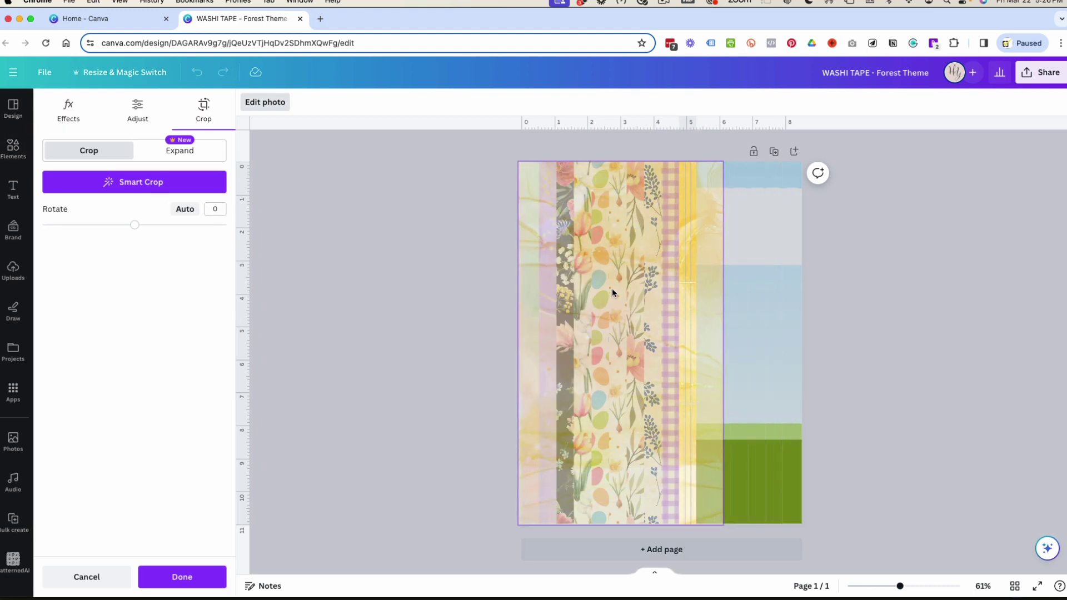
left_click(946, 350)
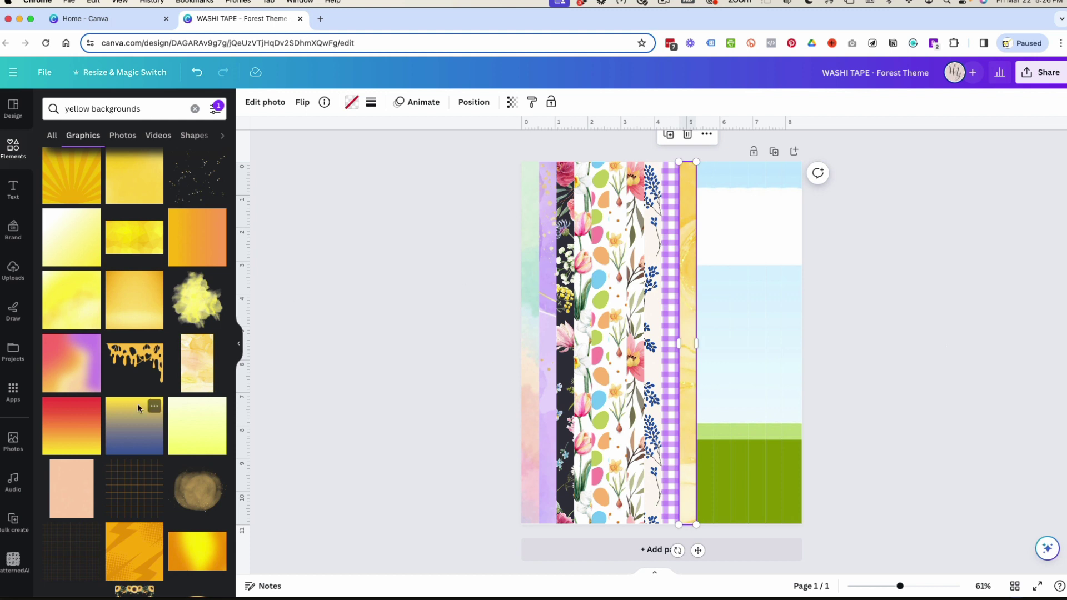
- Change the graphics search from yellow to "pink backgrounds"
scroll(138, 403, "down", 10)
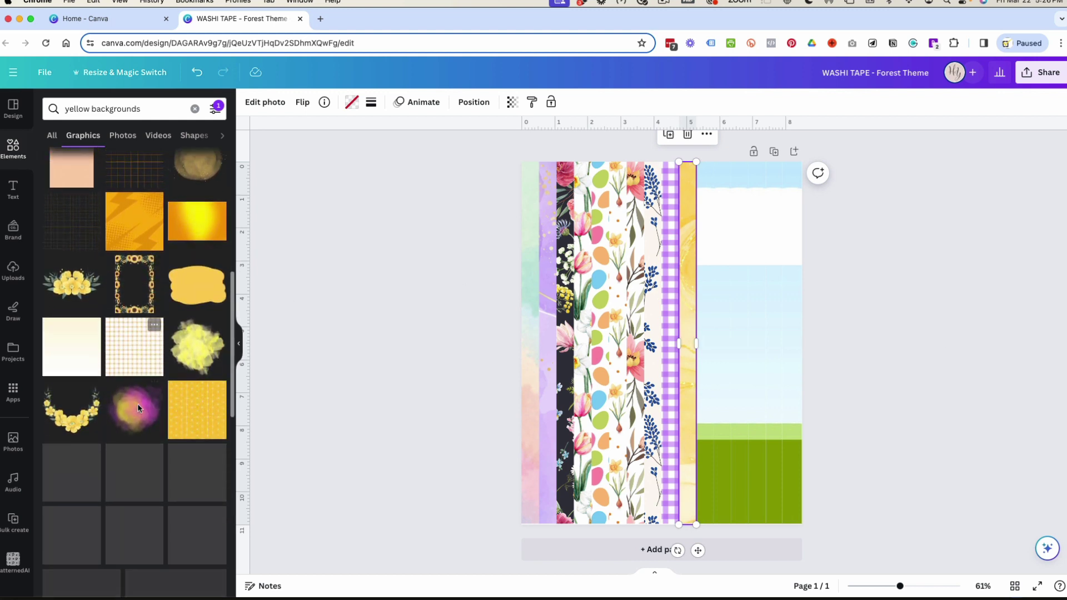
scroll(208, 281, "down", 3)
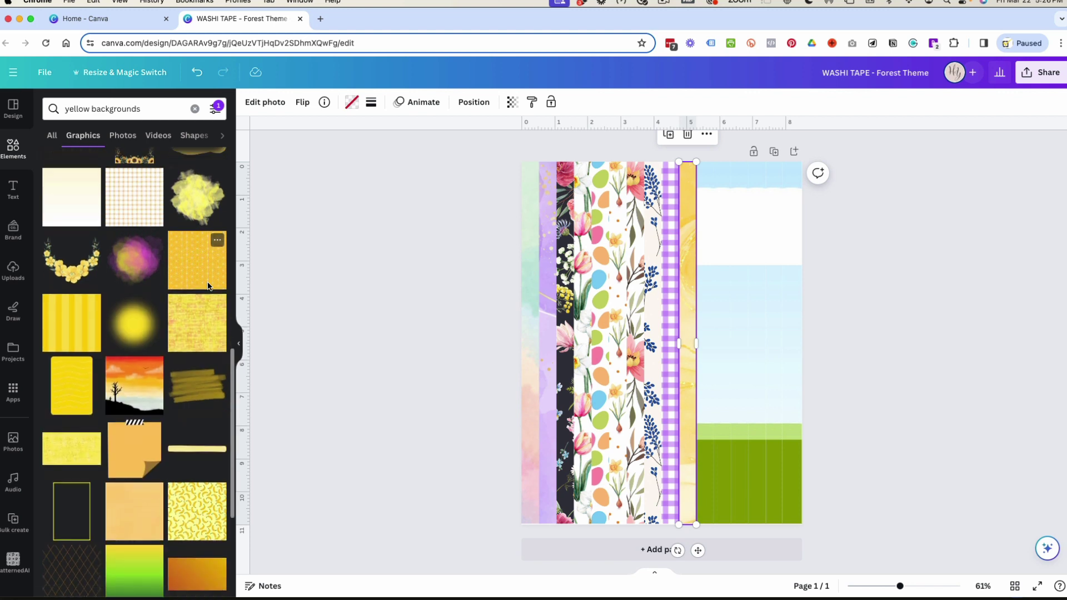
scroll(208, 285, "down", 7)
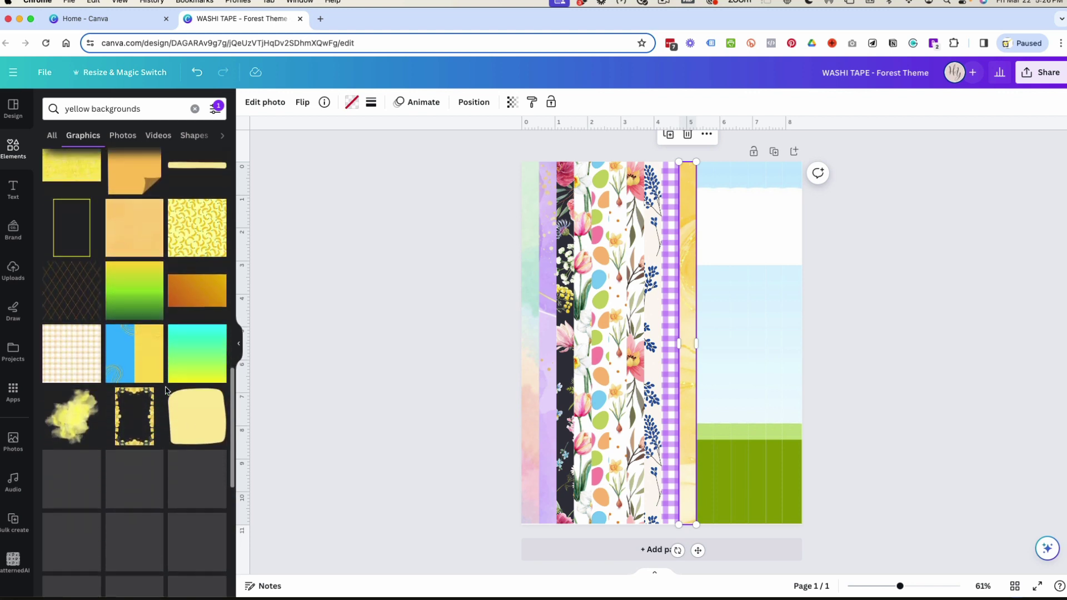
scroll(165, 391, "down", 1)
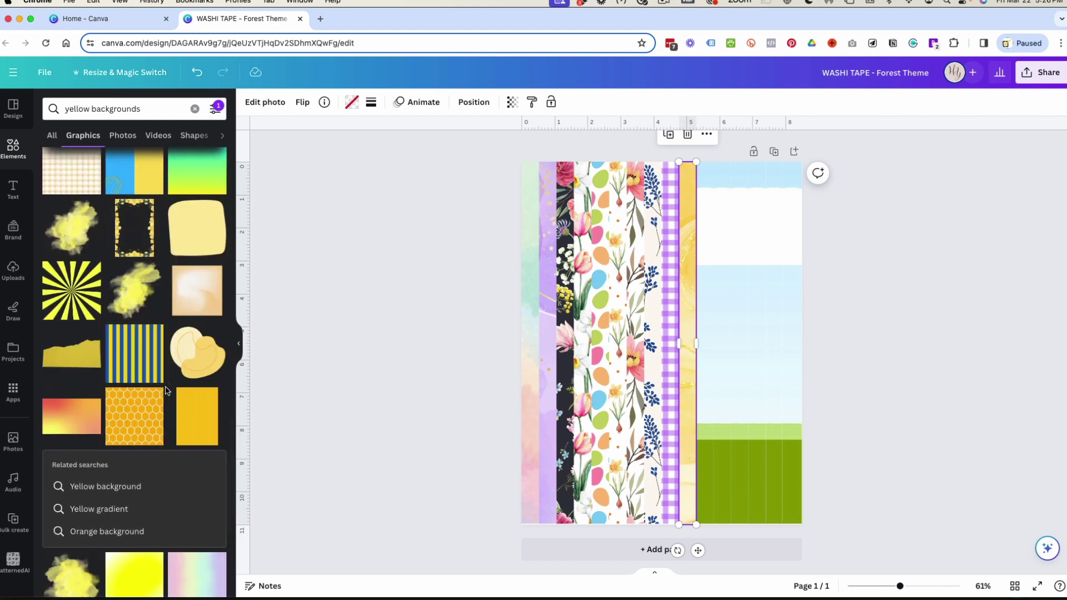
scroll(147, 425, "down", 6)
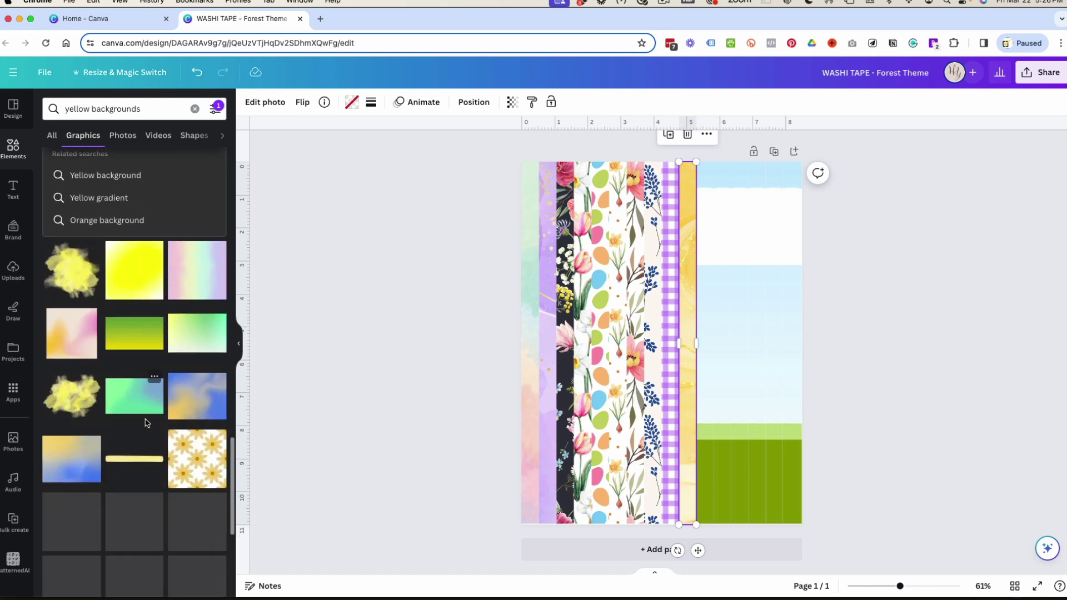
double_click(78, 109)
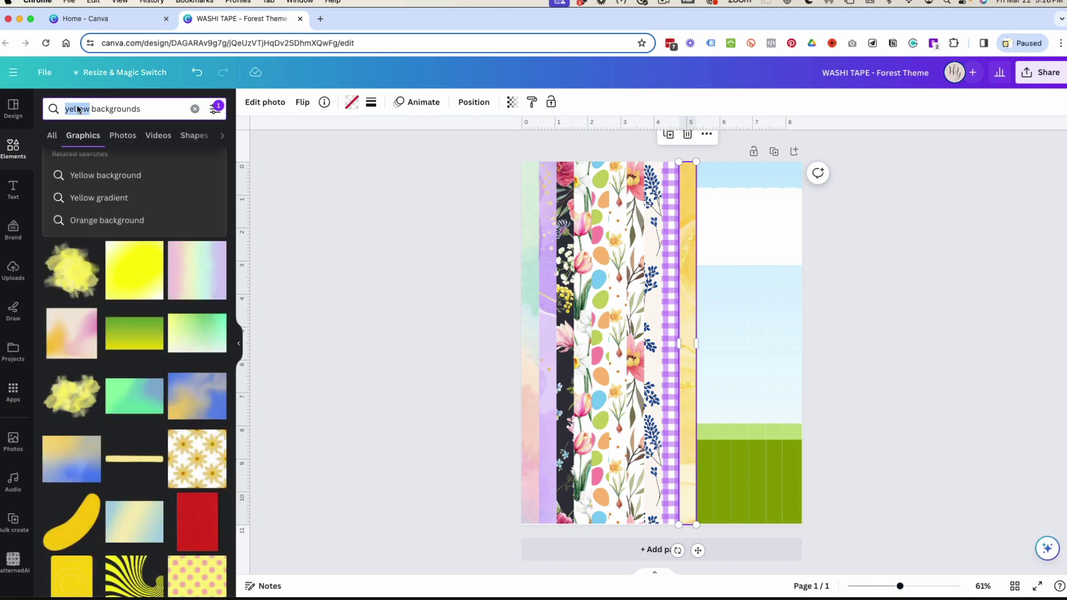
type("pink")
key("Return")
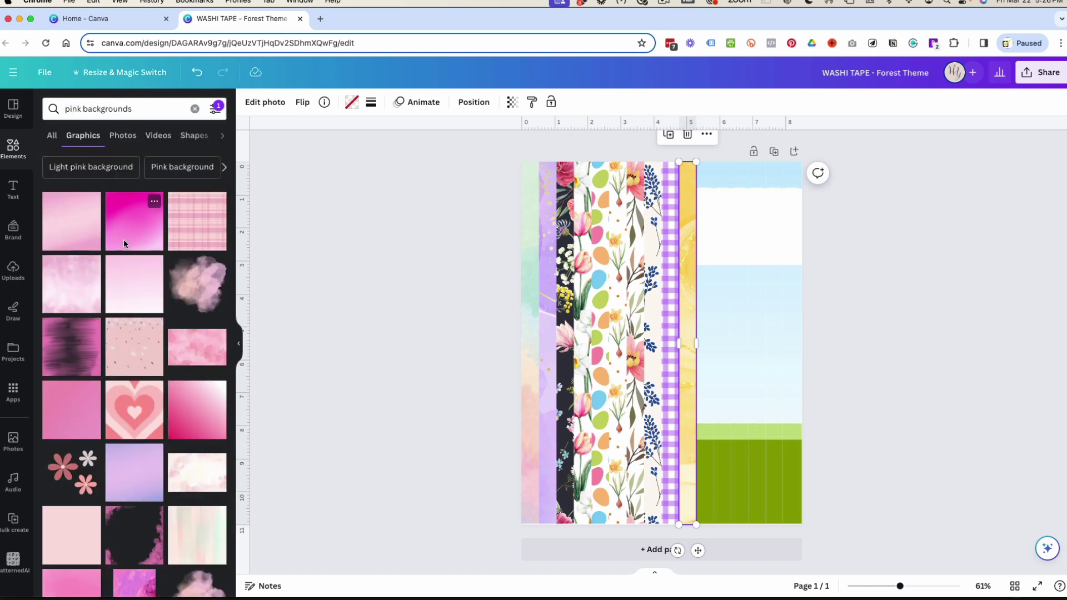
- Fill the eleventh strip, beside the yellow marbled one, with the small-patterned pink geometric graphic
scroll(102, 390, "down", 6)
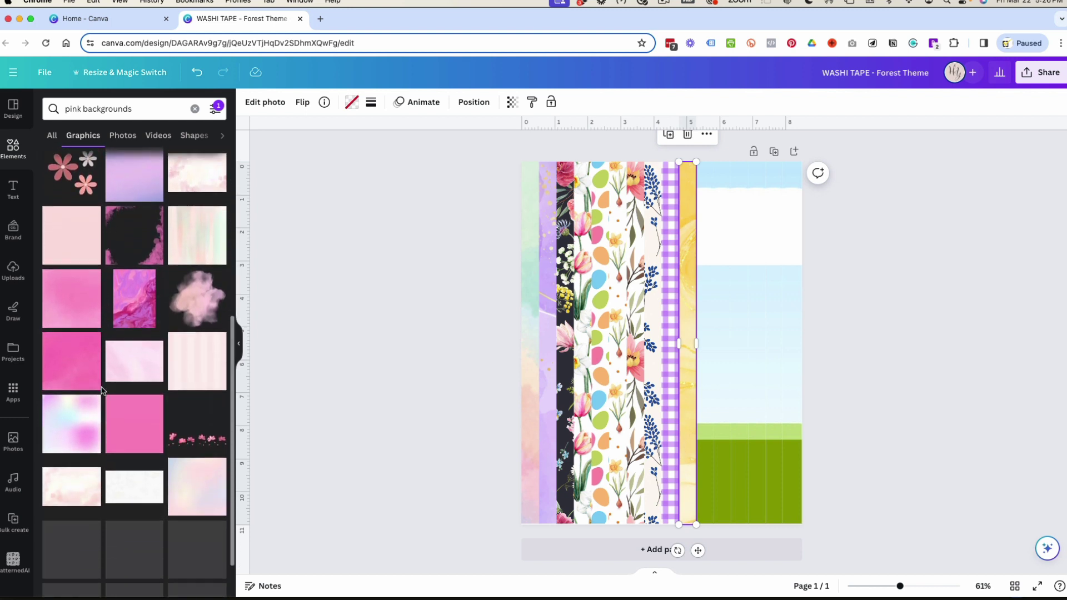
scroll(102, 390, "down", 5)
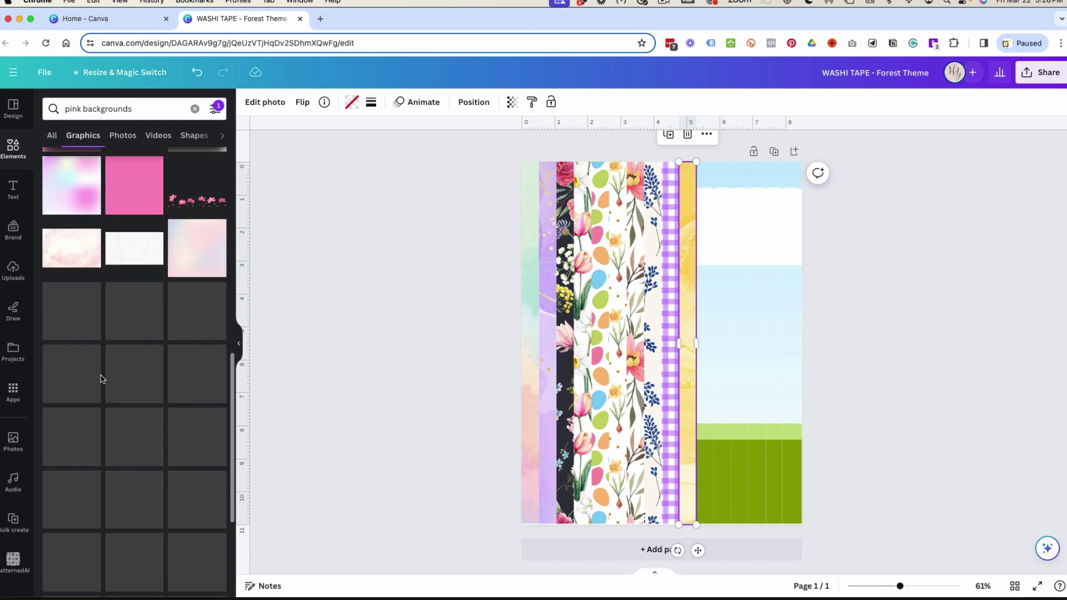
scroll(102, 378, "down", 2)
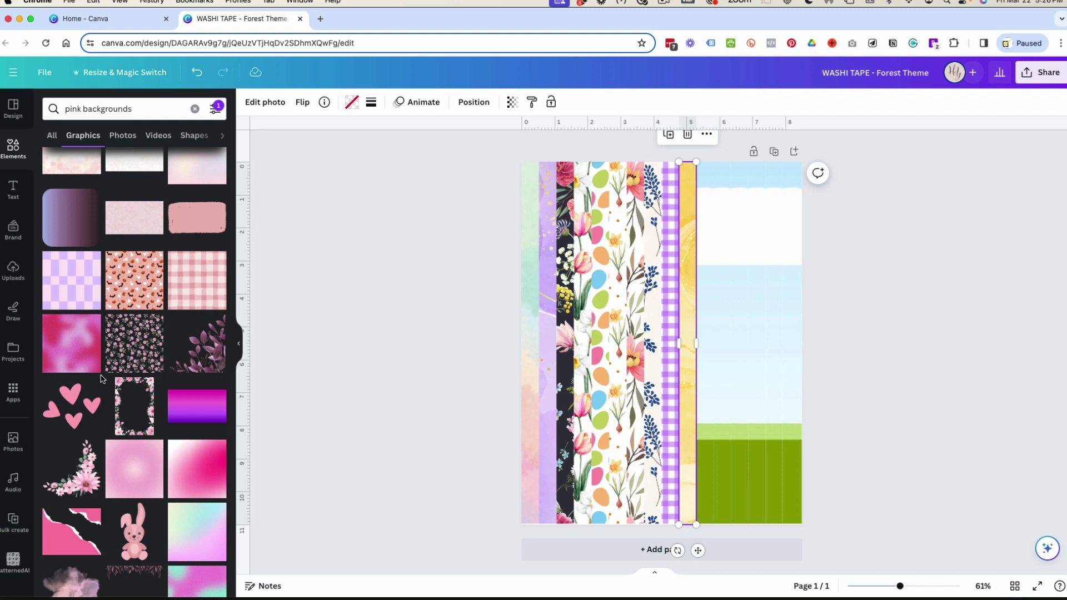
scroll(133, 341, "down", 7)
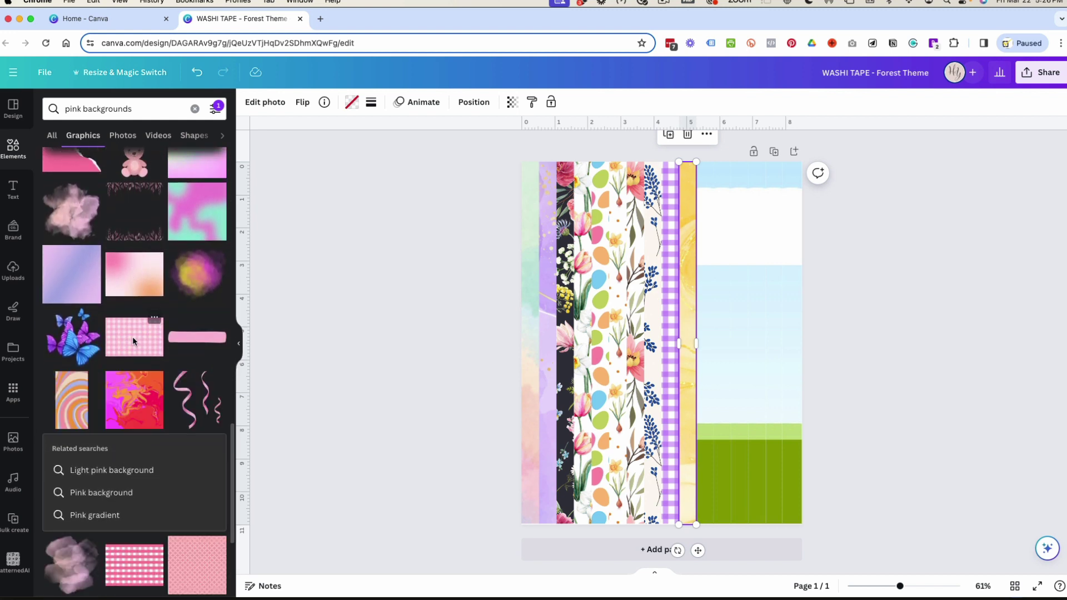
scroll(132, 335, "down", 4)
scroll(134, 340, "down", 1)
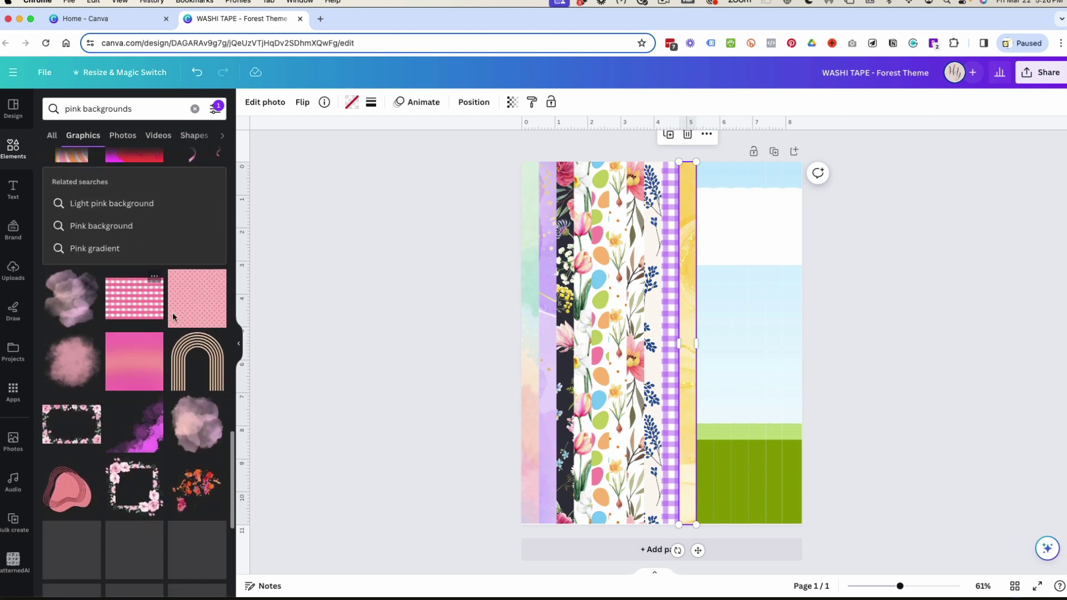
left_click_drag(202, 317, 709, 373)
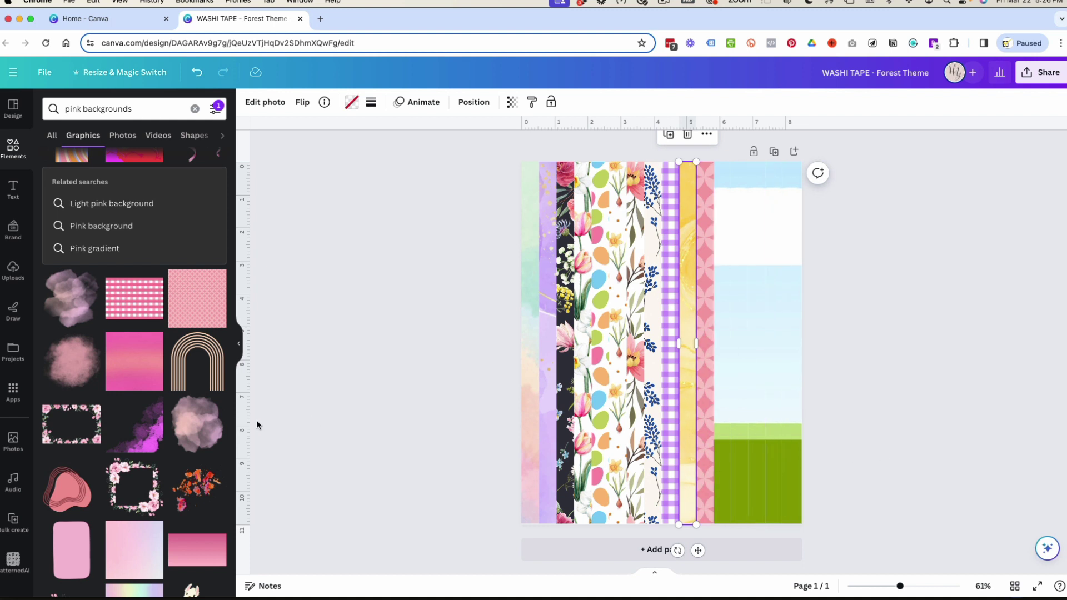
- Change the graphics search from pink to "green backgrounds"
scroll(161, 414, "down", 4)
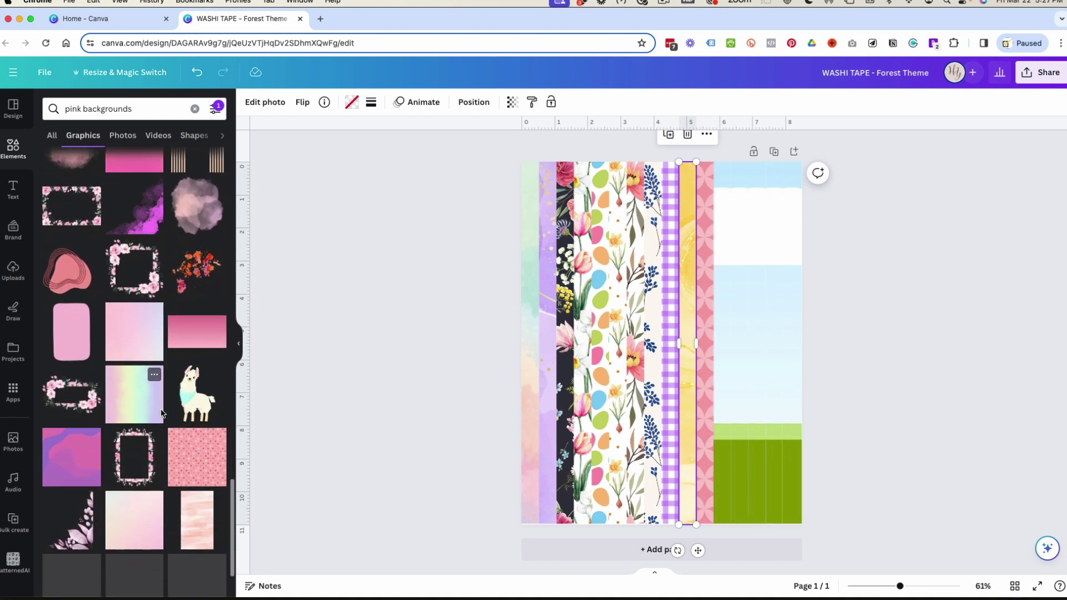
scroll(161, 414, "down", 7)
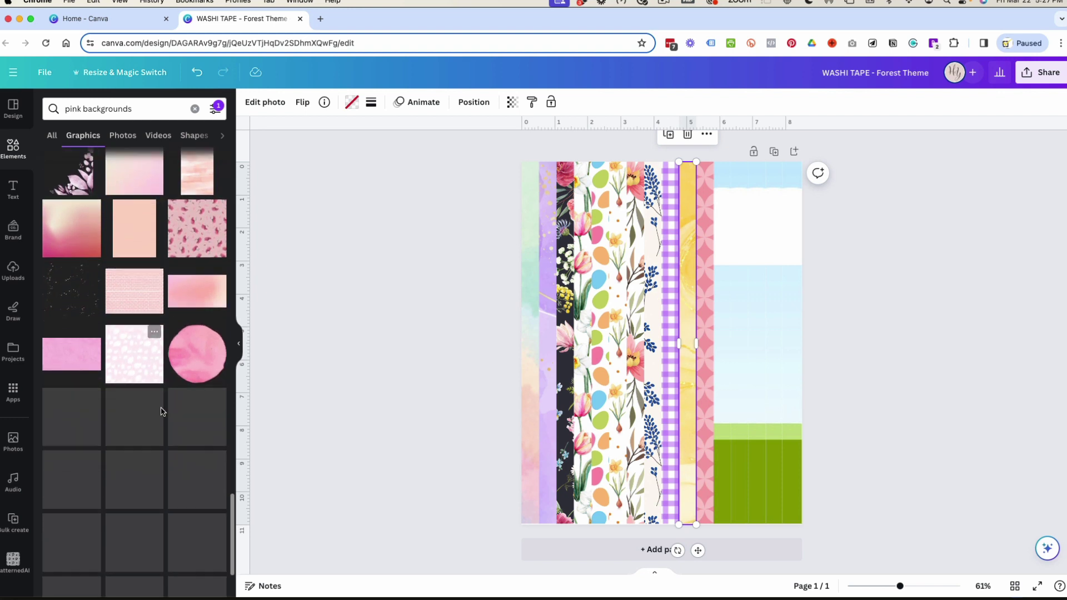
double_click(68, 108)
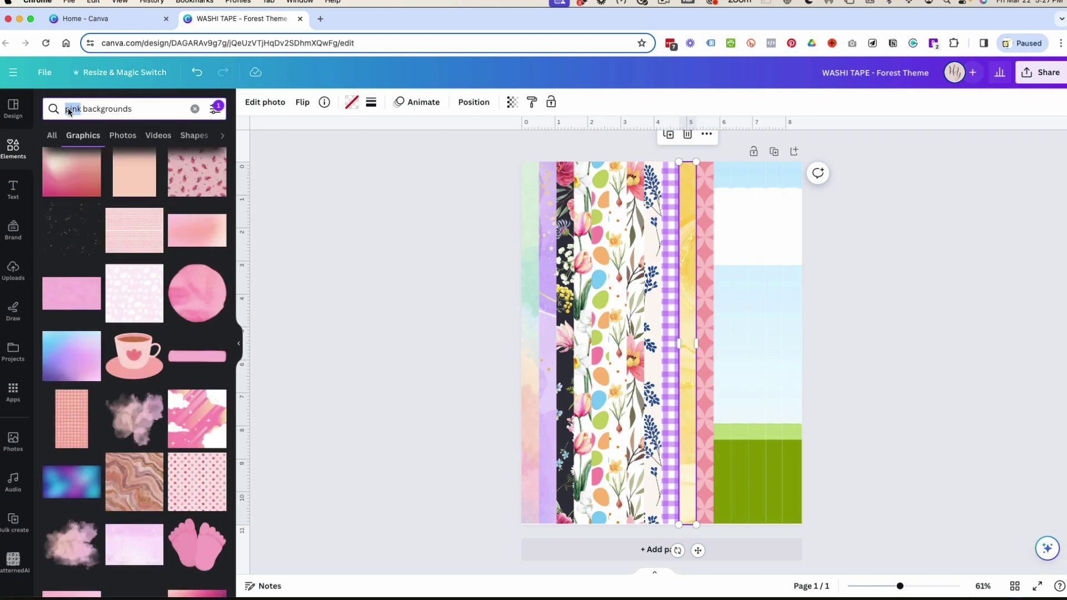
type("green")
key("Return")
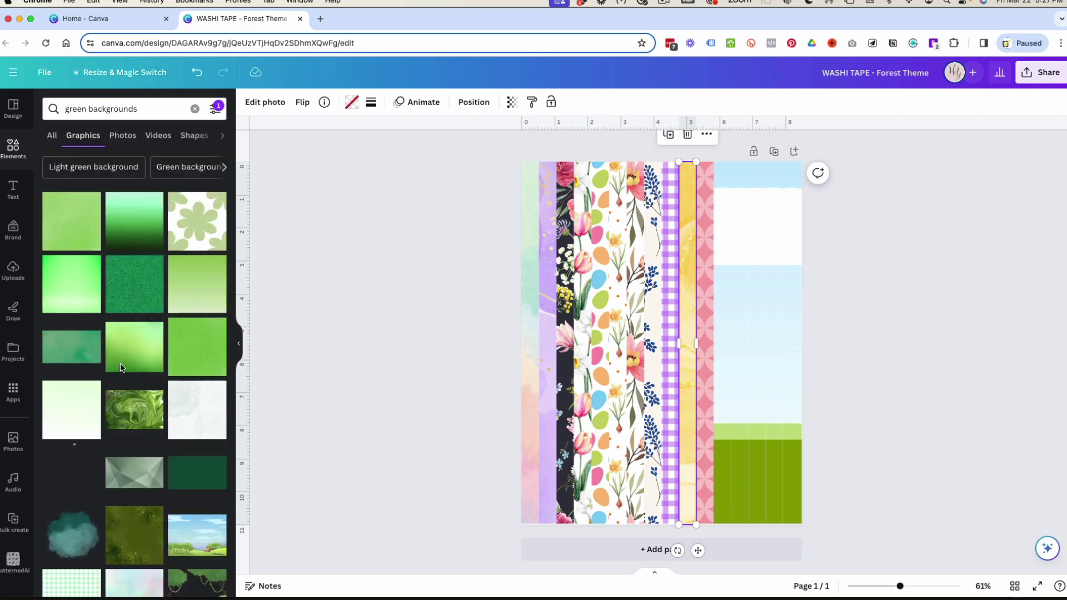
- Fill the twelfth strip, beside the pink geometric one, with the green floral pattern of pink and white flowers
scroll(121, 368, "down", 5)
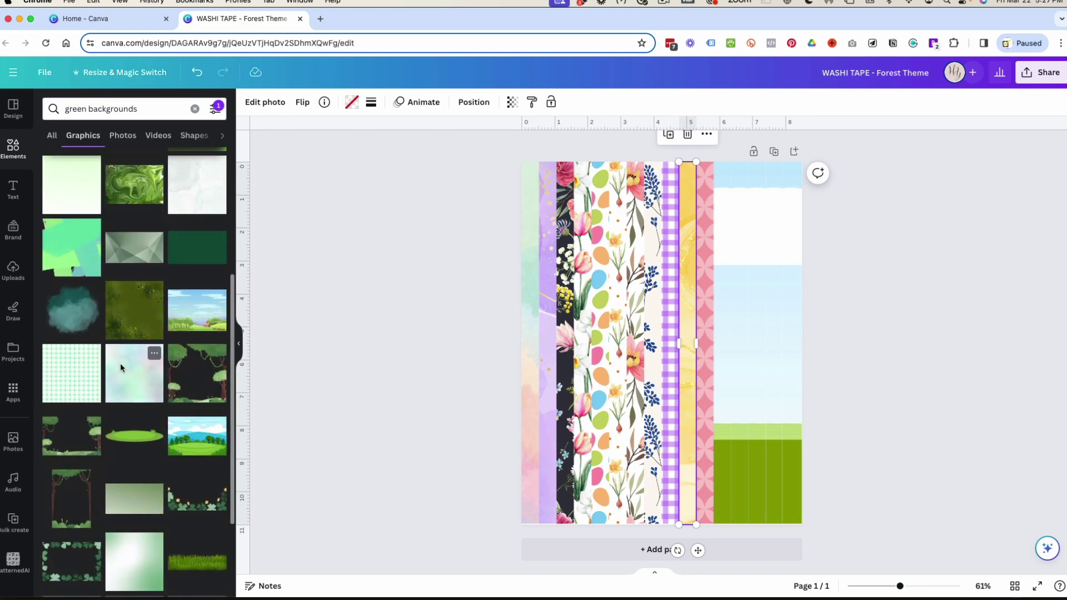
scroll(121, 367, "down", 9)
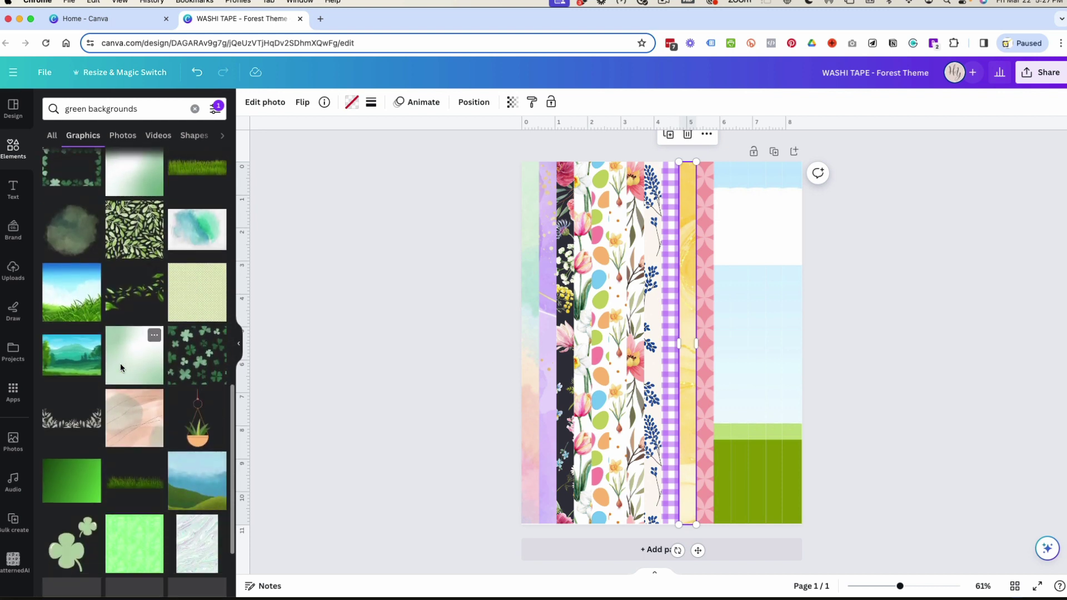
scroll(120, 362, "down", 4)
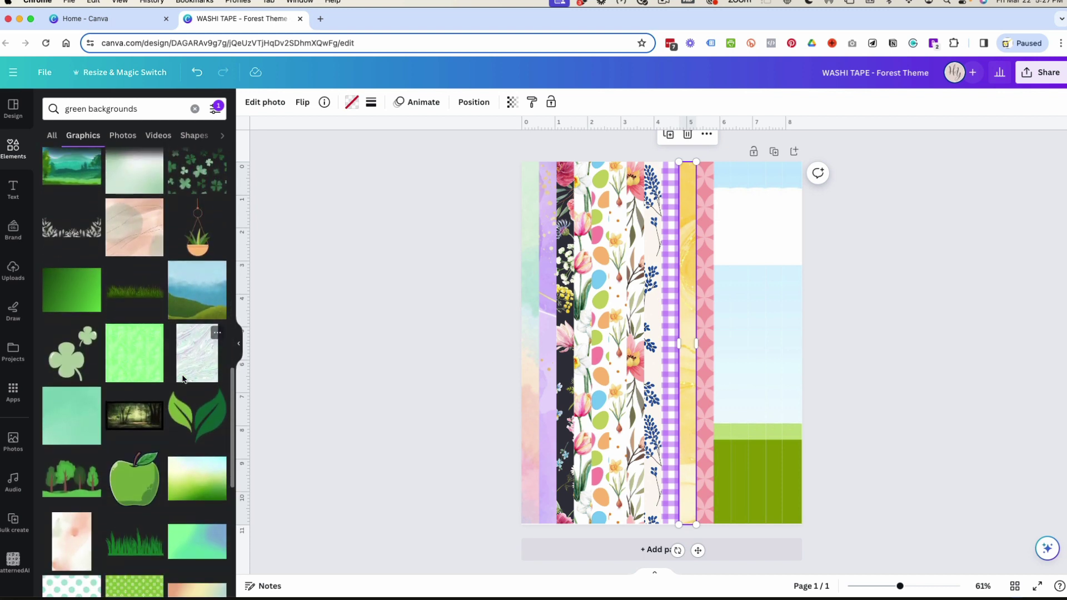
scroll(183, 380, "down", 7)
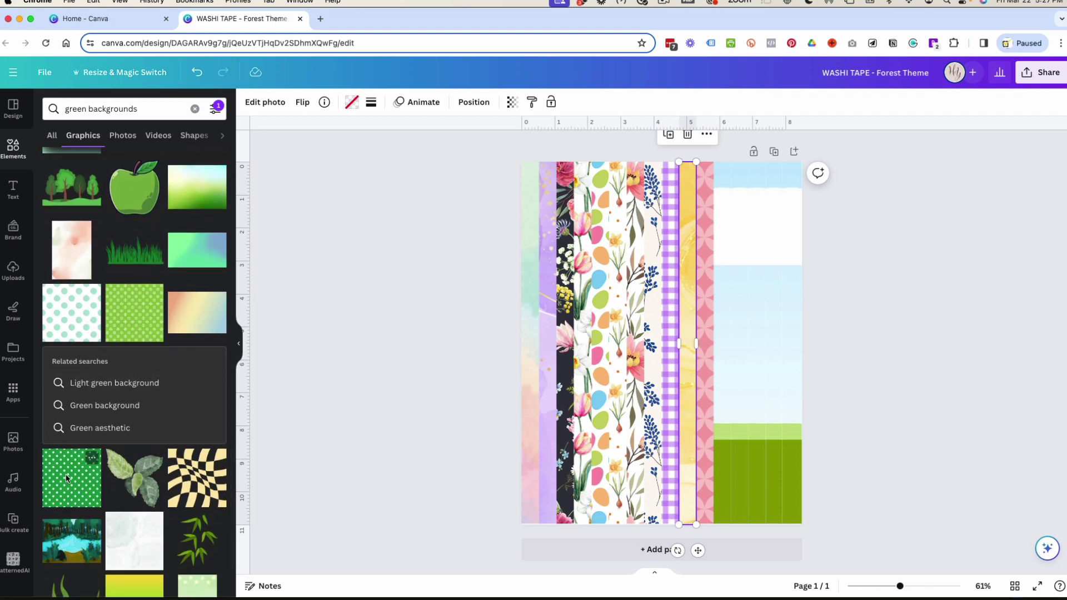
scroll(65, 475, "down", 8)
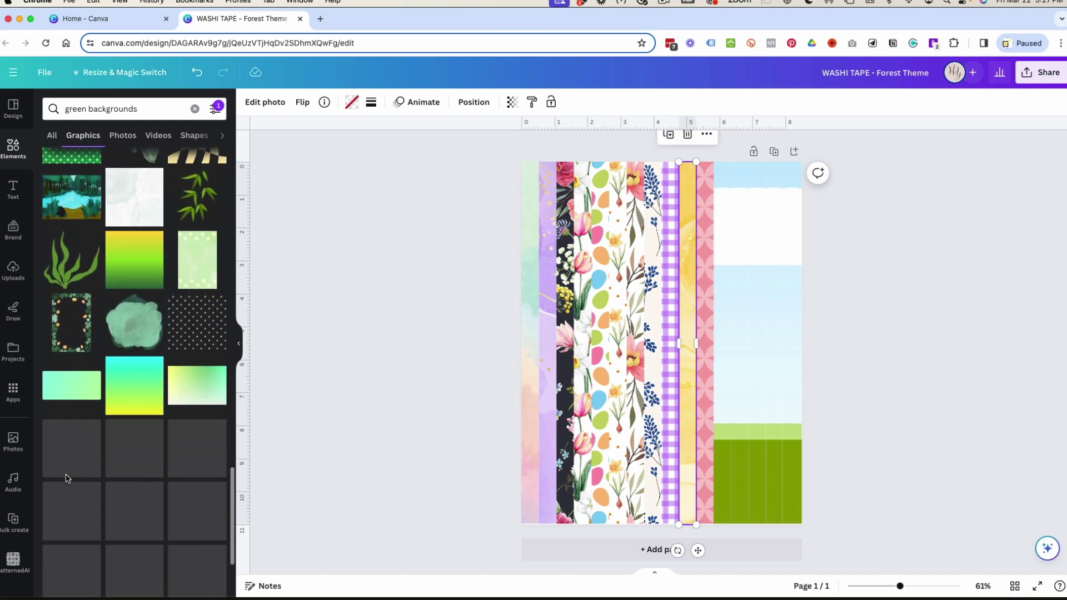
scroll(66, 477, "down", 5)
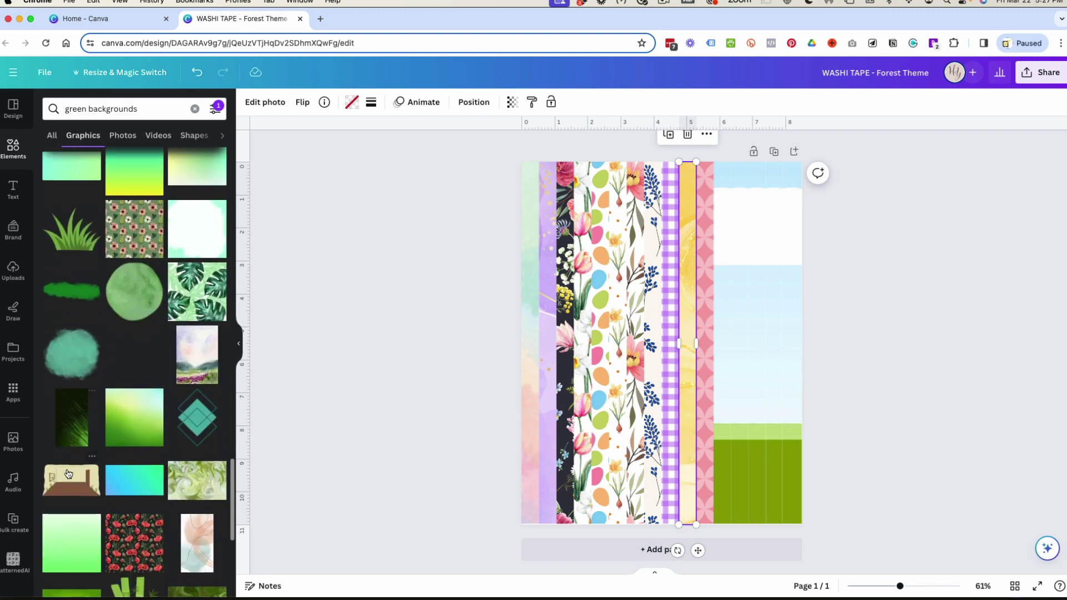
scroll(68, 473, "down", 1)
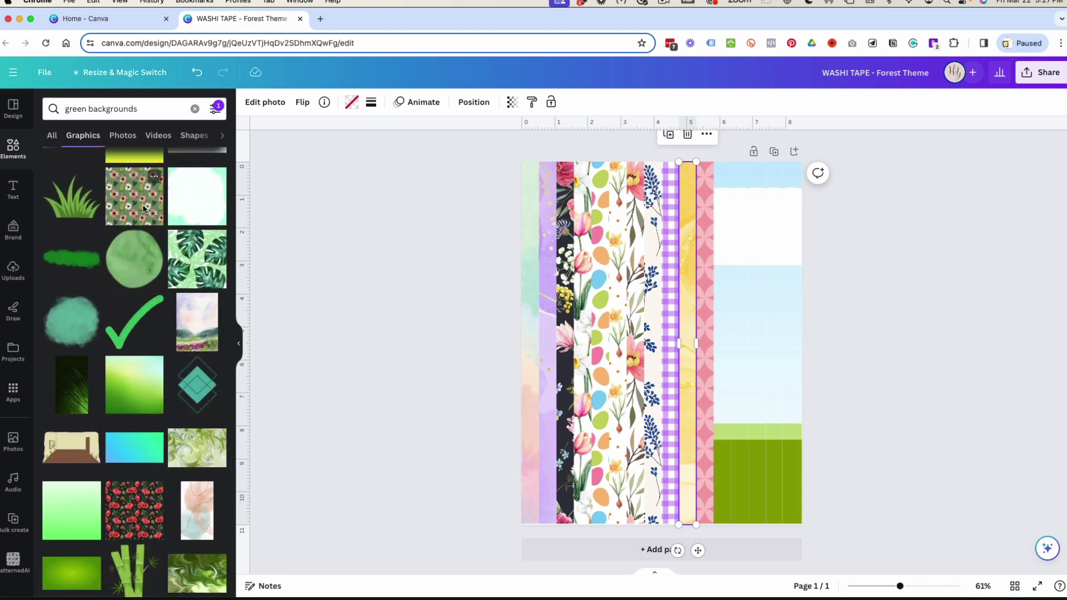
left_click_drag(144, 208, 755, 371)
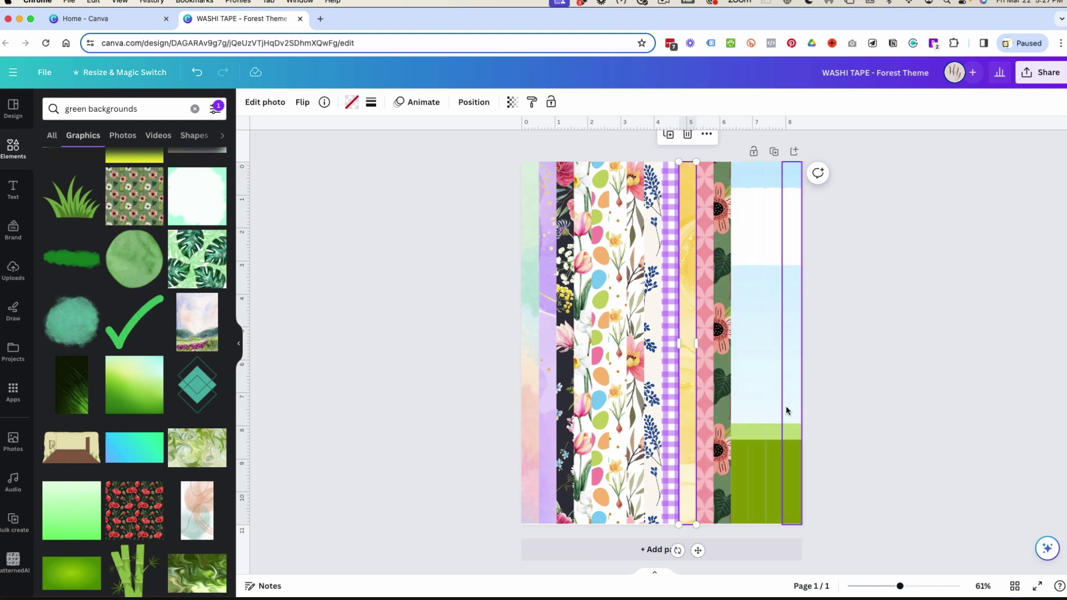
- Replace the green backgrounds query with a graphics search for "end papers"
scroll(125, 417, "down", 5)
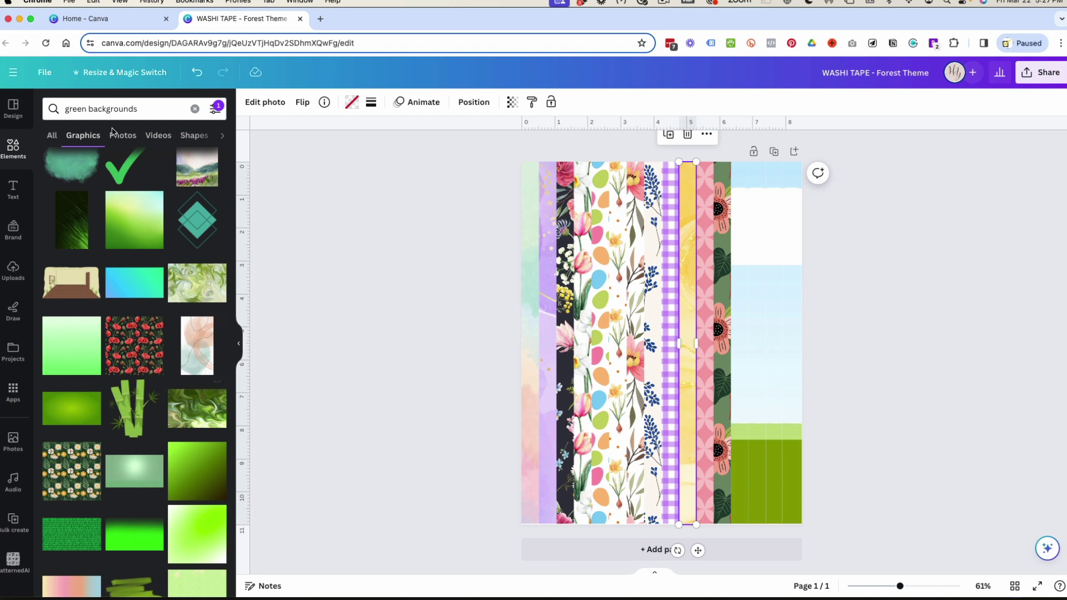
left_click(152, 111)
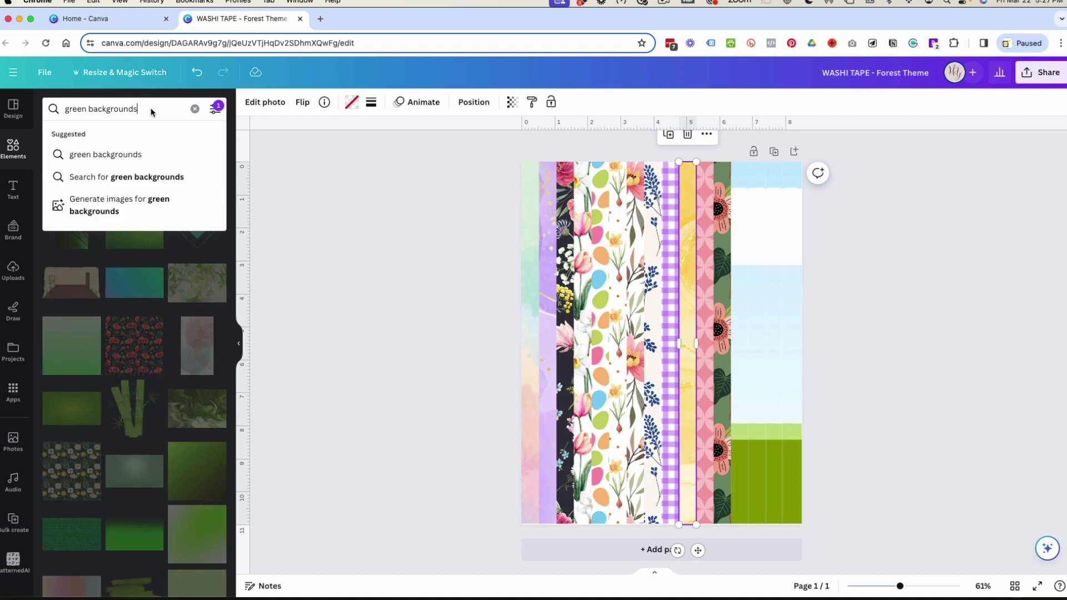
left_click_drag(152, 112, 51, 93)
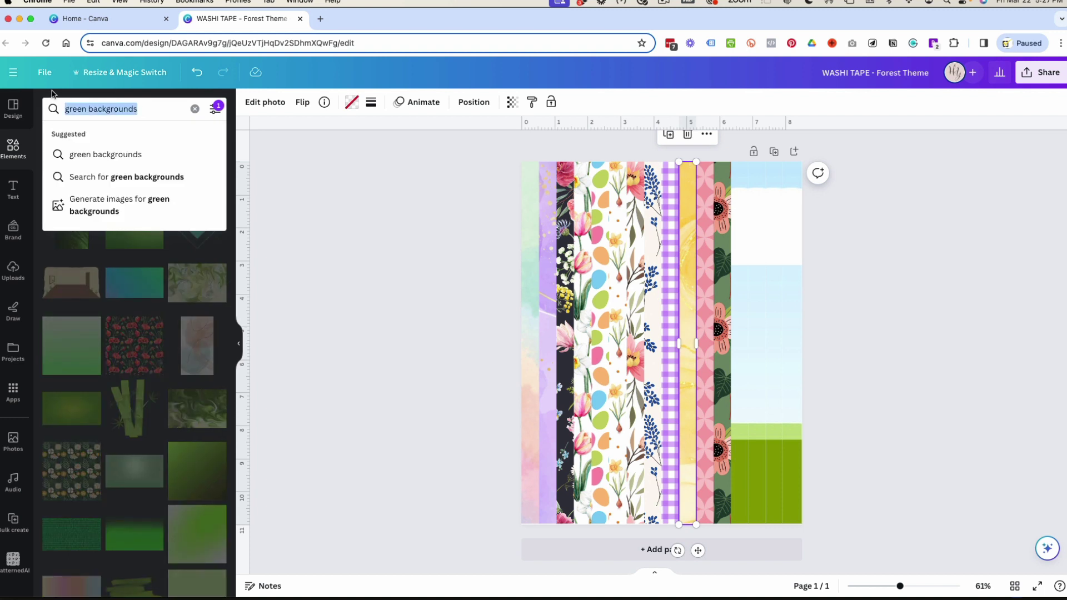
type("end papers")
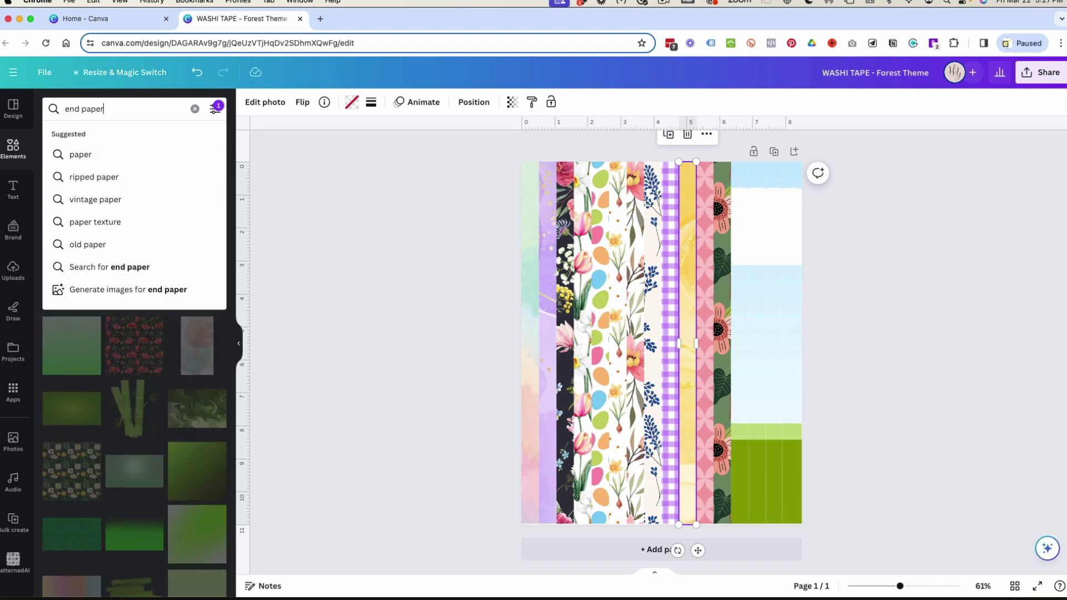
key("Return")
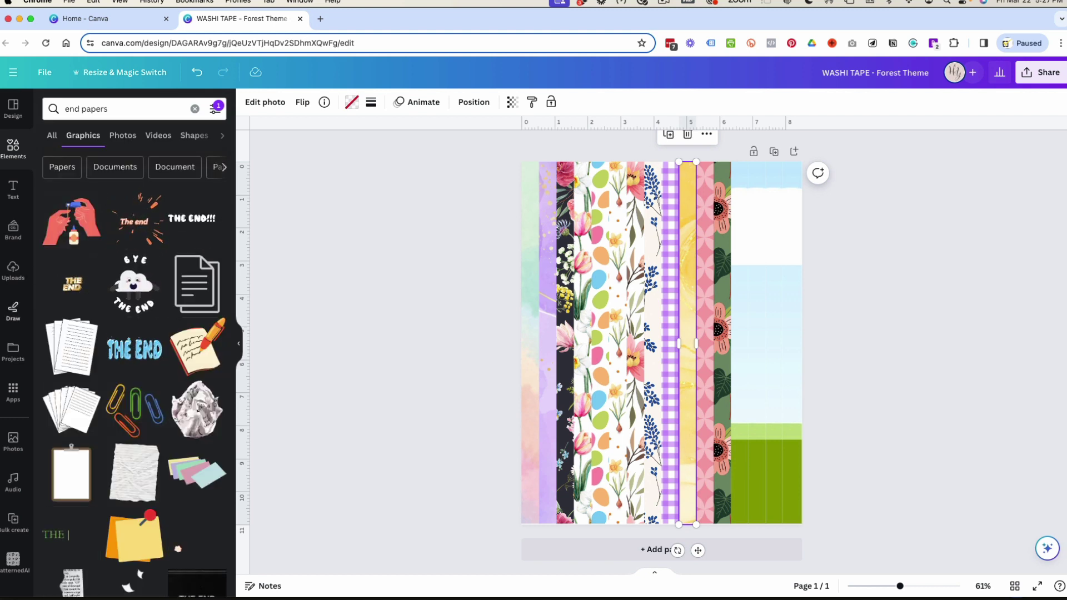
- Refine the graphics search to "book end papers"
left_click(64, 109)
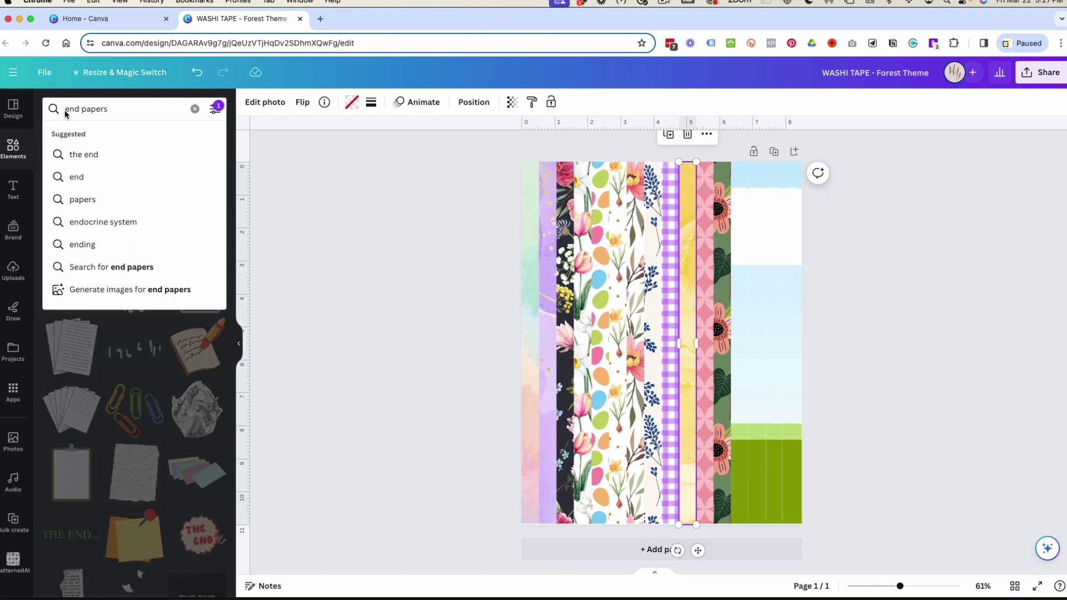
type("book")
key("Return")
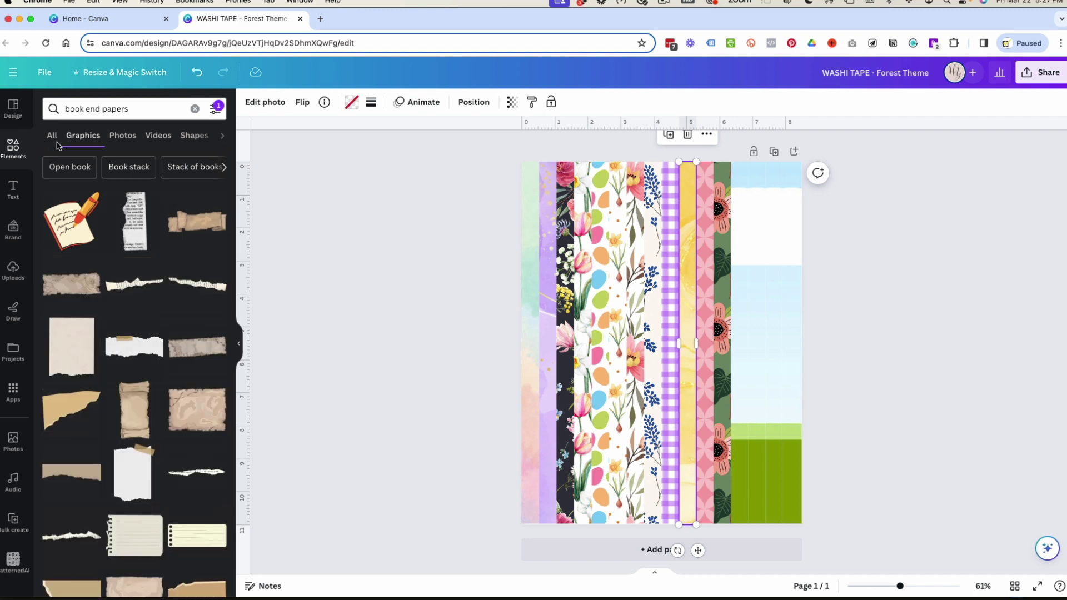
- Open the photo library and look through the trending photos for a suitable strip pattern
left_click(13, 441)
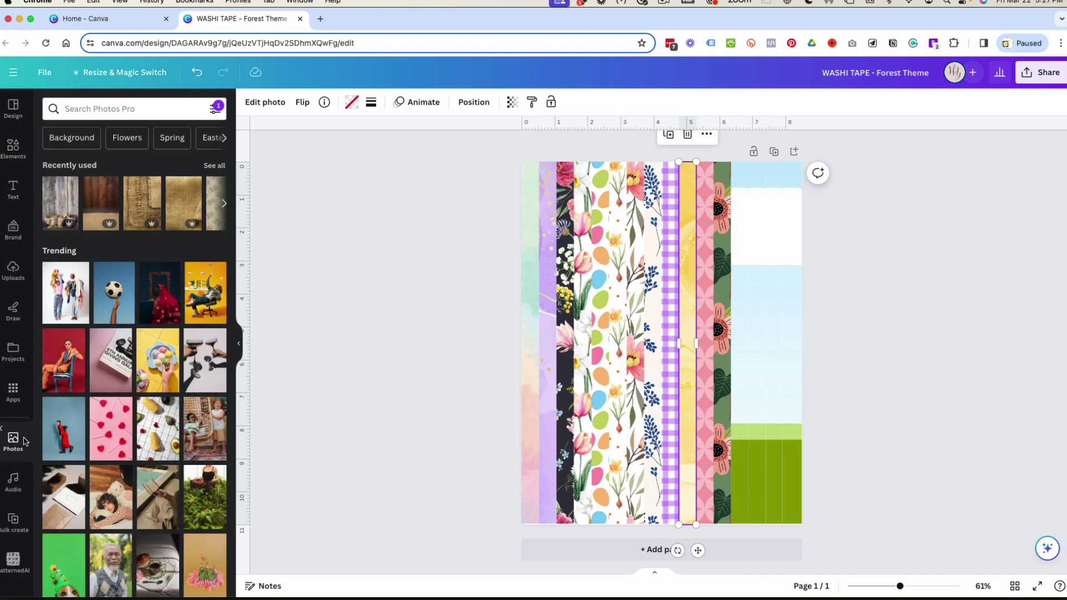
scroll(122, 281, "down", 10)
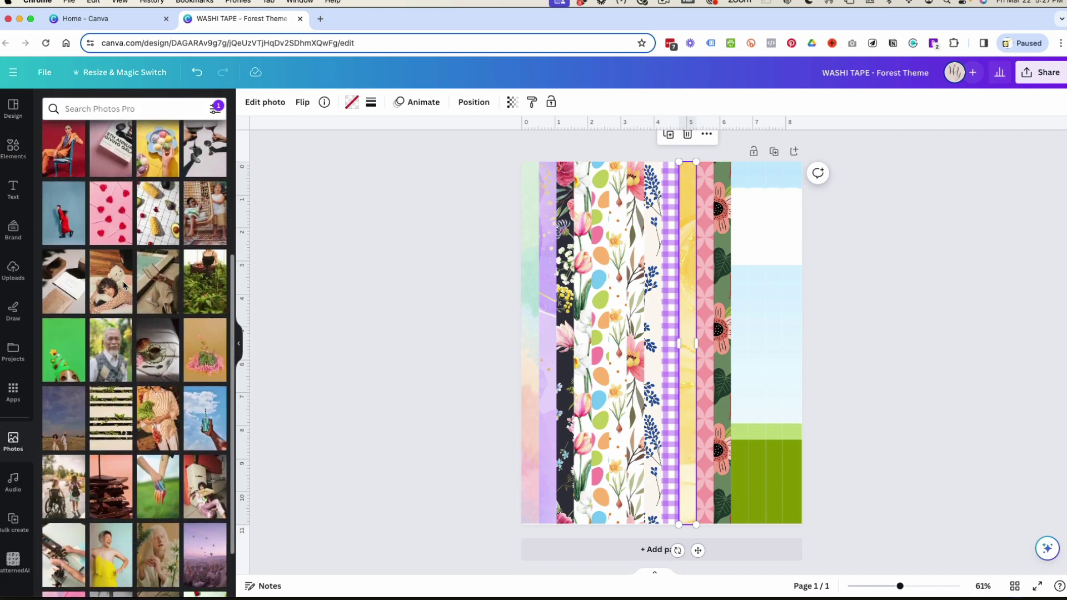
scroll(122, 281, "up", 10)
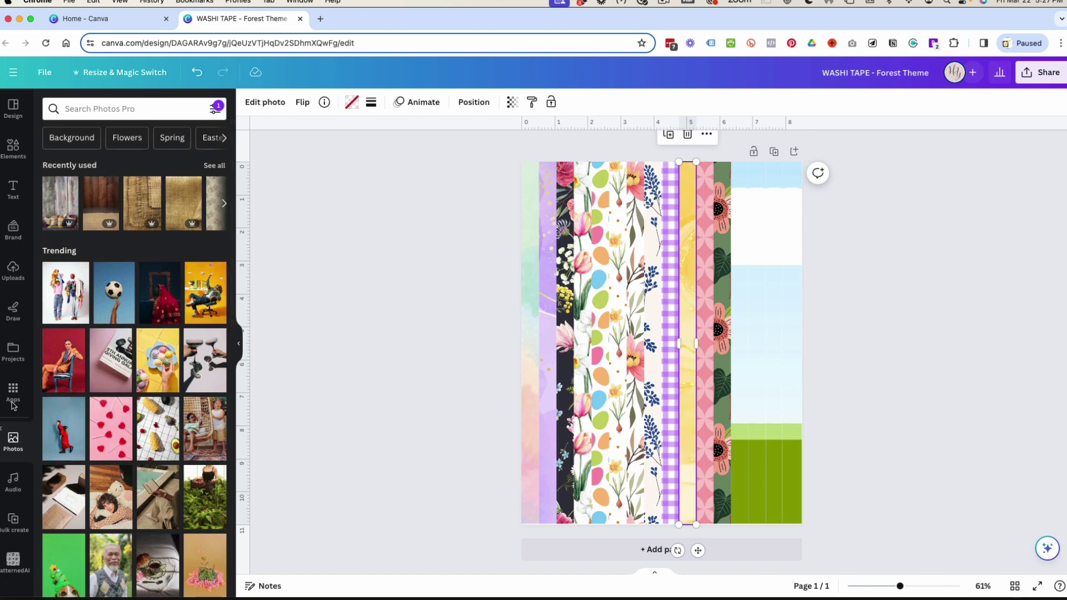
- Search the photo library for "spring background" and look over the results
left_click(111, 107)
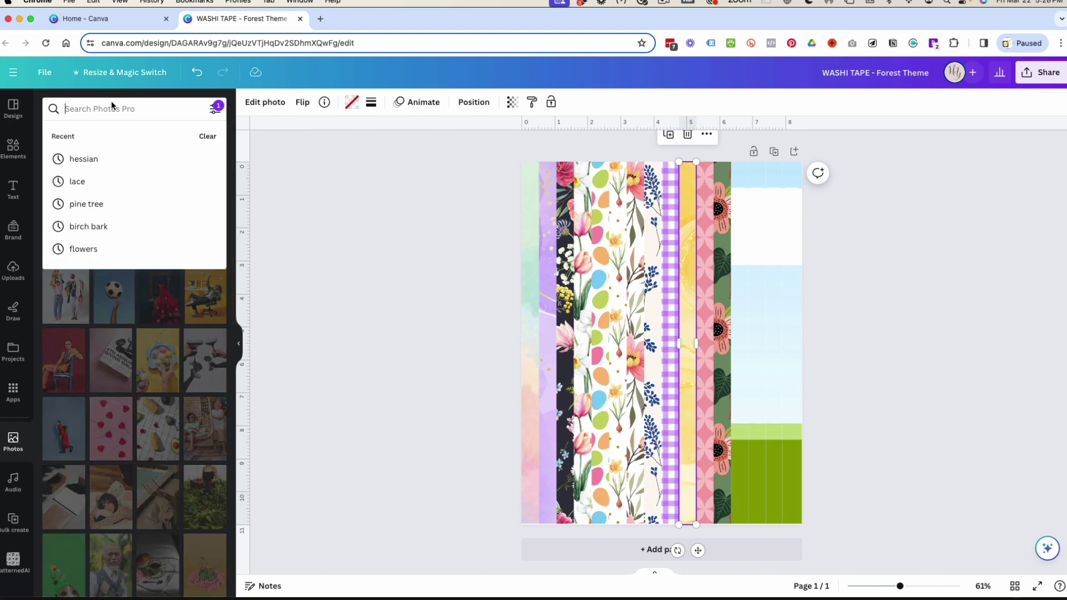
type("spring back")
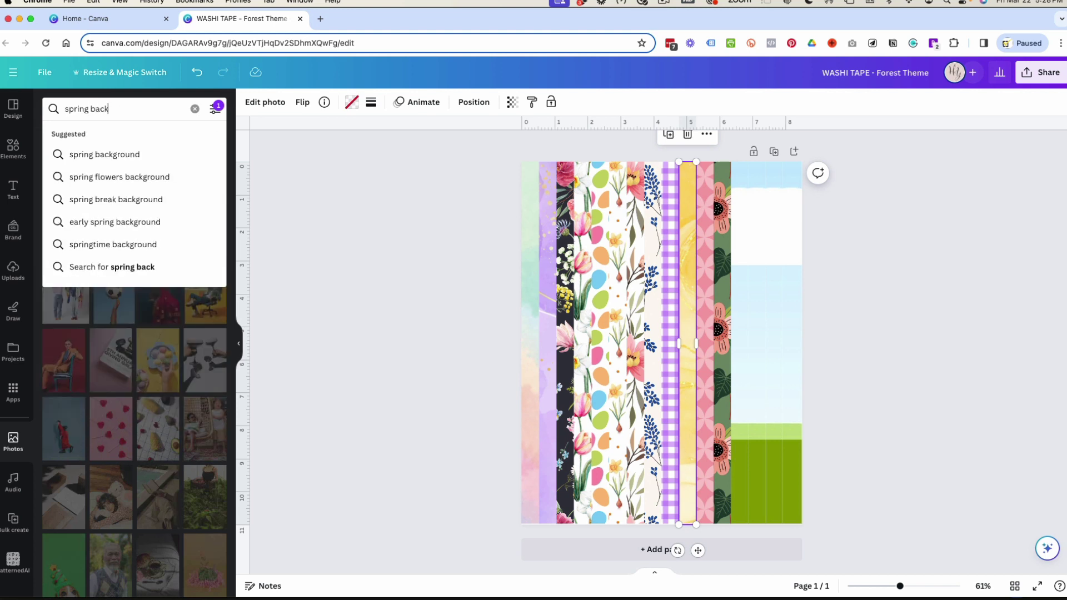
type("ground")
key("Return")
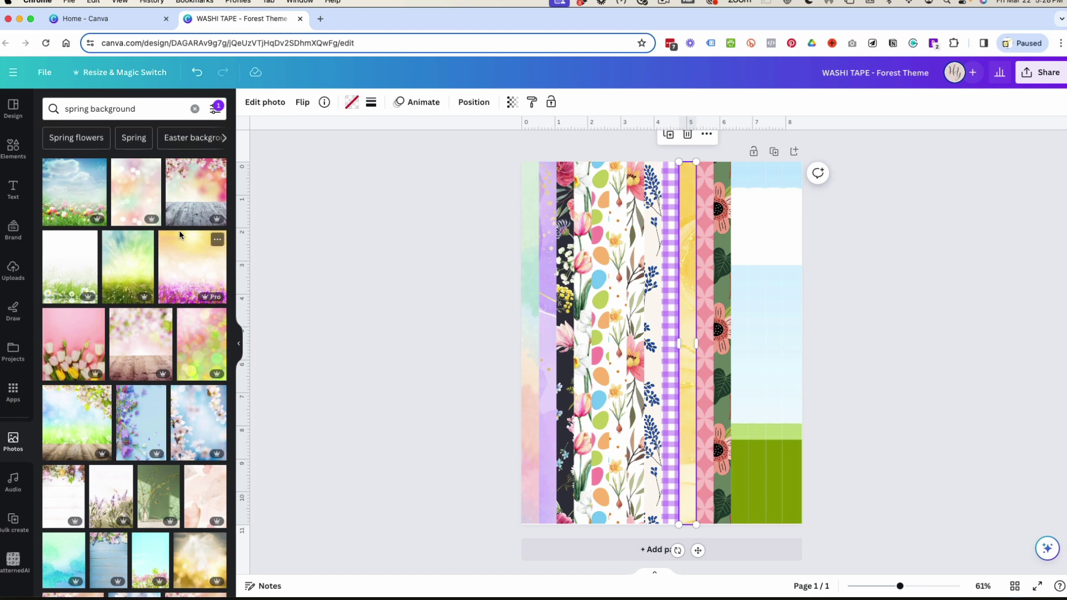
scroll(179, 230, "down", 1)
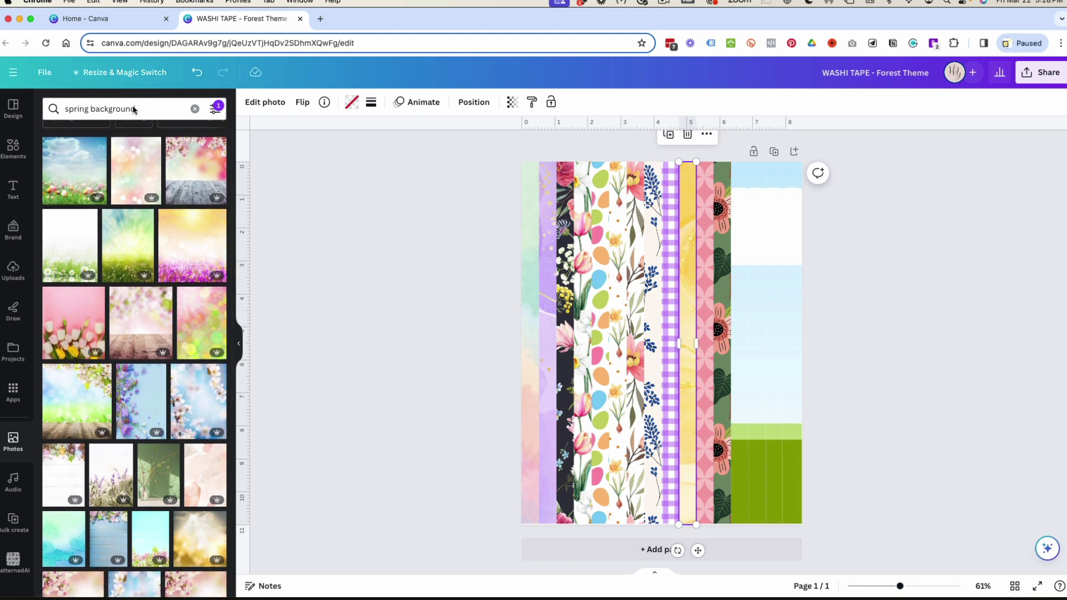
- Search the photos for "cherry blossoms" and fill the thirteenth strip, beside the green floral one, with a pink blossom tree photo
left_click_drag(134, 108, 34, 111)
type("che")
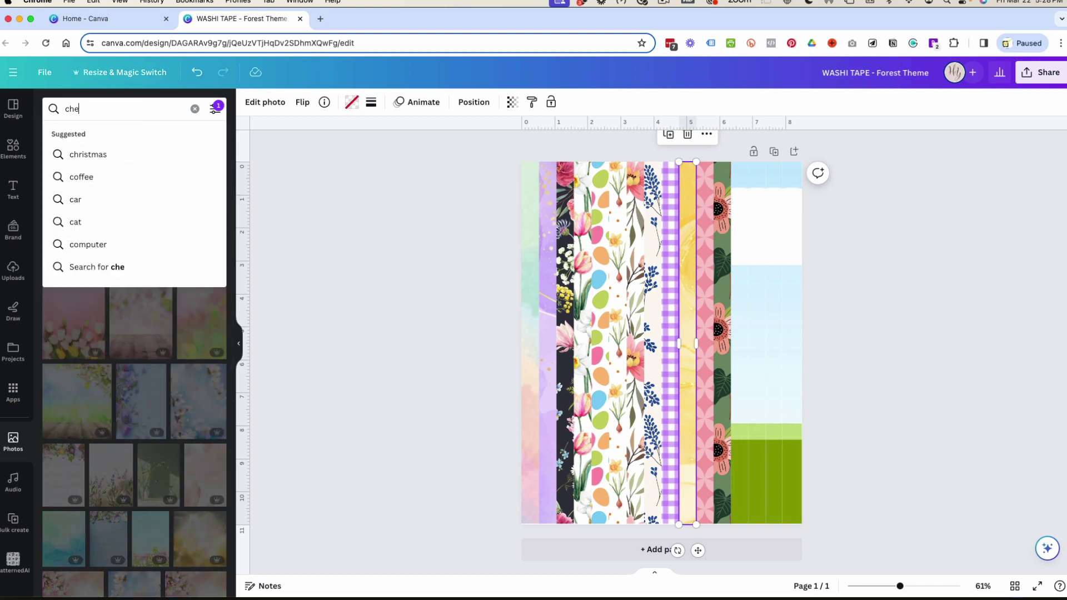
type("rry blos")
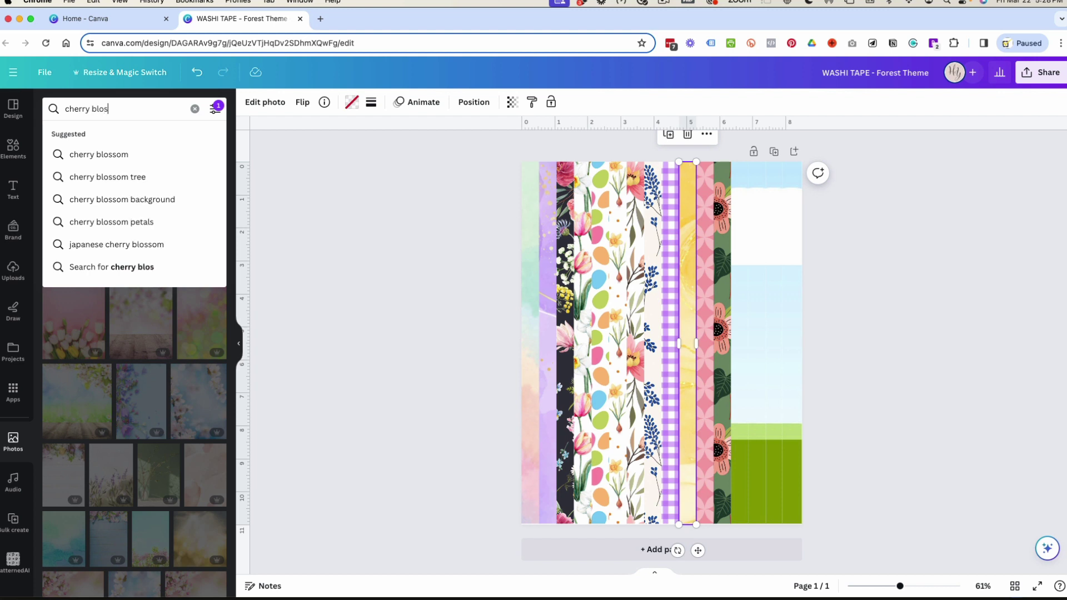
type("soms")
key("Return")
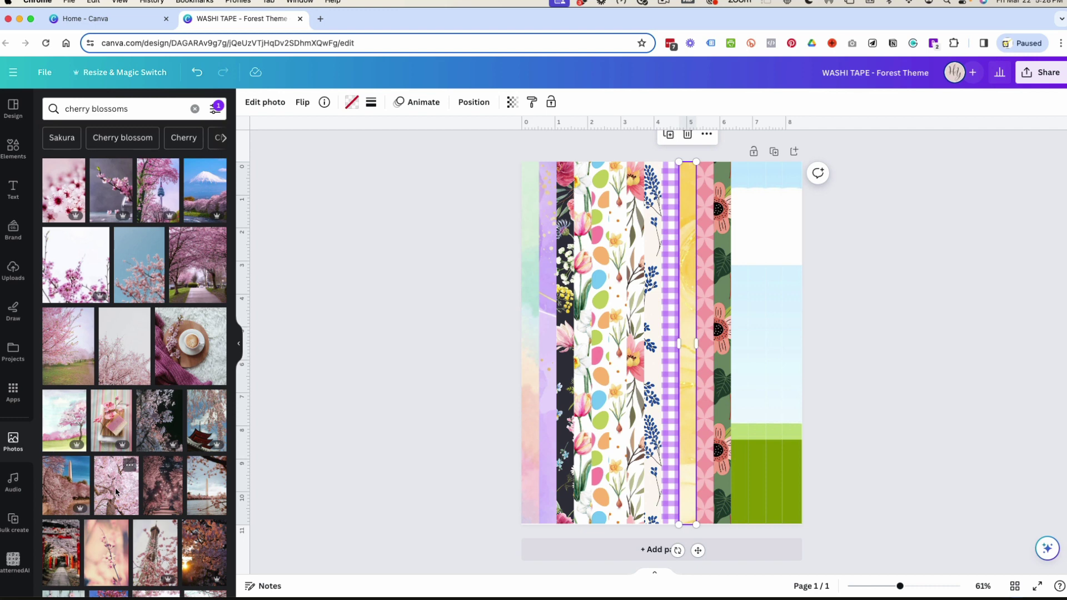
left_click_drag(115, 488, 741, 463)
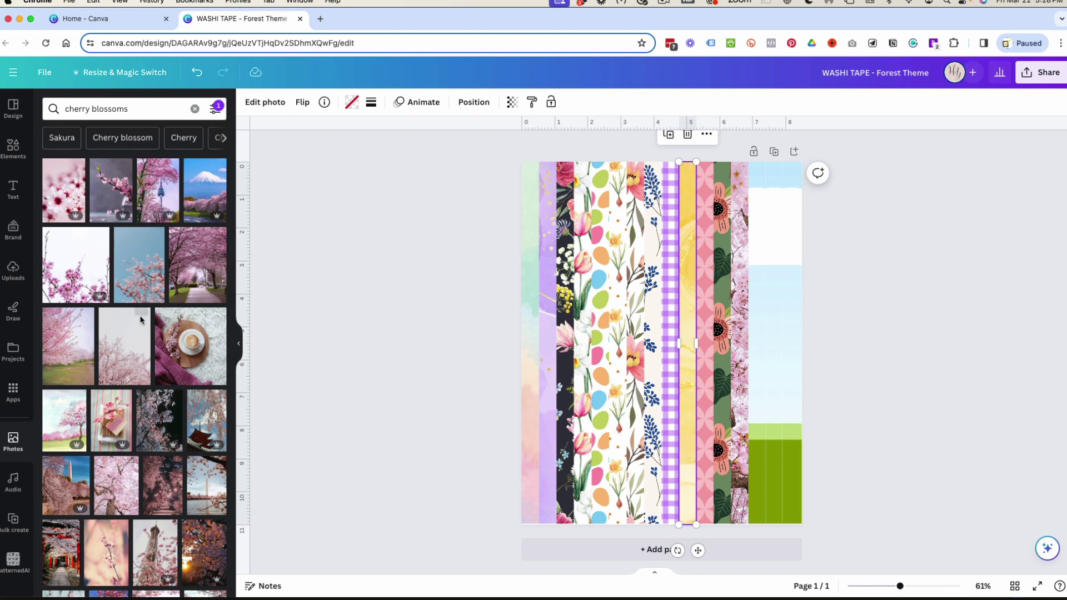
- Look through more cherry blossom photos, and replace the query with a photo search for "violas"
scroll(141, 319, "down", 10)
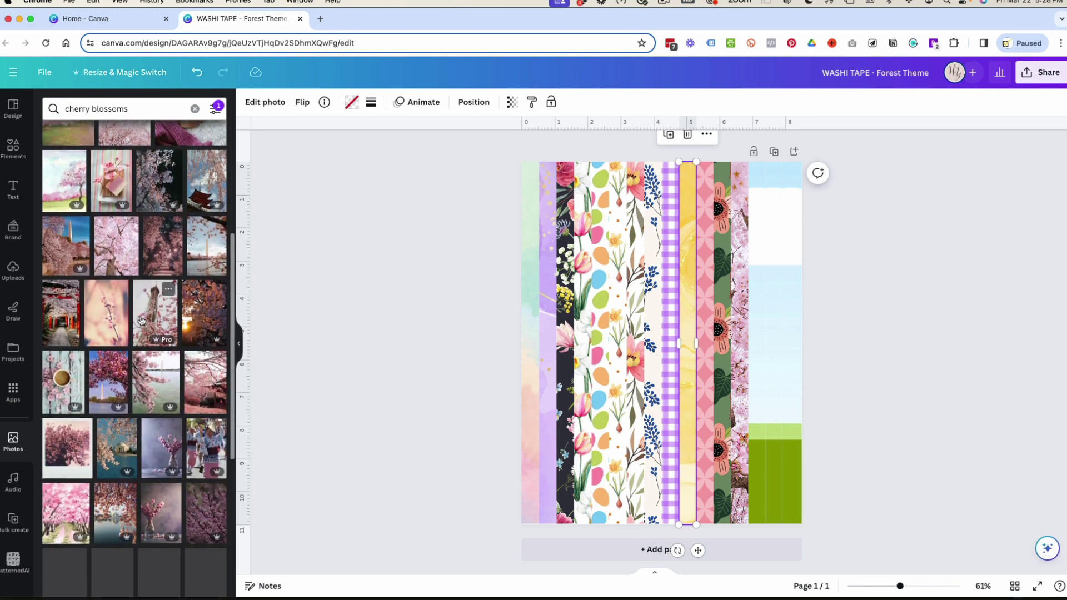
scroll(141, 319, "down", 4)
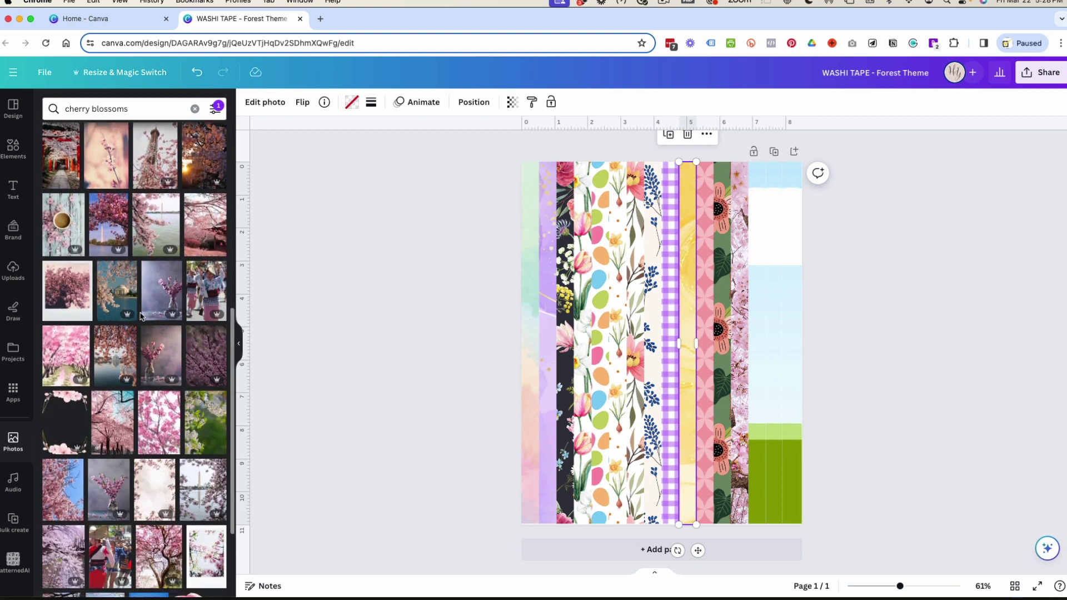
scroll(134, 375, "down", 8)
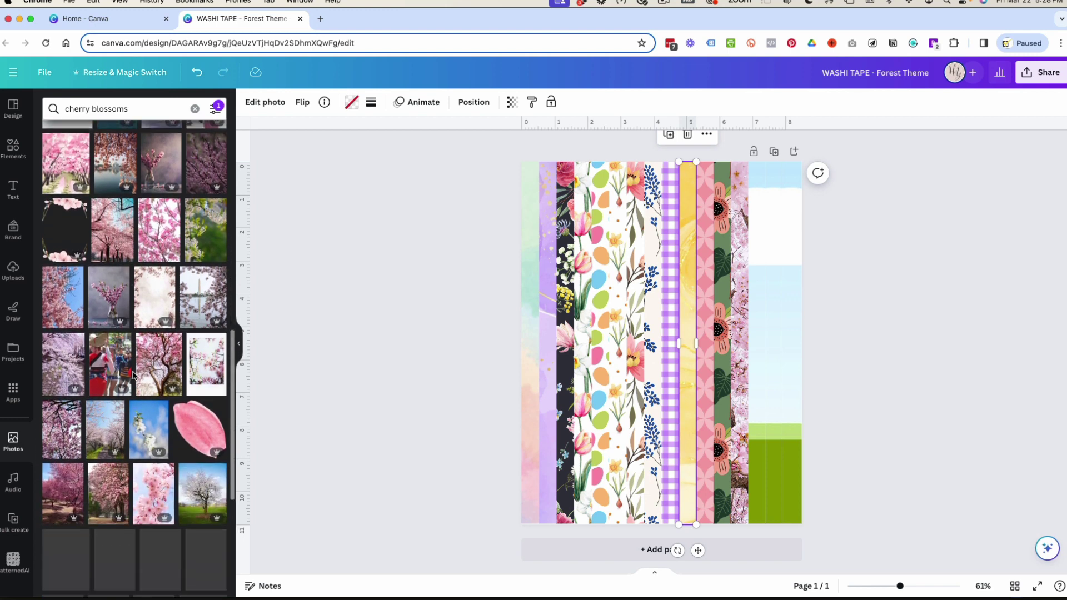
scroll(133, 376, "down", 10)
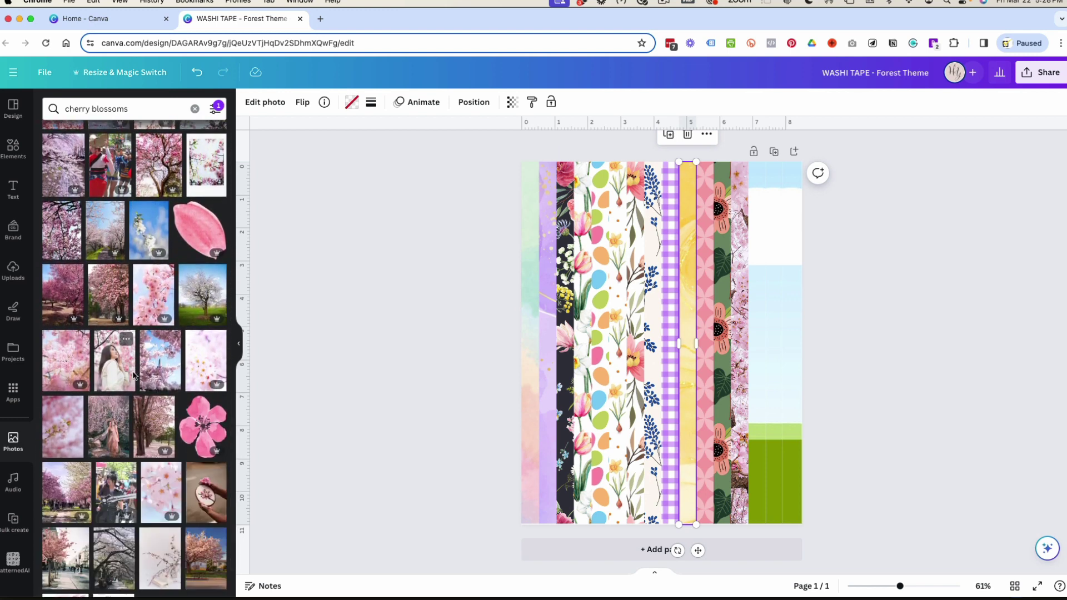
scroll(133, 375, "up", 15)
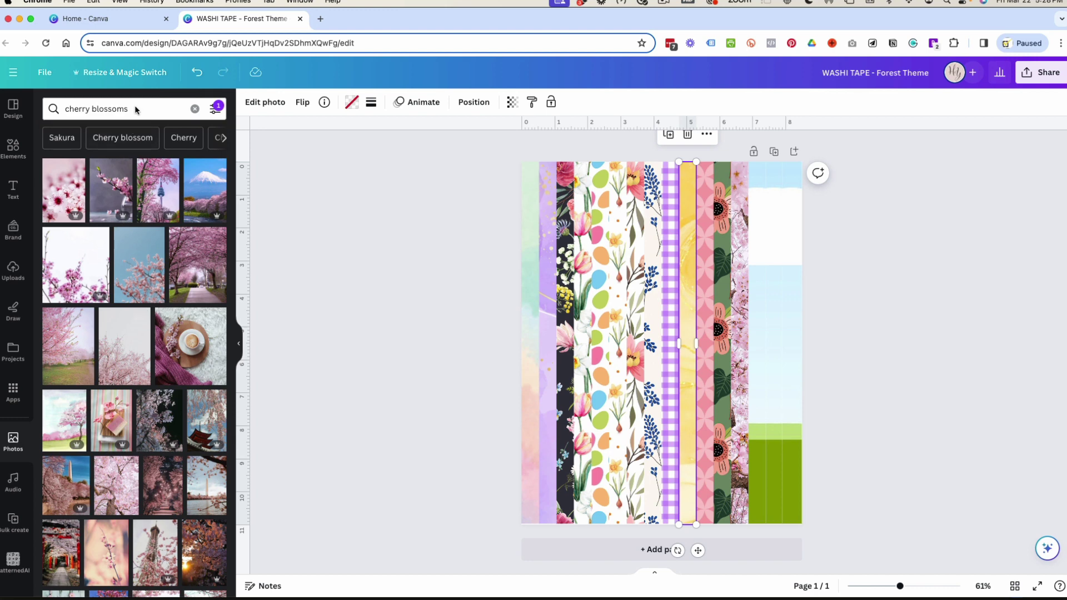
left_click_drag(134, 105, 61, 109)
type("violas")
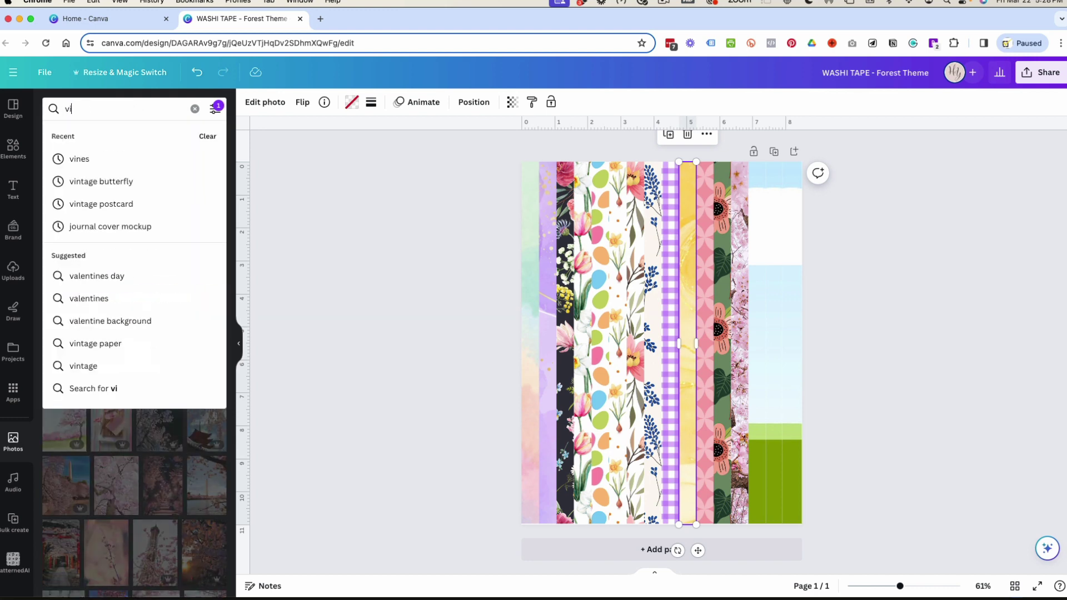
key("Return")
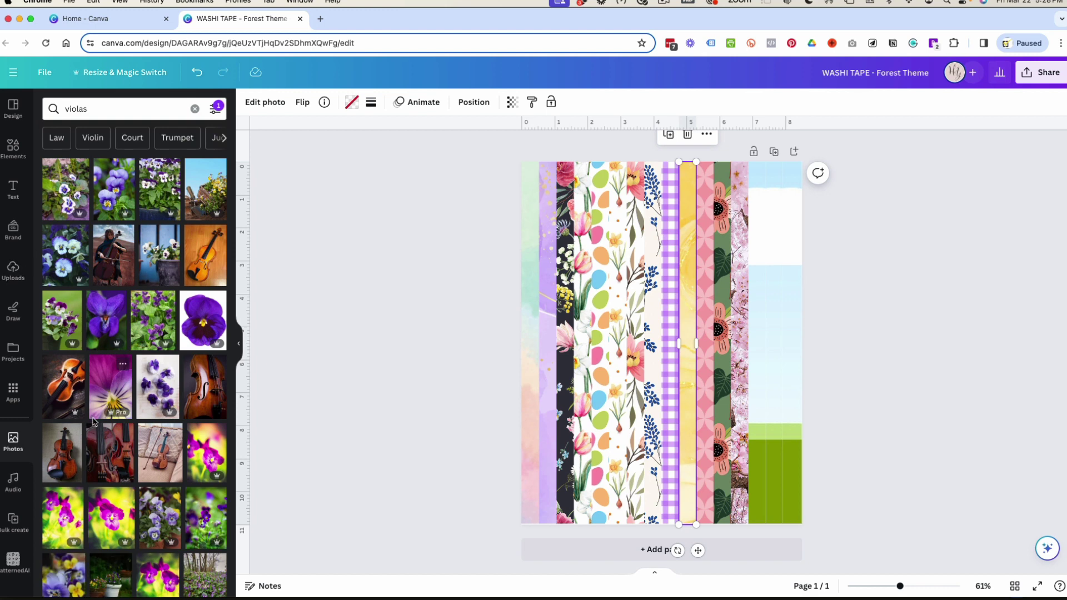
- Try a photo of massed purple flowers in the fourteenth strip, beside the cherry blossoms, and remove it again
scroll(93, 421, "down", 6)
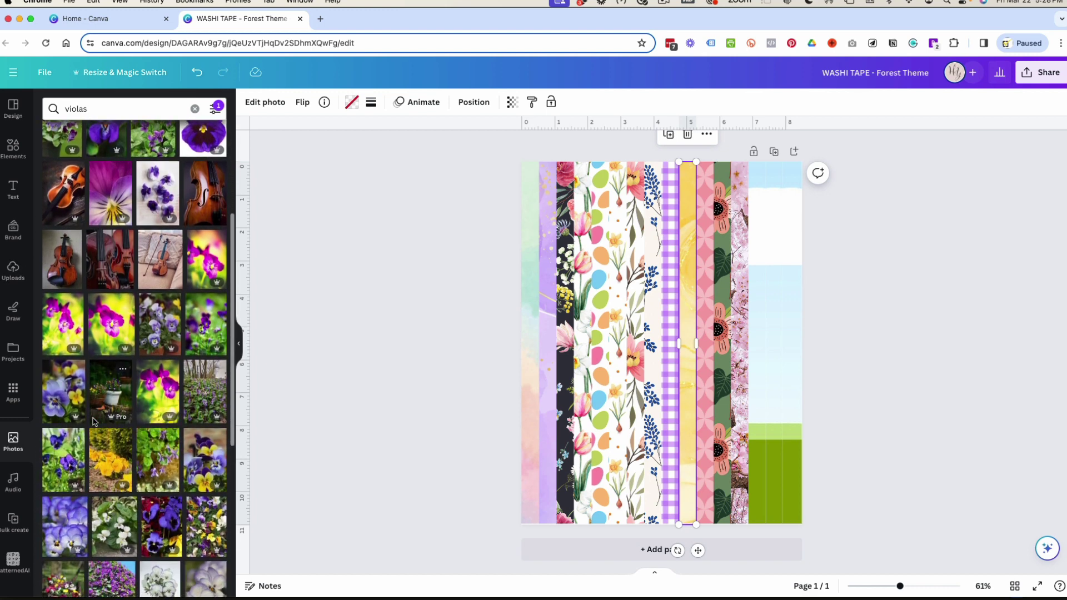
scroll(93, 421, "down", 1)
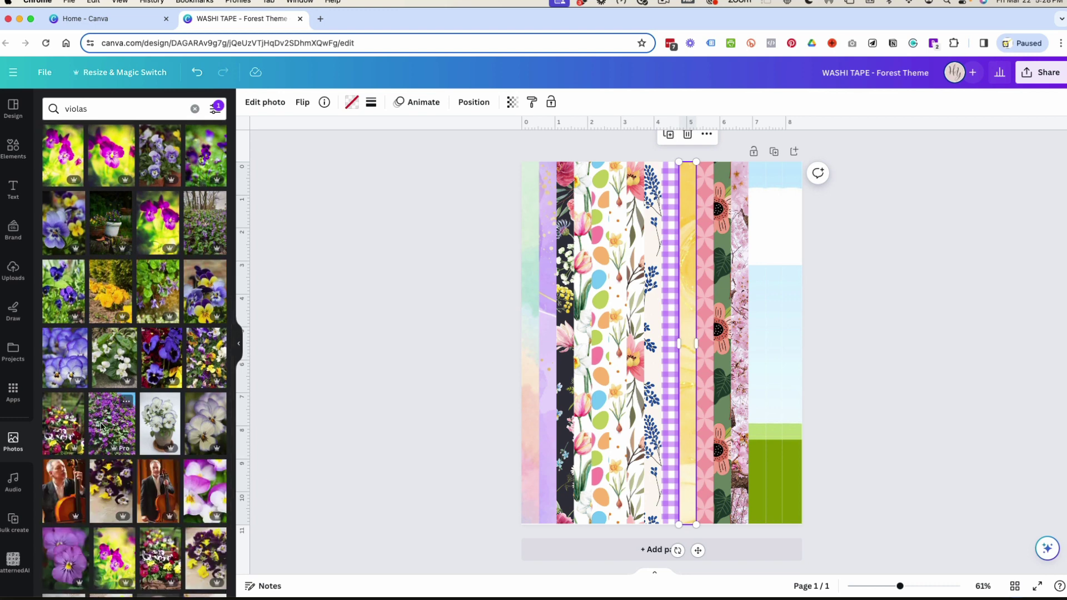
left_click_drag(93, 421, 755, 472)
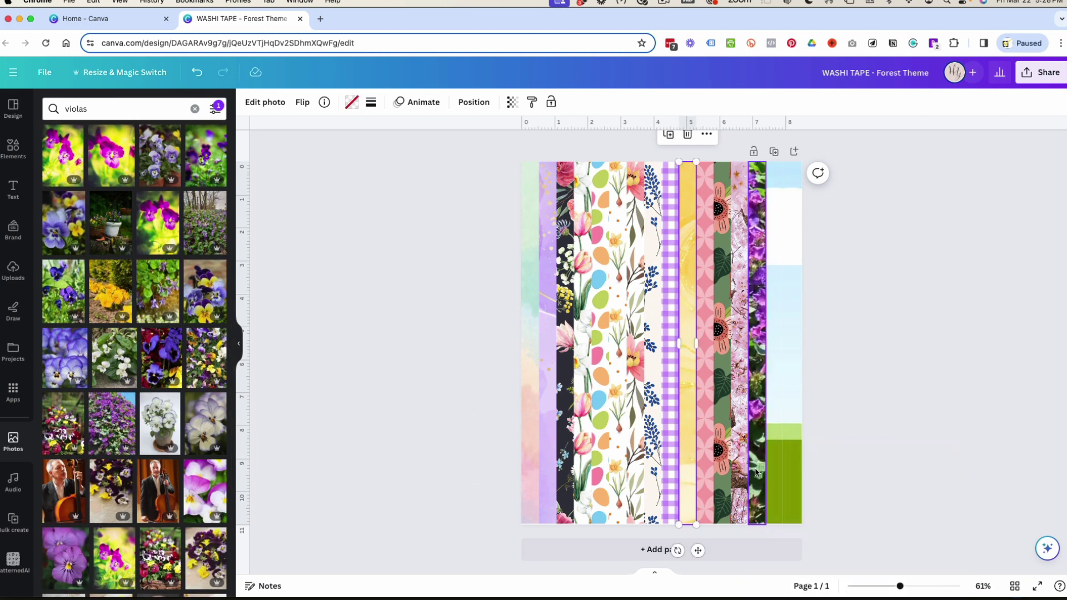
key("Delete")
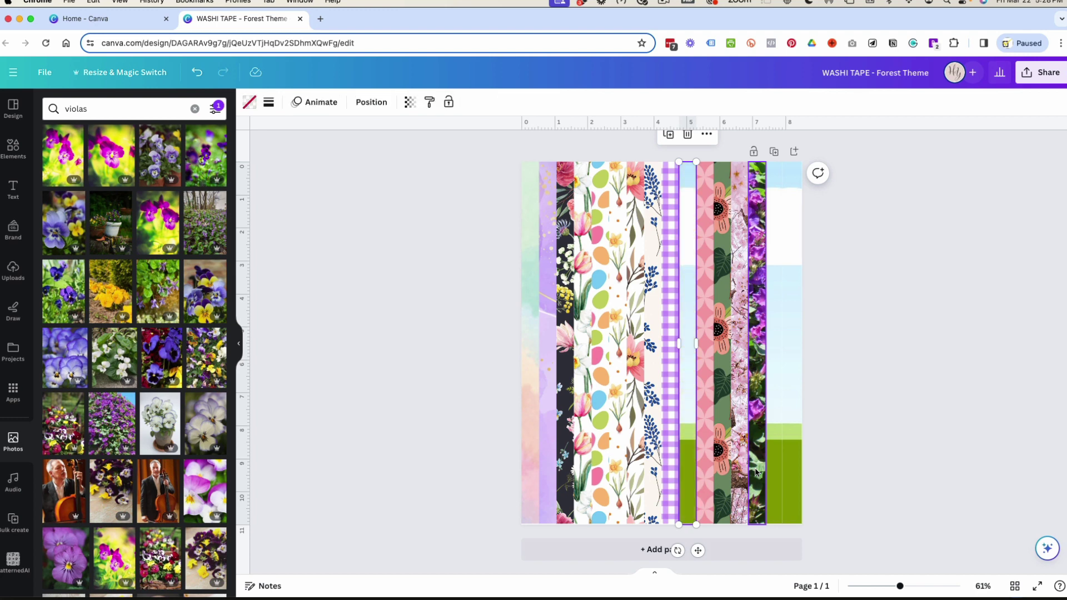
key("ctrl+z")
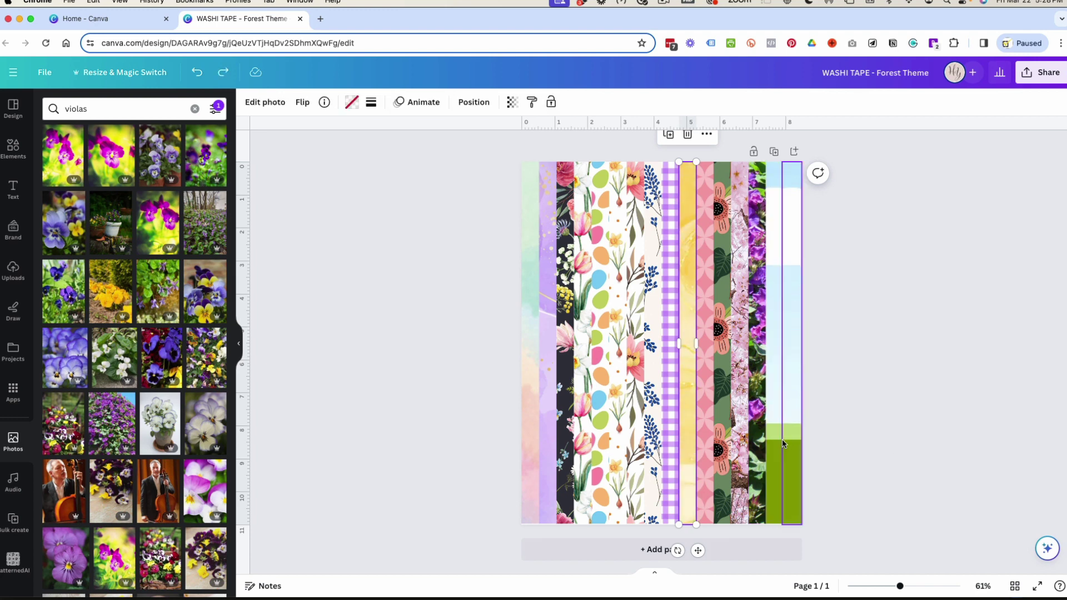
left_click(753, 441)
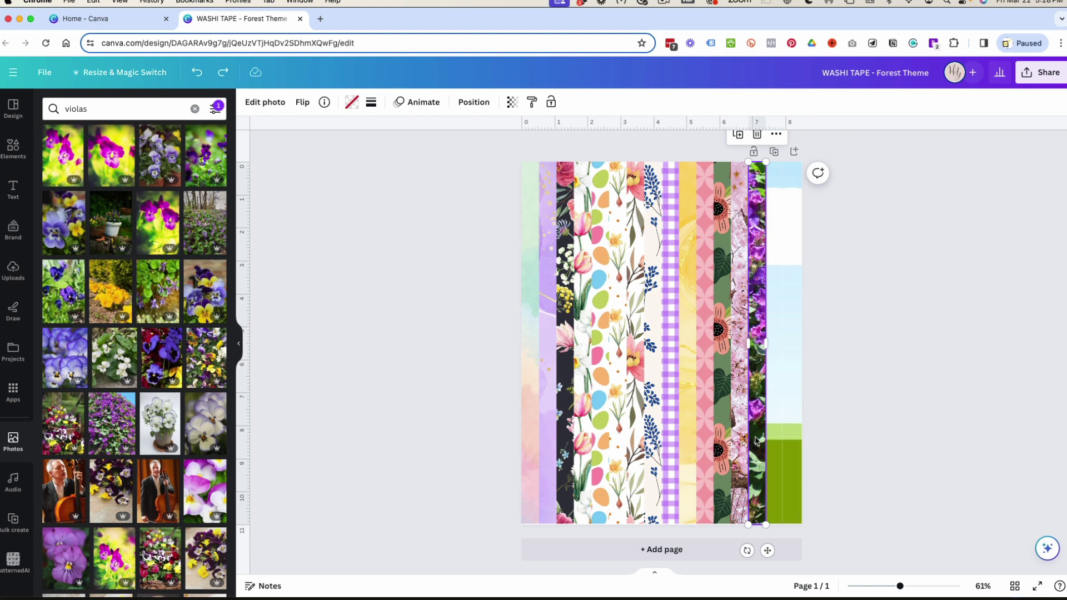
key("Delete")
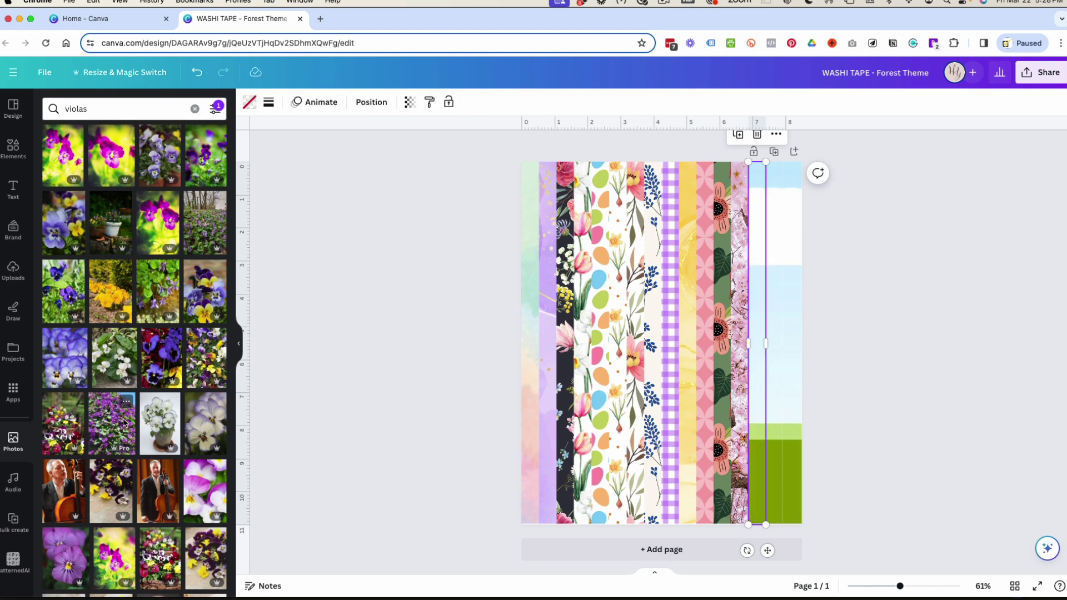
- Fill the fourteenth strip, beside the cherry blossoms, with the close-up photo of a purple, white and yellow viola
scroll(200, 433, "down", 10)
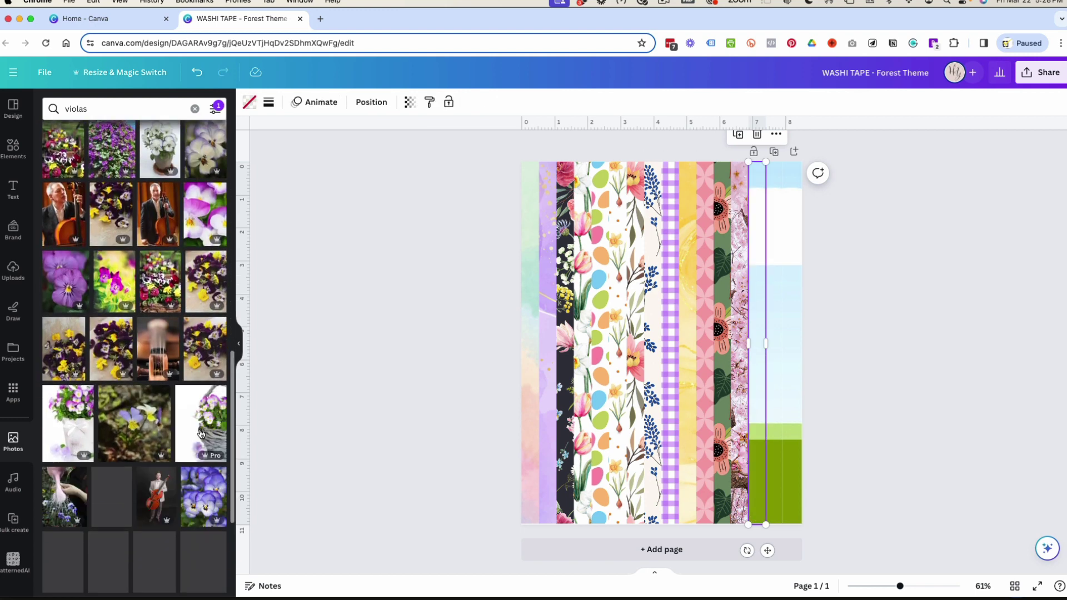
scroll(199, 428, "down", 5)
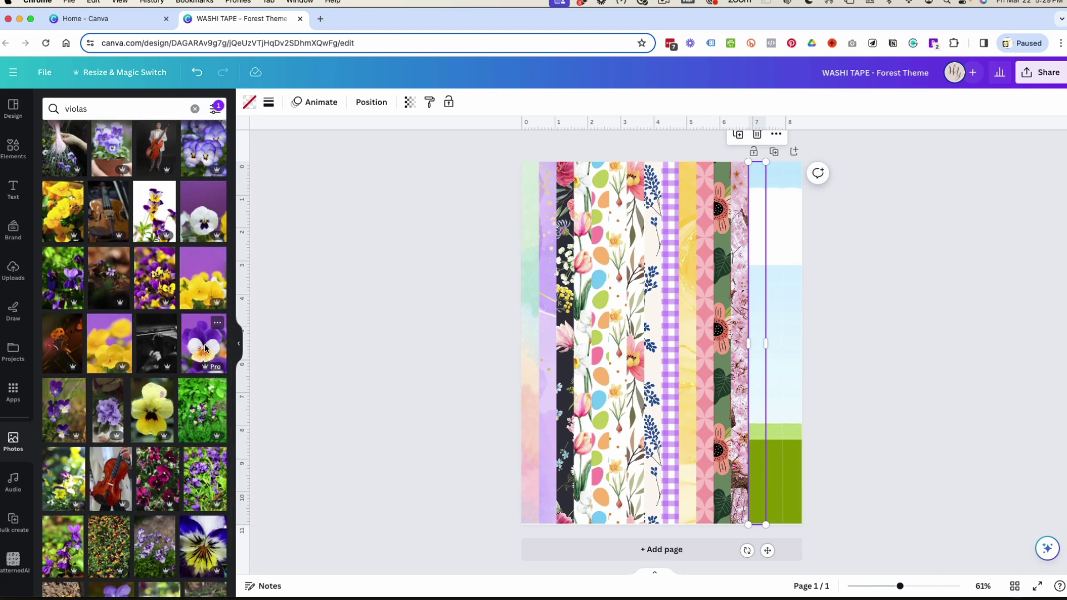
left_click_drag(191, 553, 761, 488)
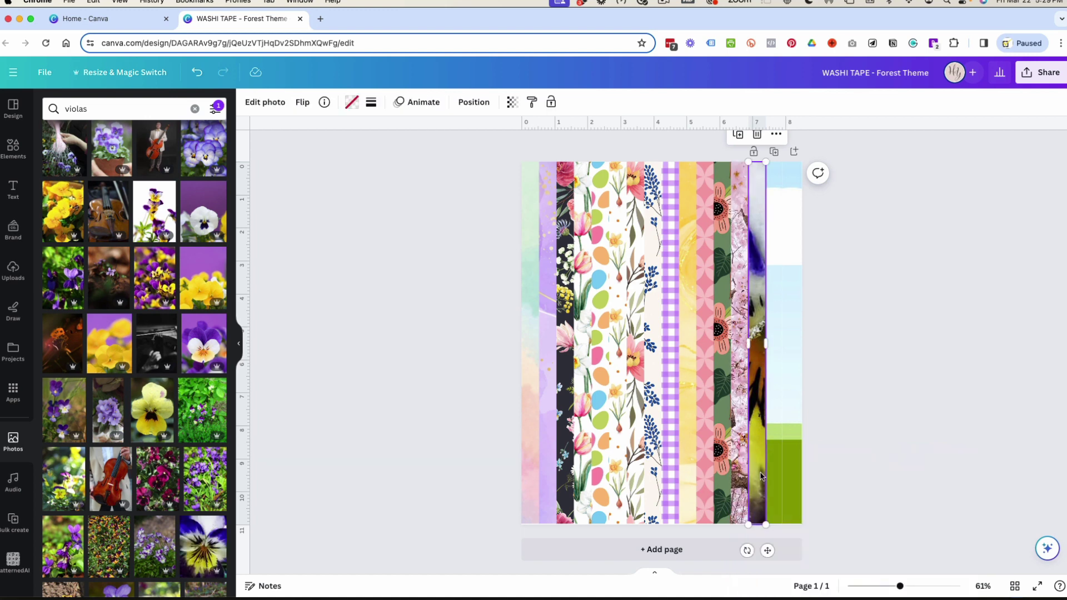
- Reposition the viola close-up within the fourteenth strip's crop to frame the dark-streaked petals near the flower's center
double_click(760, 476)
left_click_drag(760, 405, 722, 404)
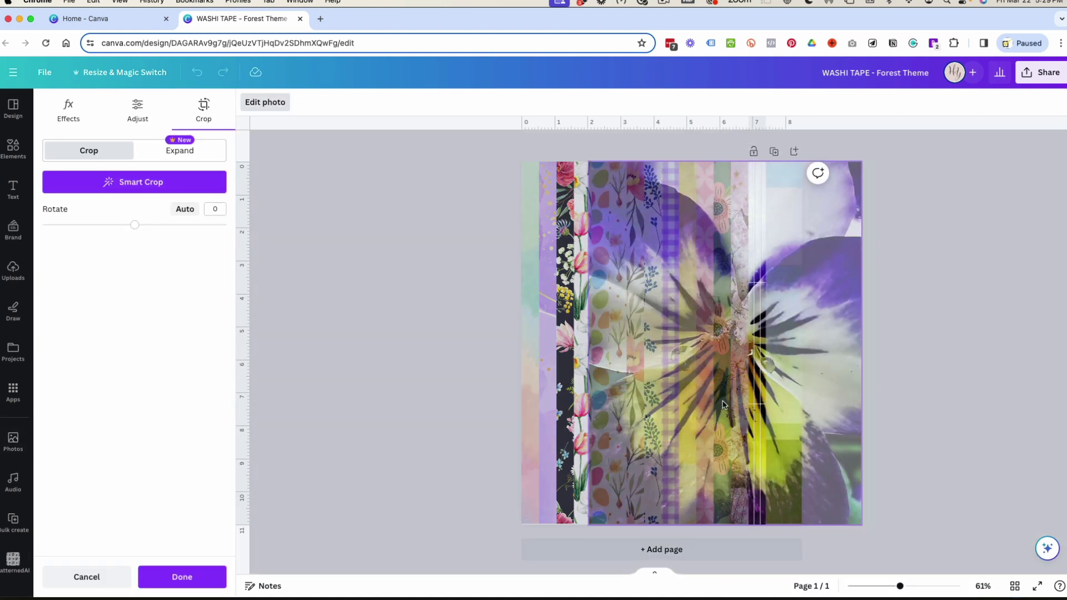
left_click(1021, 440)
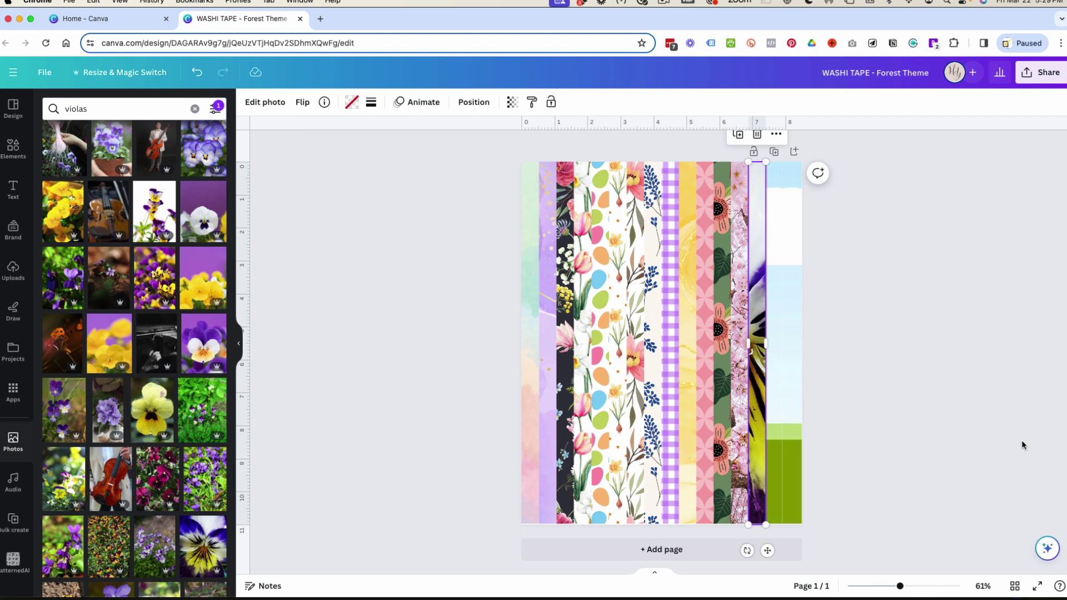
left_click_drag(758, 375, 770, 376)
double_click(758, 375)
left_click(943, 395)
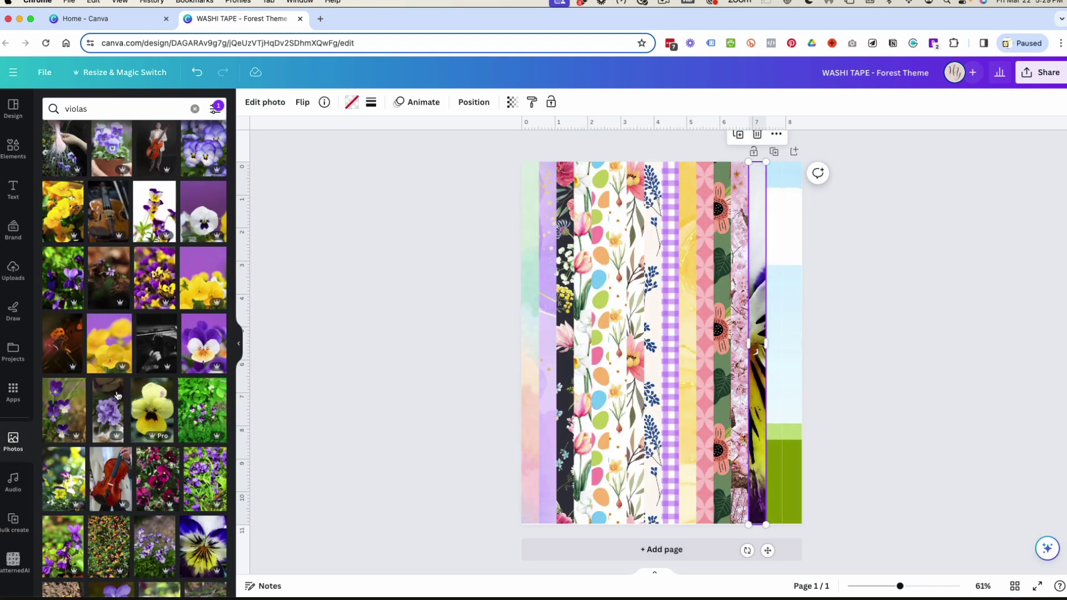
- Look through more viola photos and the "book end papers" graphics for the next strip's pattern
scroll(148, 475, "down", 6)
scroll(148, 475, "down", 2)
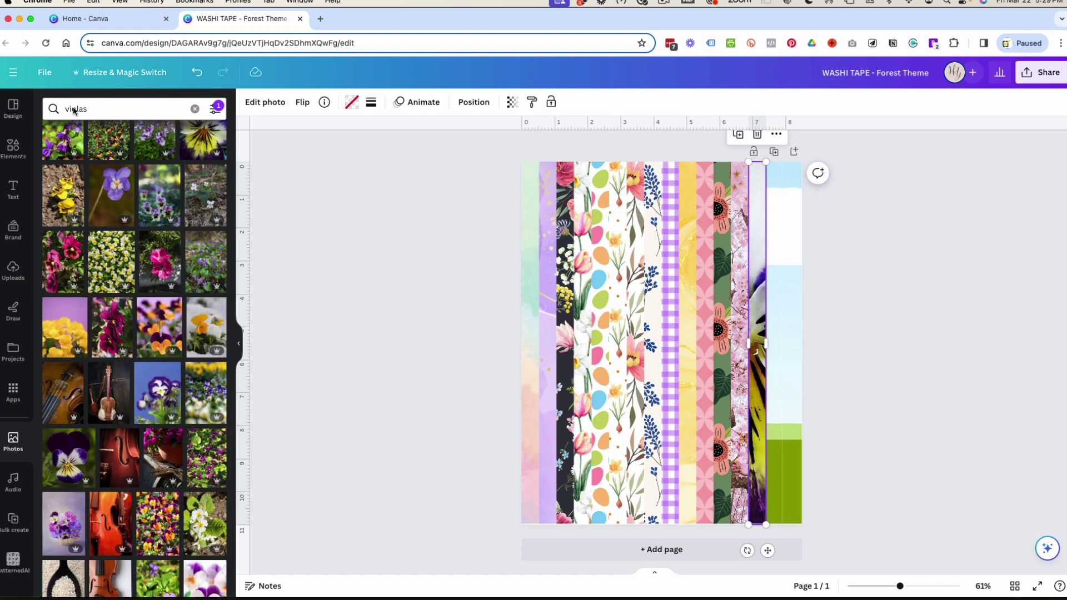
left_click(13, 148)
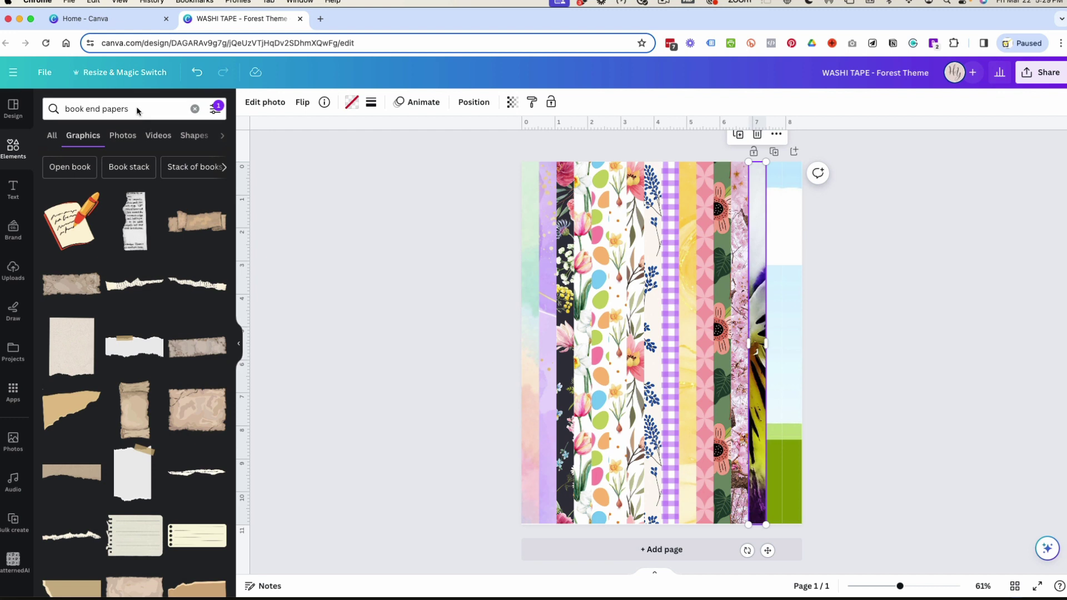
scroll(114, 333, "down", 4)
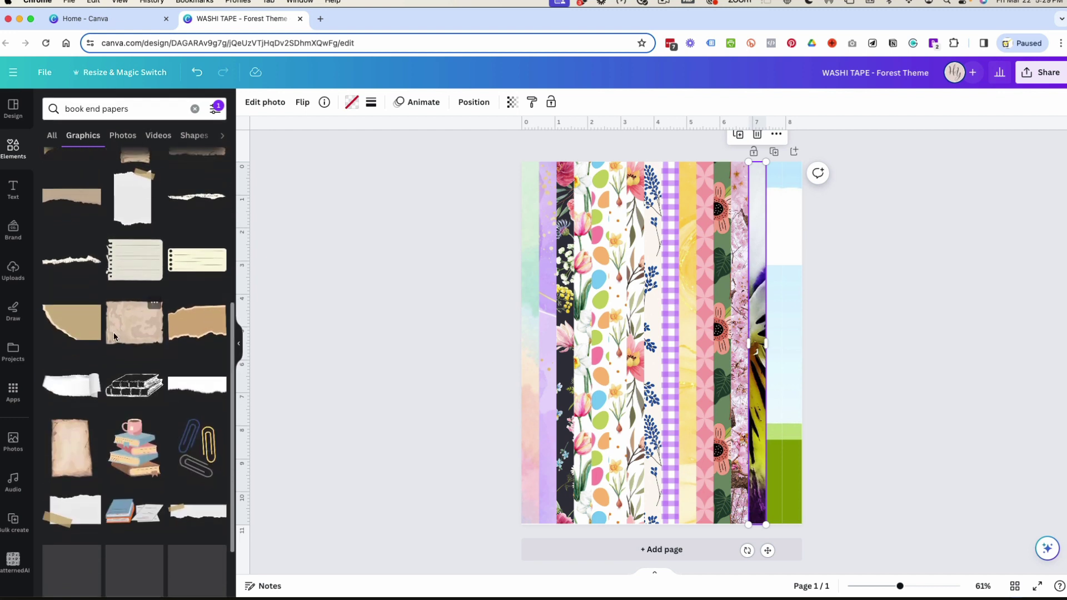
scroll(113, 332, "up", 4)
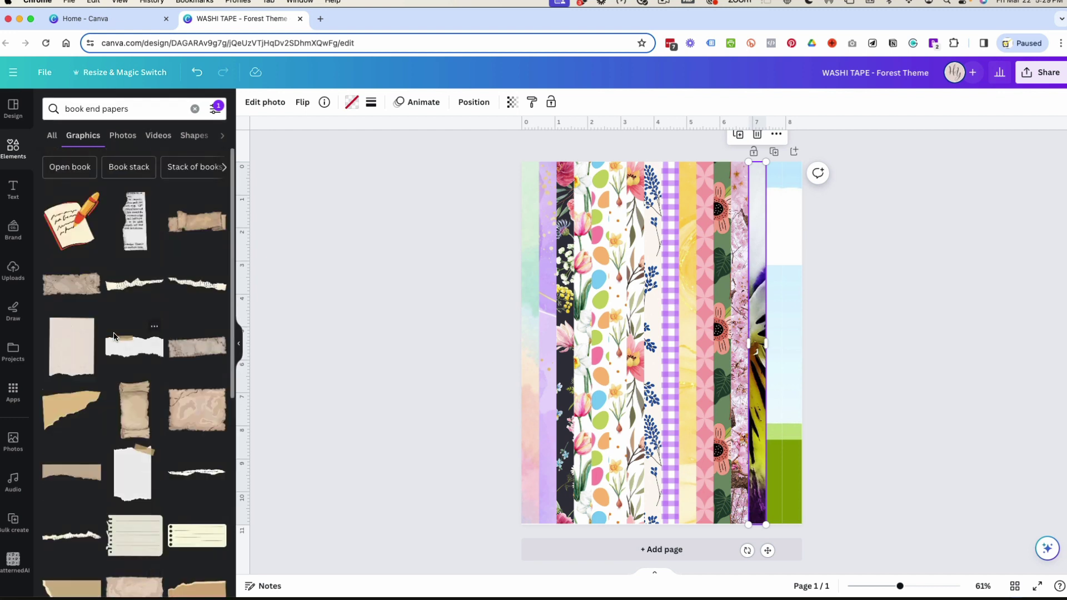
- Replace the "book end papers" query with a graphics search for "spring" and look through the results
left_click(195, 109)
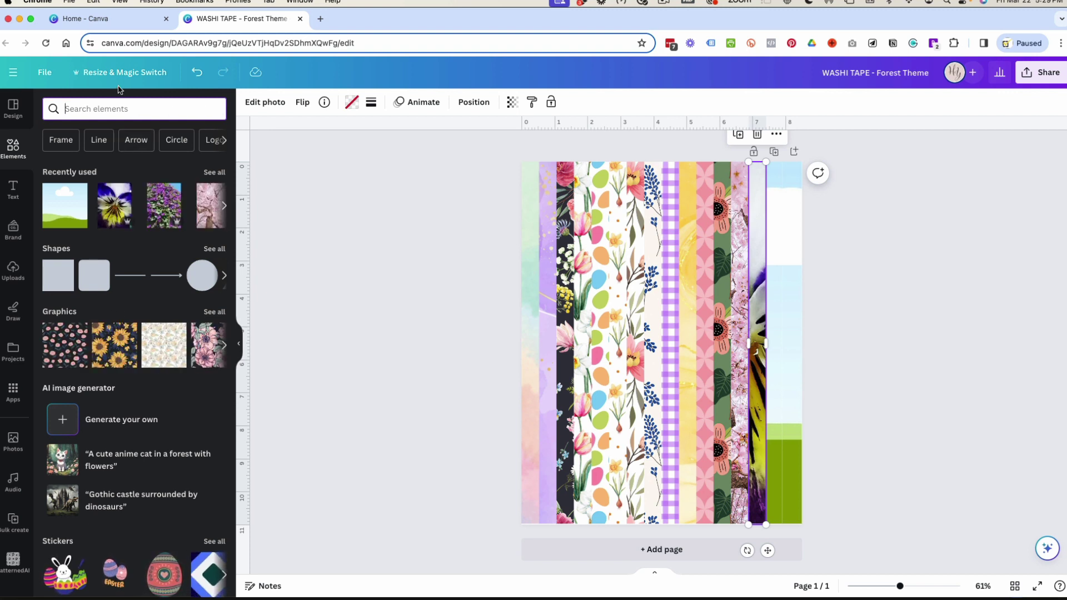
left_click(123, 108)
type("spring")
key("Return")
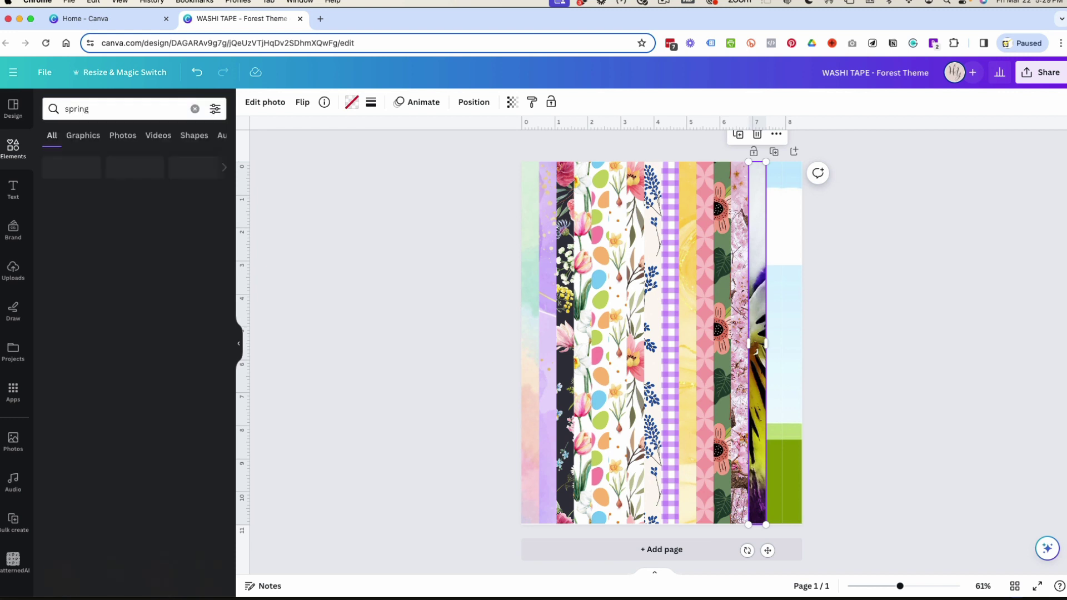
left_click(99, 132)
scroll(145, 389, "down", 2)
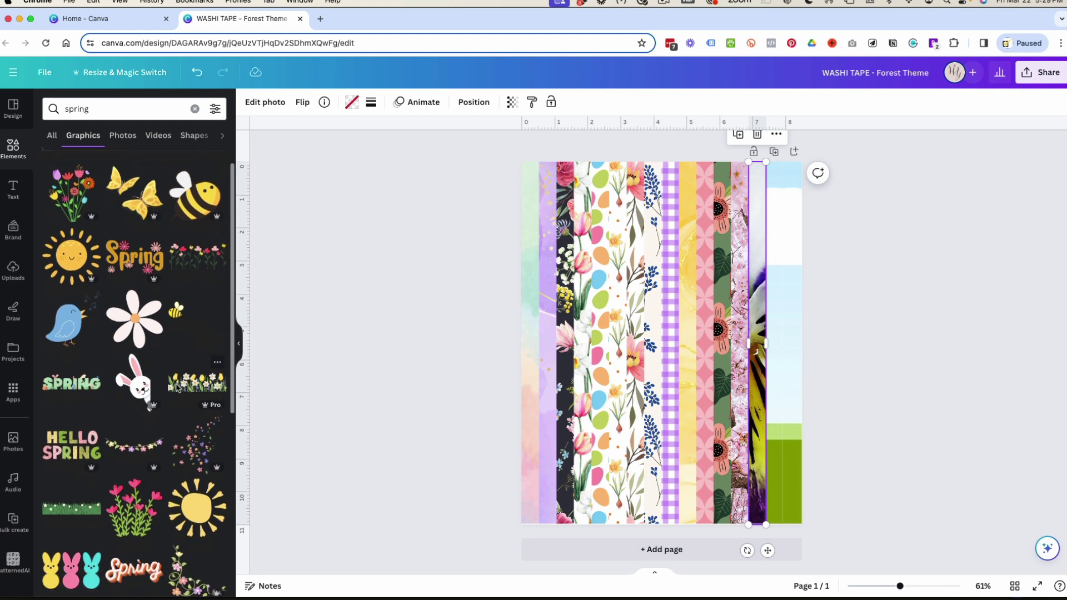
- Try the small multicolored floral pattern from the "spring" graphics over the unfilled strips and delete it again
scroll(168, 494, "down", 5)
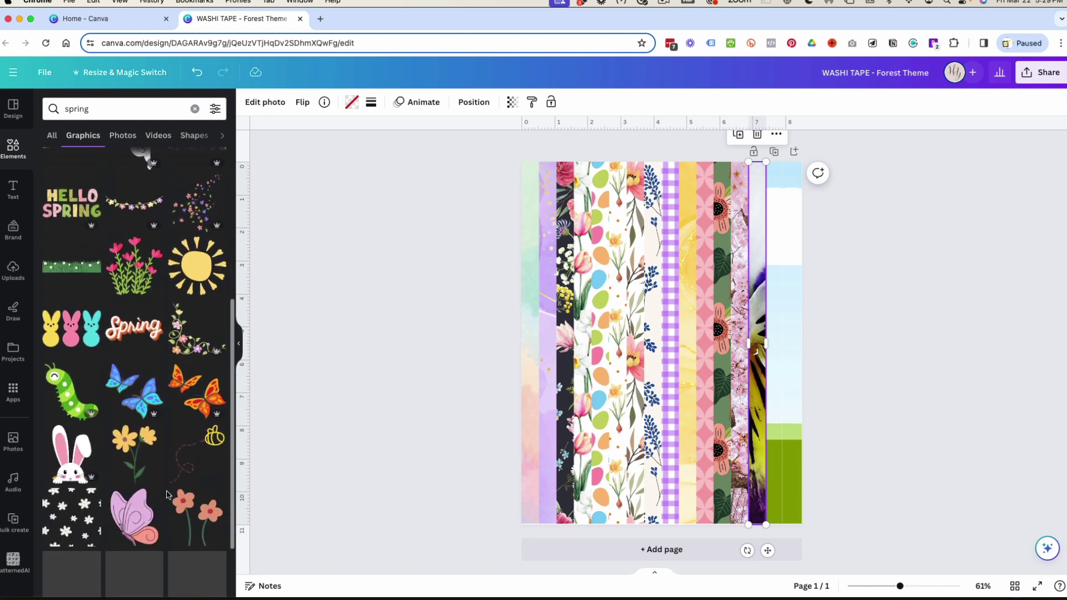
scroll(168, 494, "down", 4)
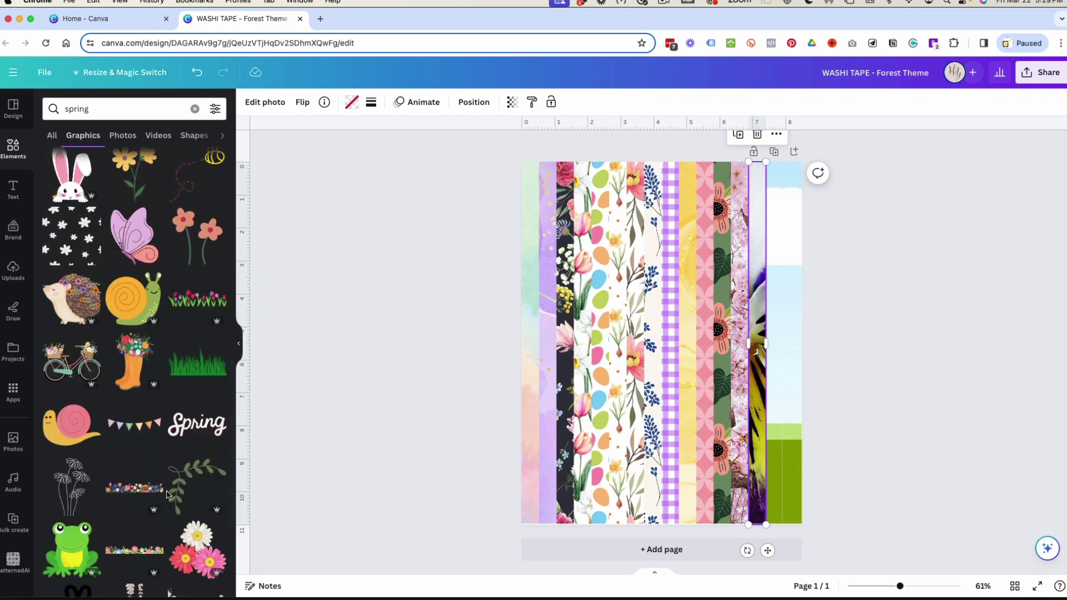
scroll(169, 494, "down", 5)
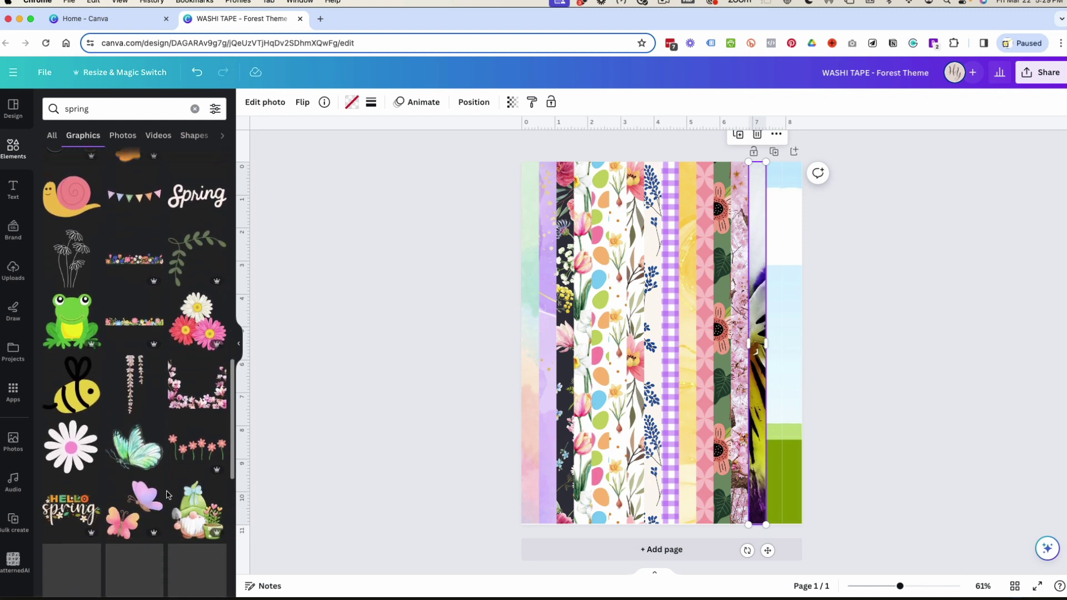
scroll(168, 494, "down", 4)
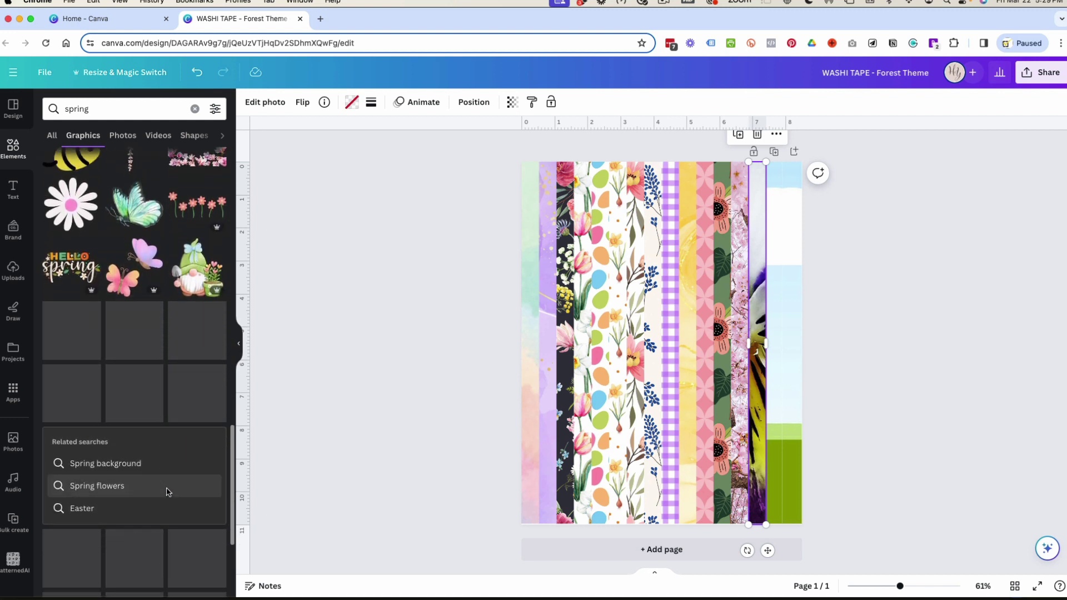
scroll(169, 492, "down", 5)
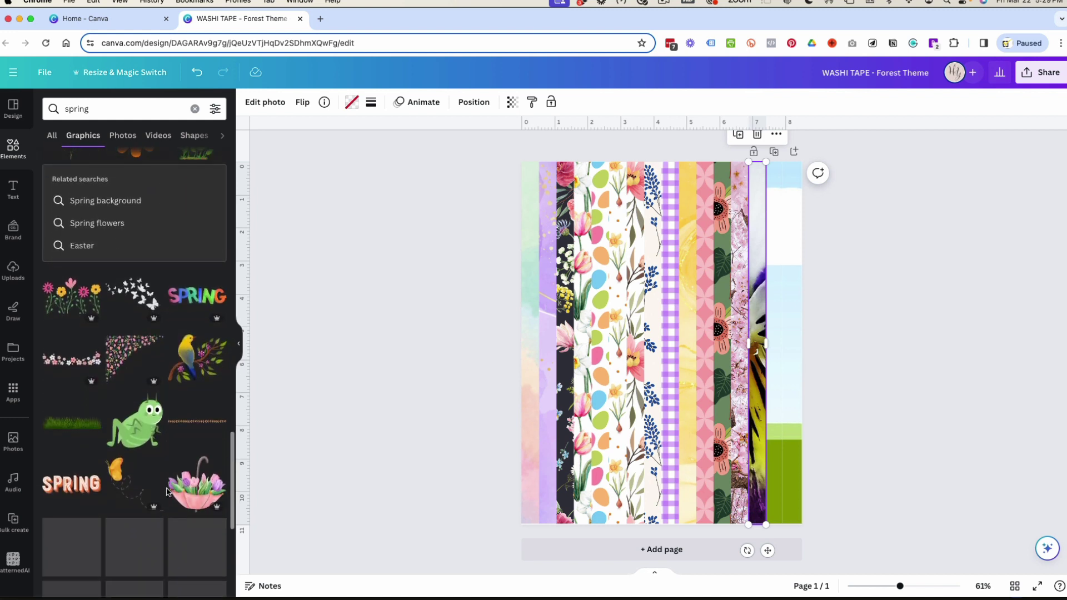
scroll(153, 401, "down", 2)
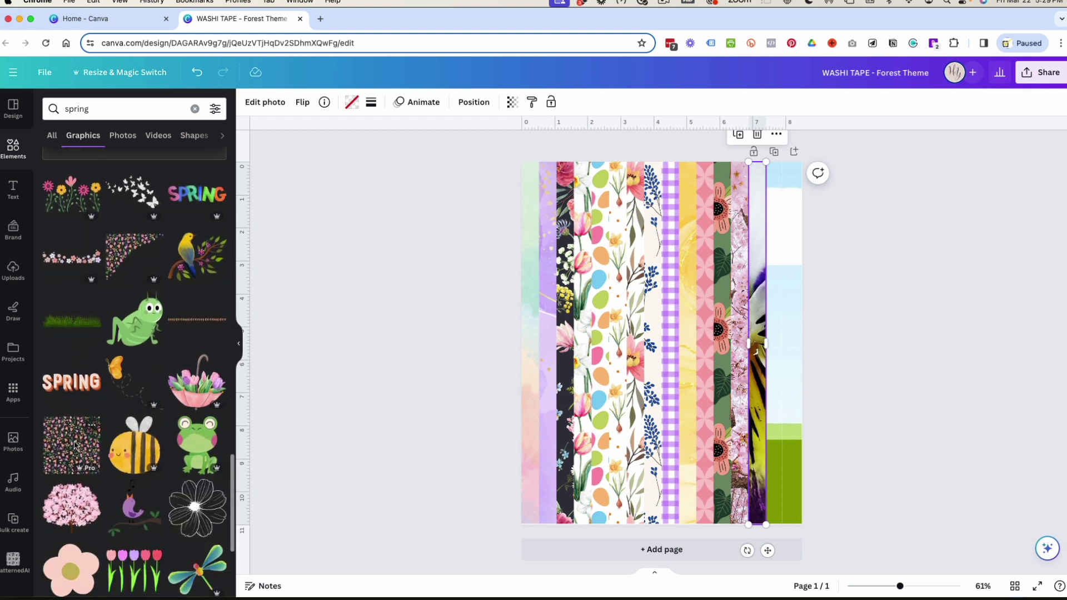
left_click_drag(78, 444, 773, 358)
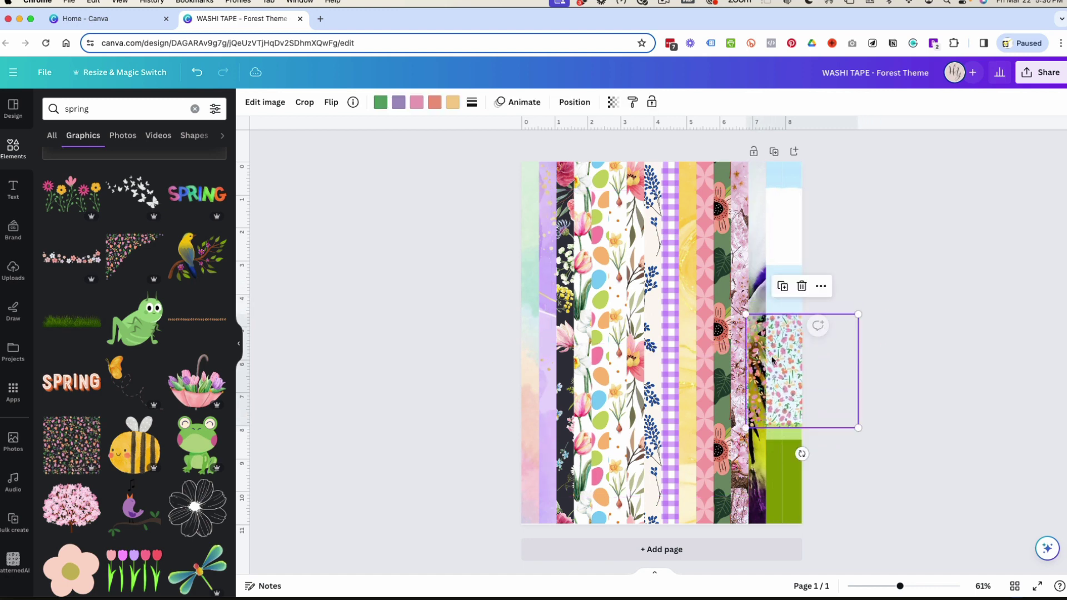
key("Delete")
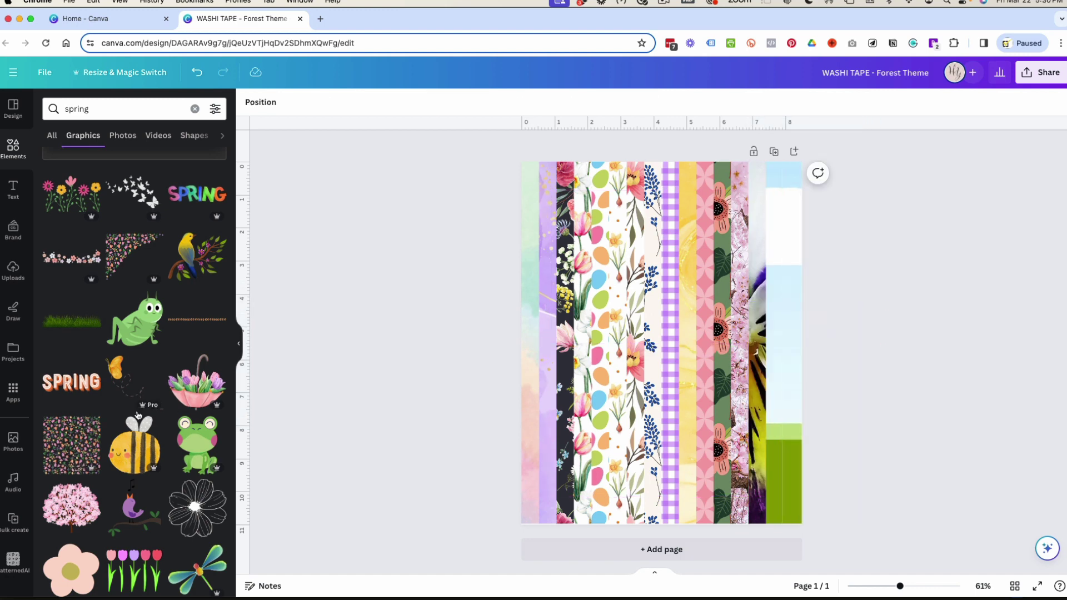
- Look through more of the "spring" graphics for a pattern suited to the remaining strips
scroll(117, 416, "down", 5)
scroll(117, 416, "down", 2)
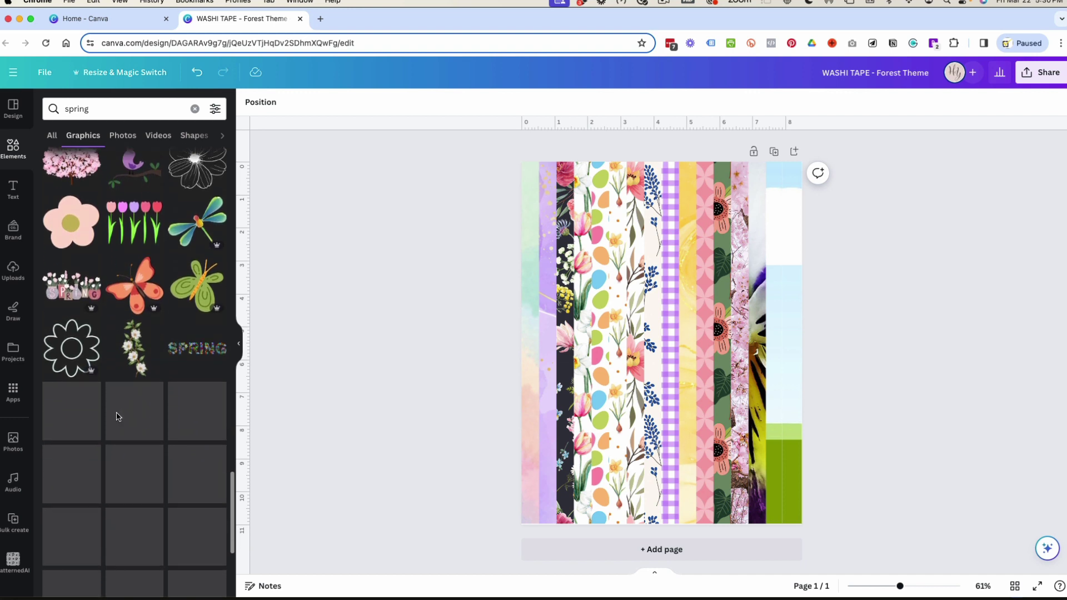
scroll(117, 417, "down", 5)
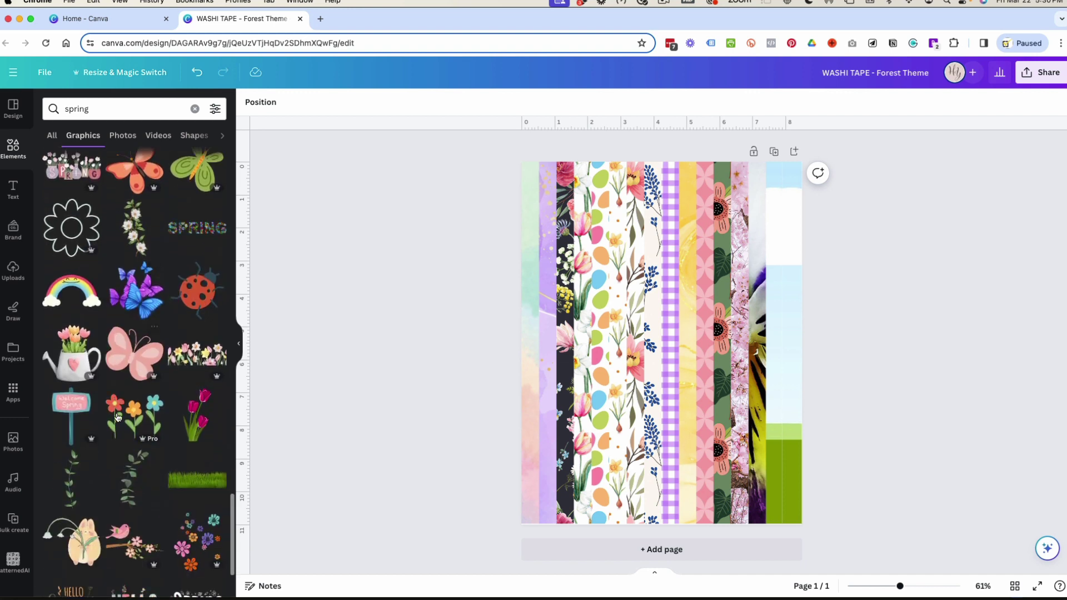
scroll(117, 416, "down", 6)
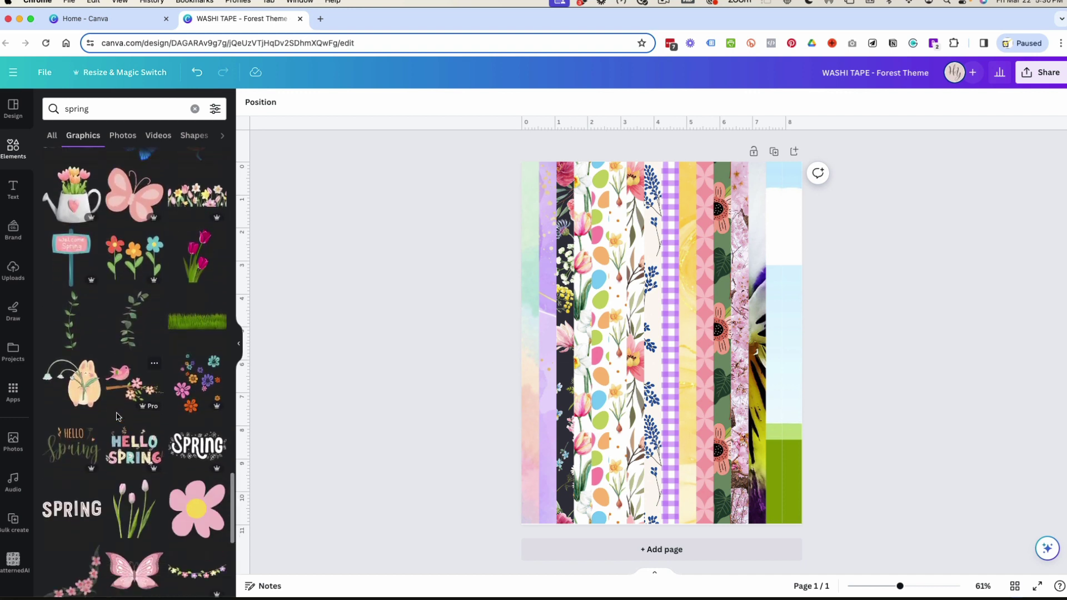
scroll(117, 416, "down", 8)
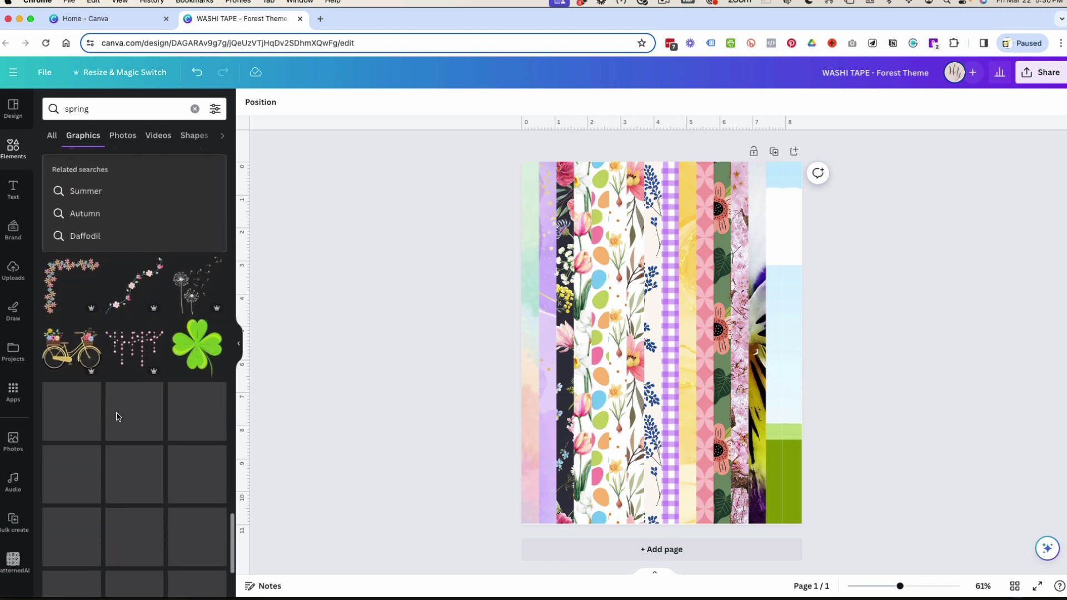
scroll(108, 306, "down", 10)
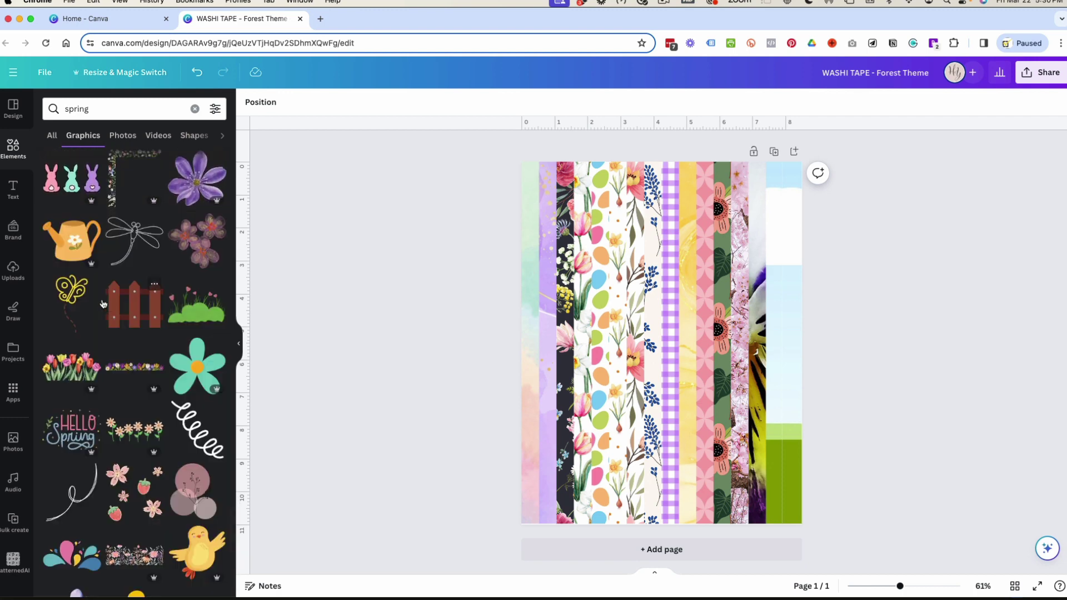
- Replace the "spring" query with a graphics search for "bunny background" and look through the patterns
left_click_drag(98, 109, 58, 109)
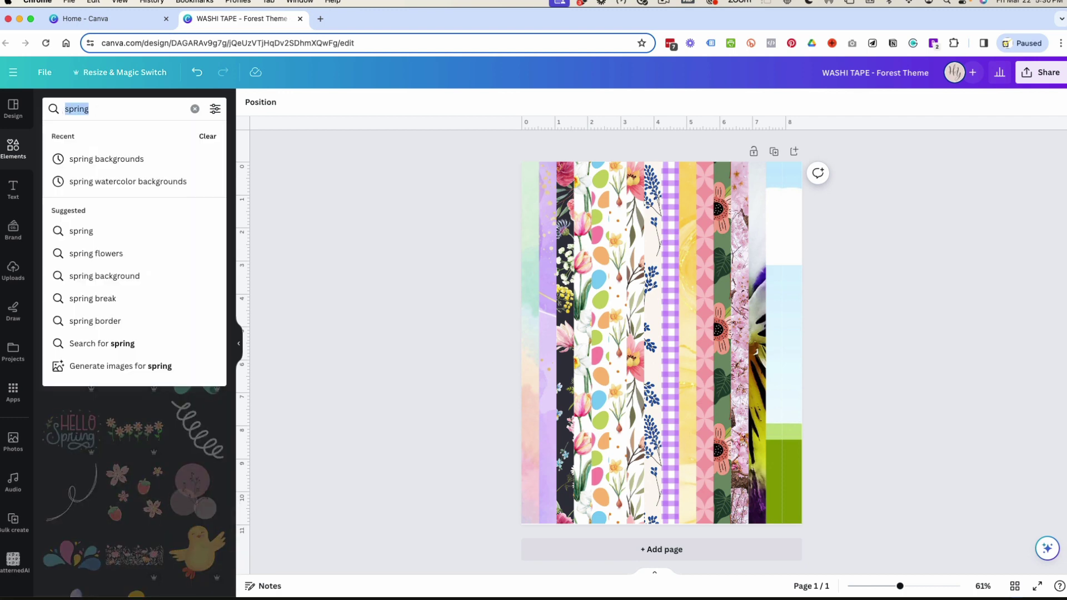
type("bunny backgro")
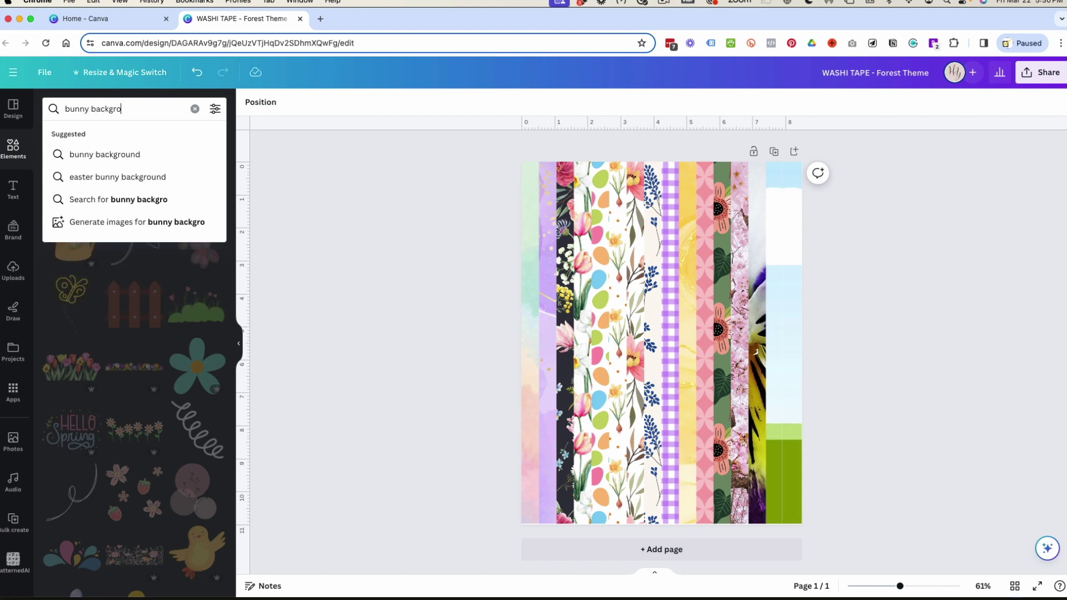
type("und")
key("Return")
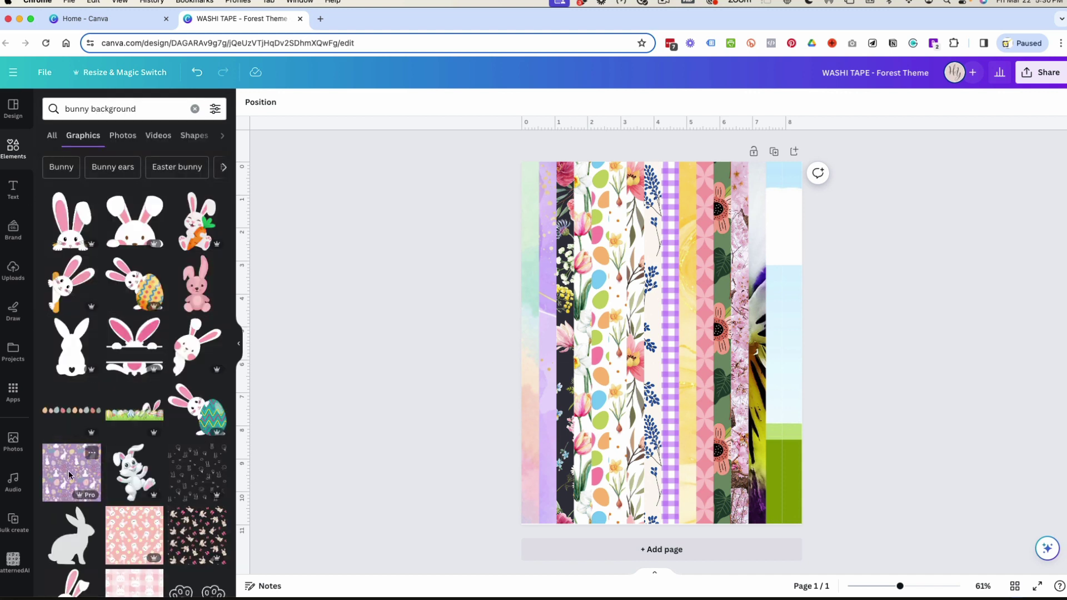
scroll(111, 461, "down", 3)
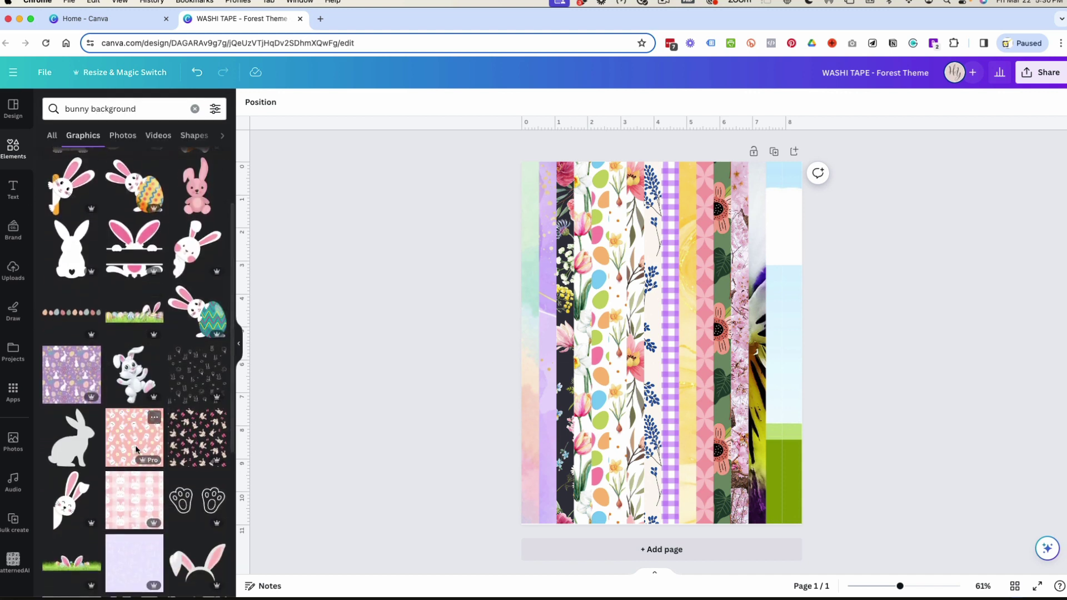
- Fill the sixteenth, outermost strip with the purple bunny and egg pattern, and reposition it within the crop to frame the upright white bunnies
left_click_drag(92, 367, 755, 375)
left_click(789, 375)
double_click(790, 377)
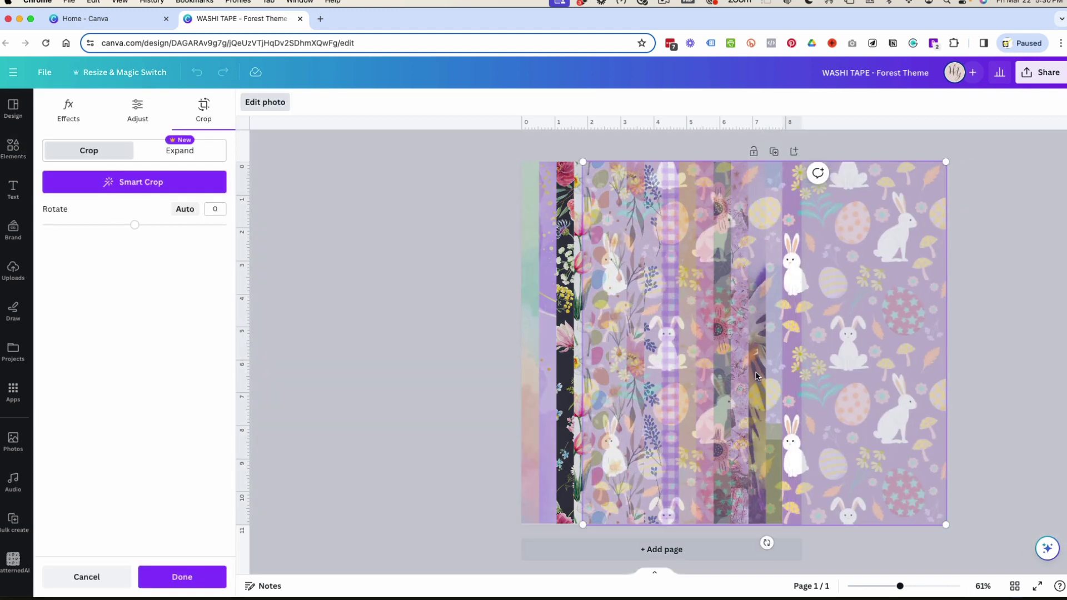
left_click(978, 366)
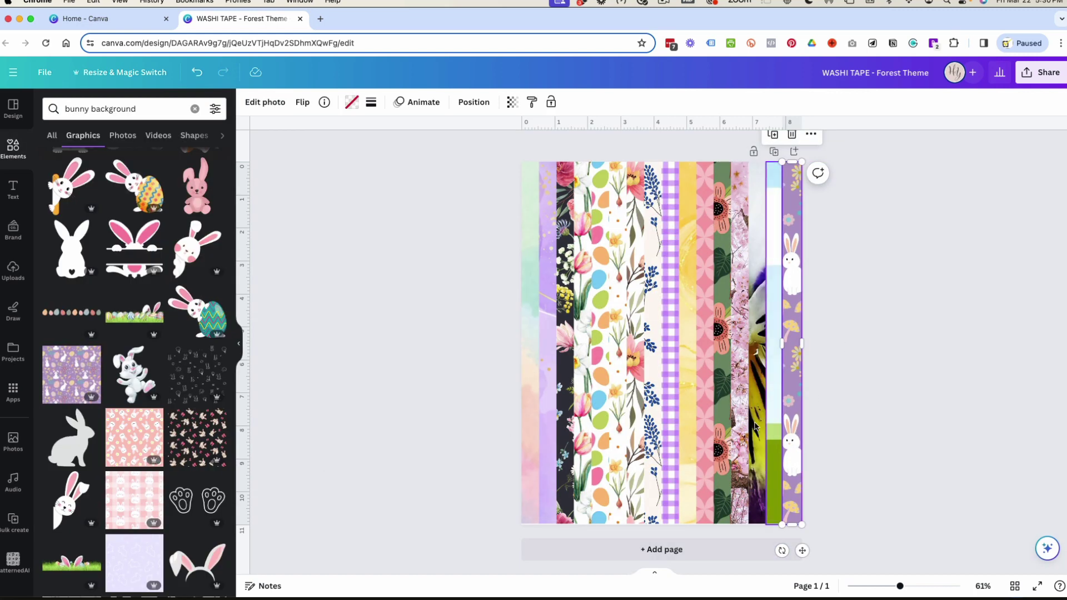
- Look through more bunny patterns and change the graphics query to "chicks background"
scroll(93, 440, "down", 6)
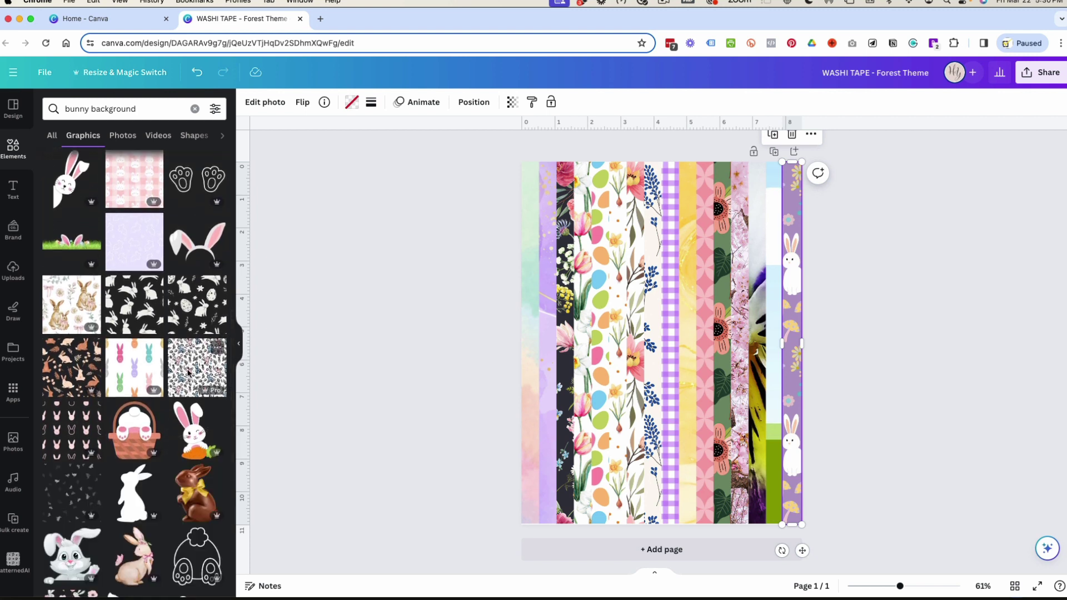
scroll(187, 372, "down", 5)
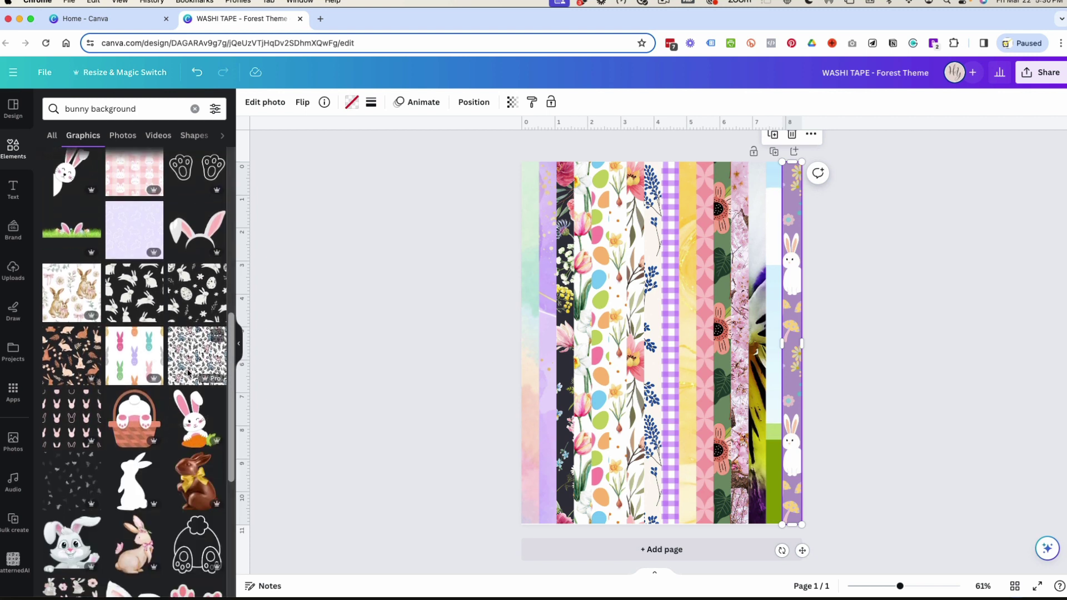
scroll(187, 372, "down", 2)
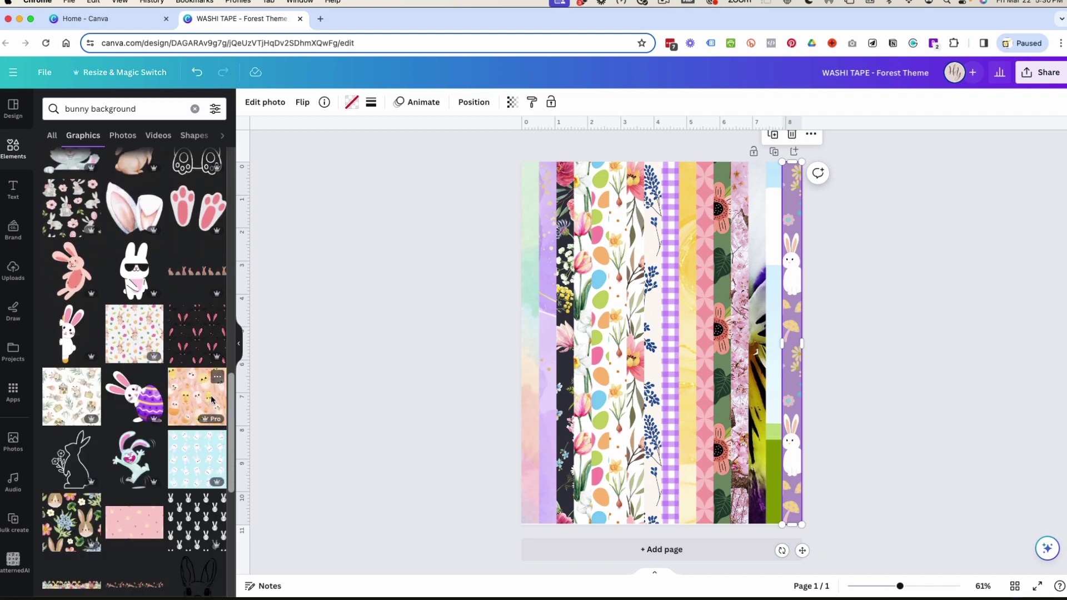
double_click(77, 110)
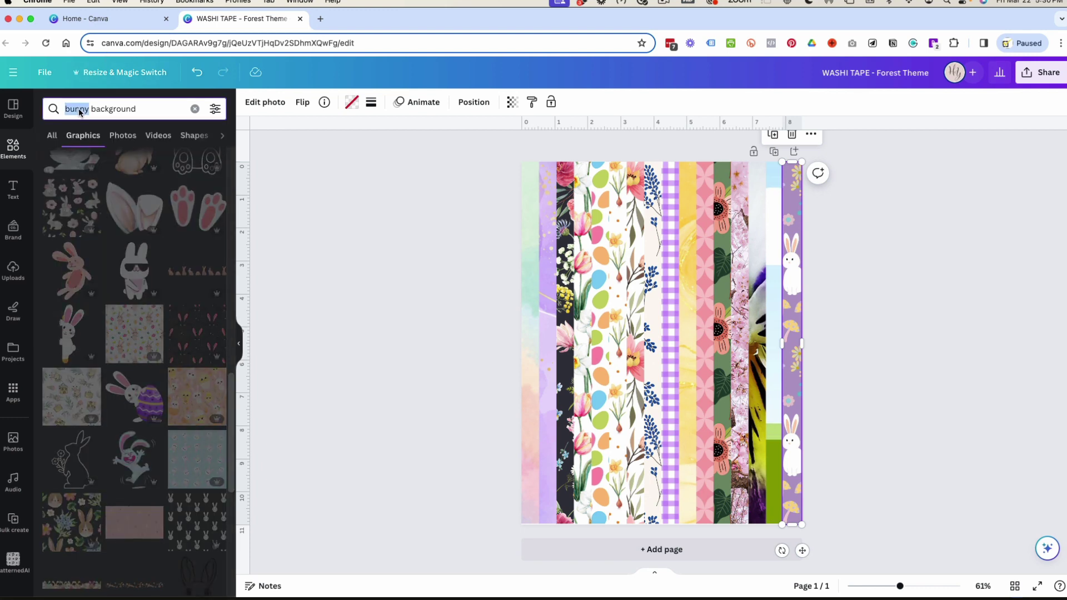
type("chicks")
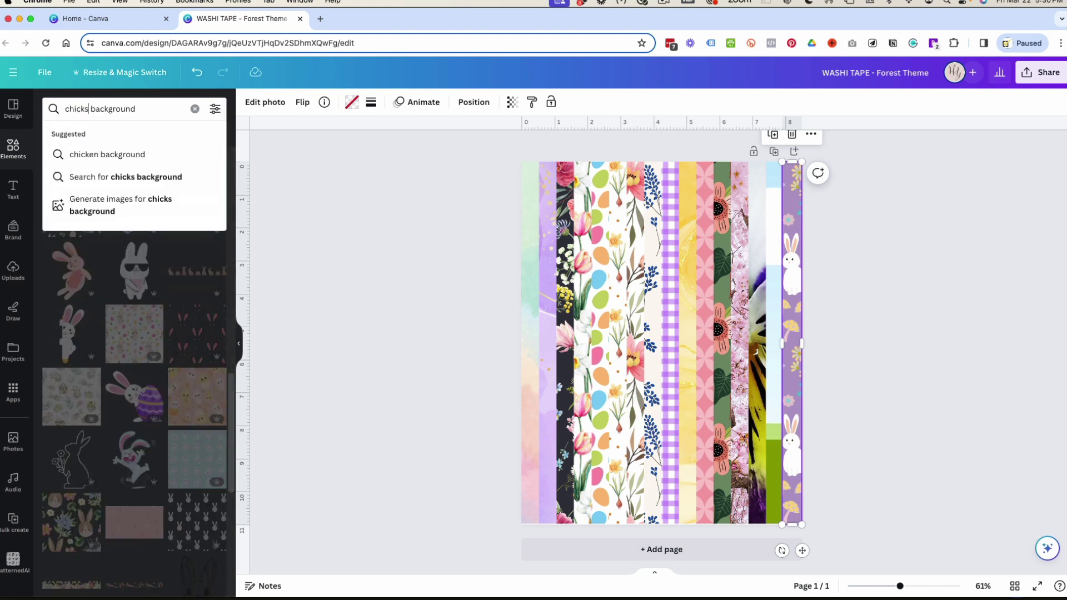
key("Return")
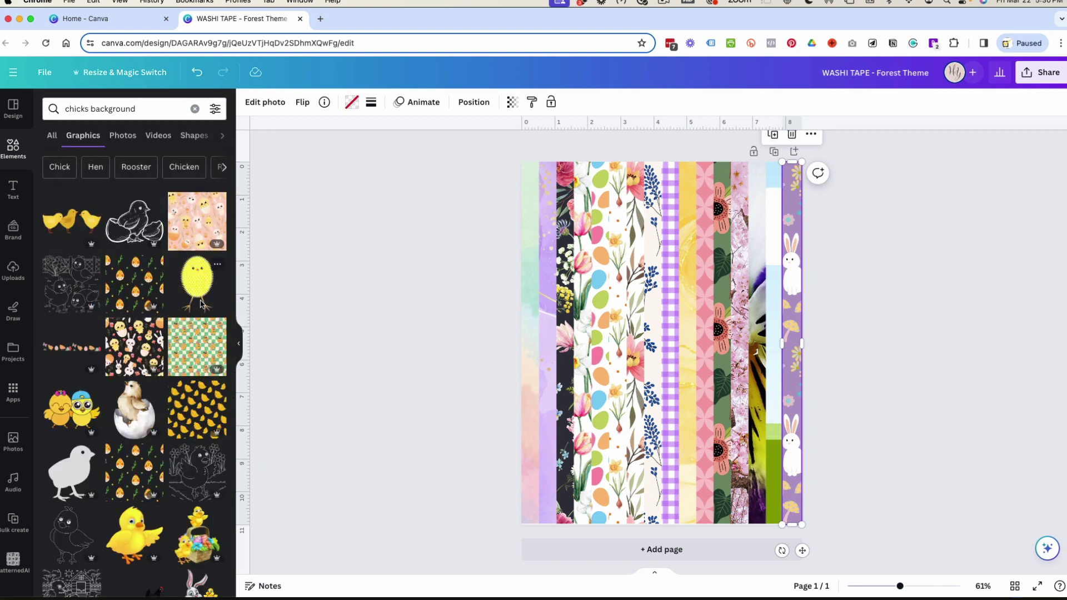
- Fill the fifteenth strip, between the viola and bunny strips, with the pastel Easter egg pattern from the "chicks background" graphics
scroll(141, 470, "down", 5)
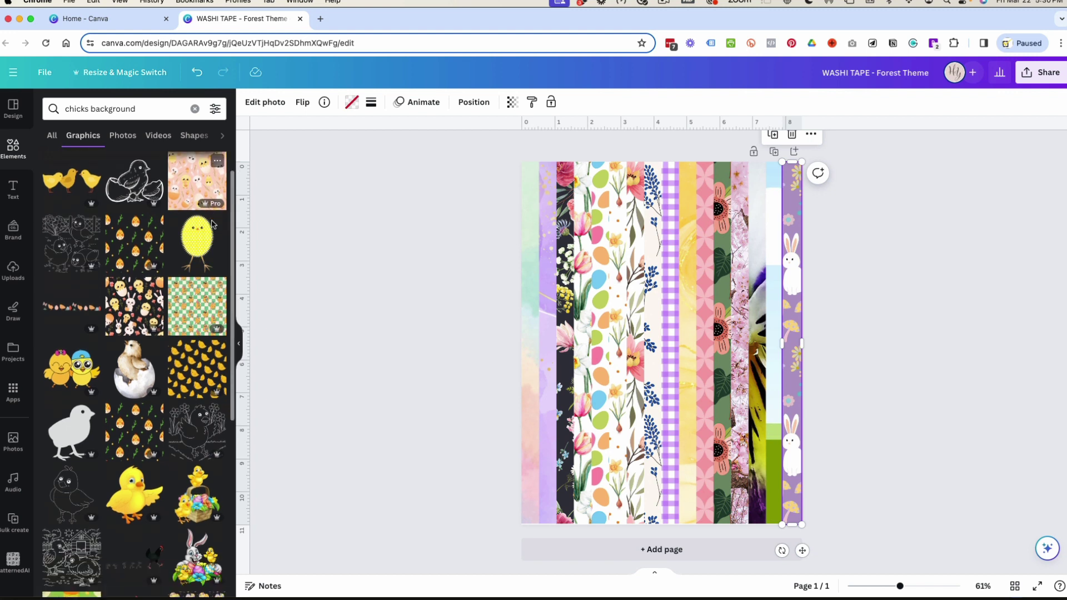
scroll(141, 470, "down", 3)
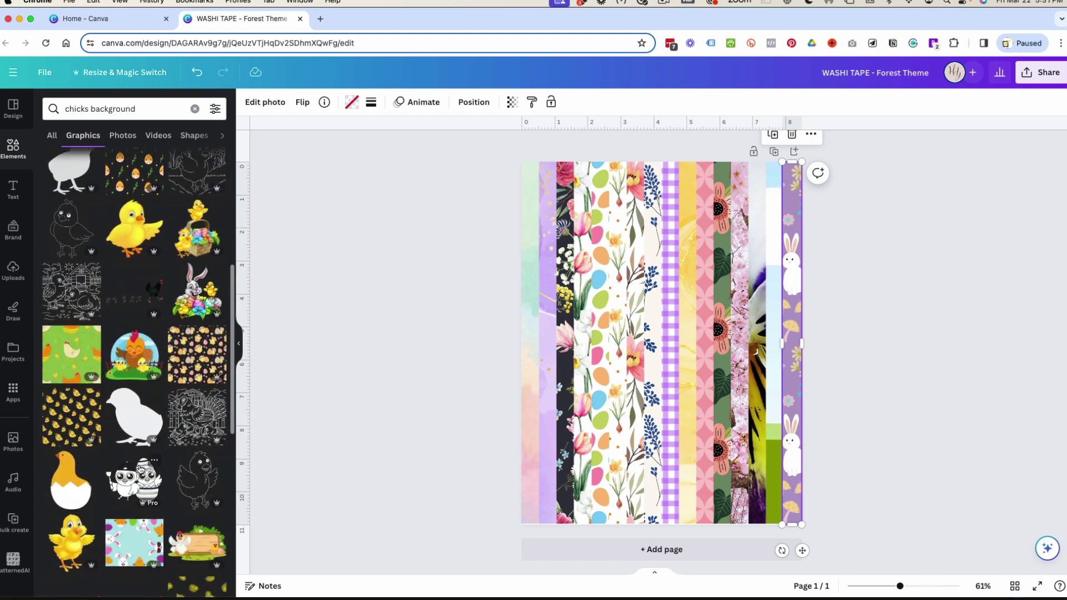
scroll(73, 409, "down", 10)
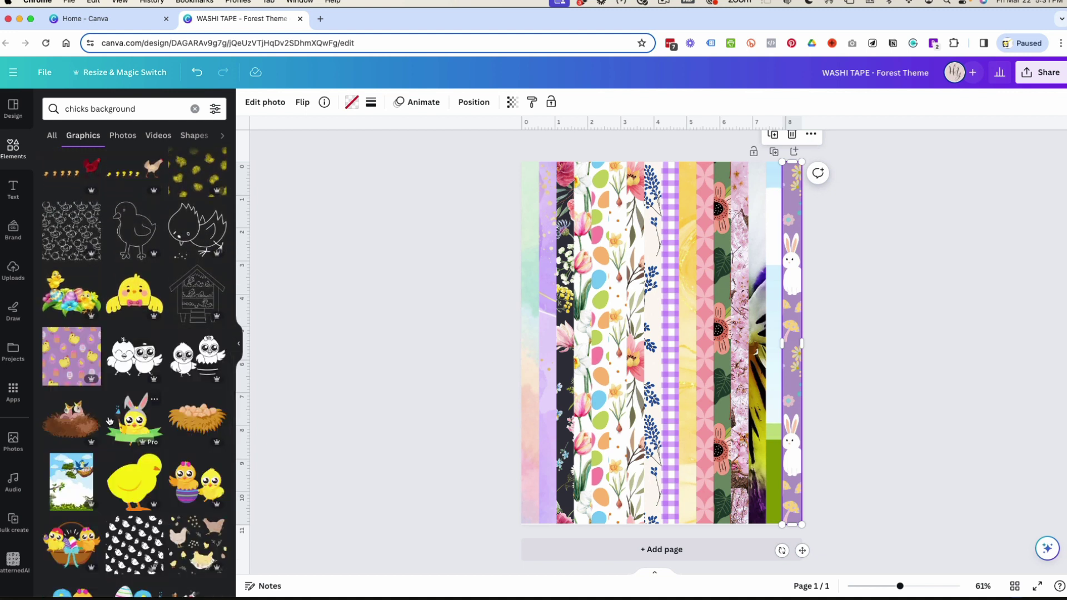
scroll(73, 374, "down", 5)
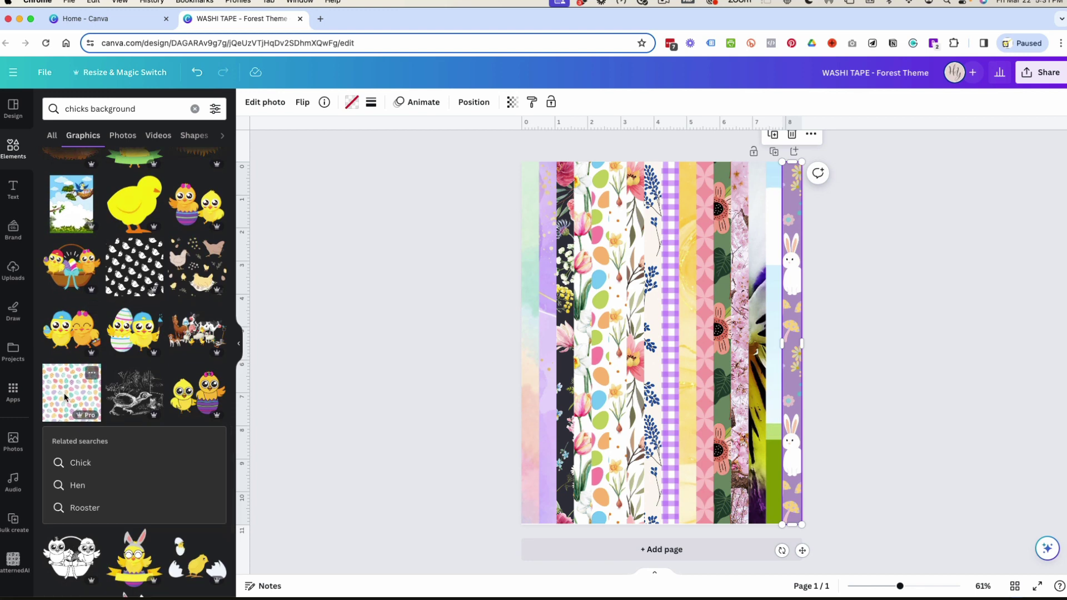
left_click_drag(65, 392, 772, 415)
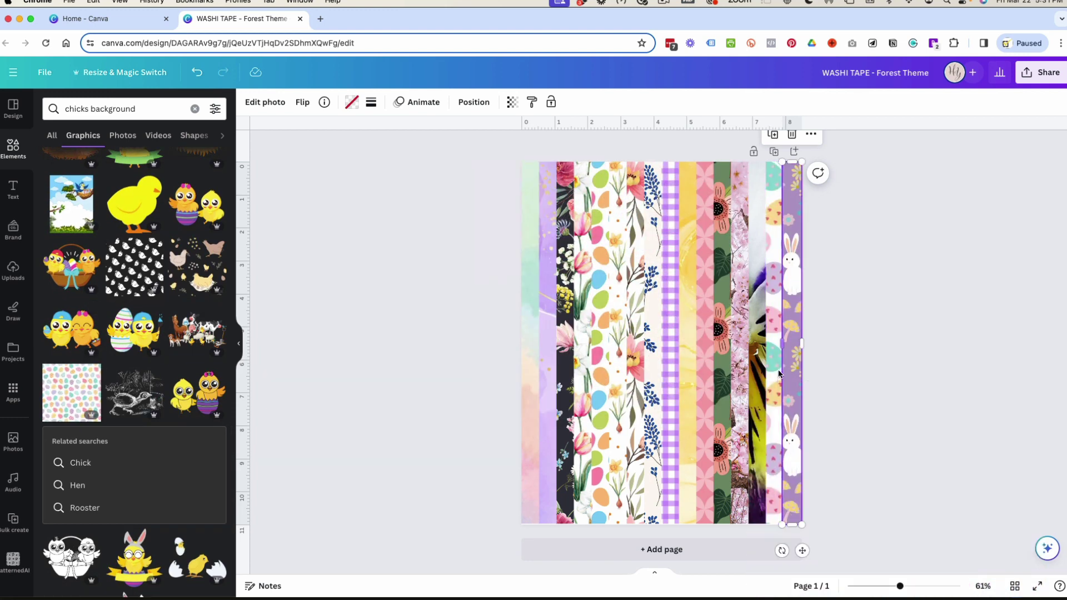